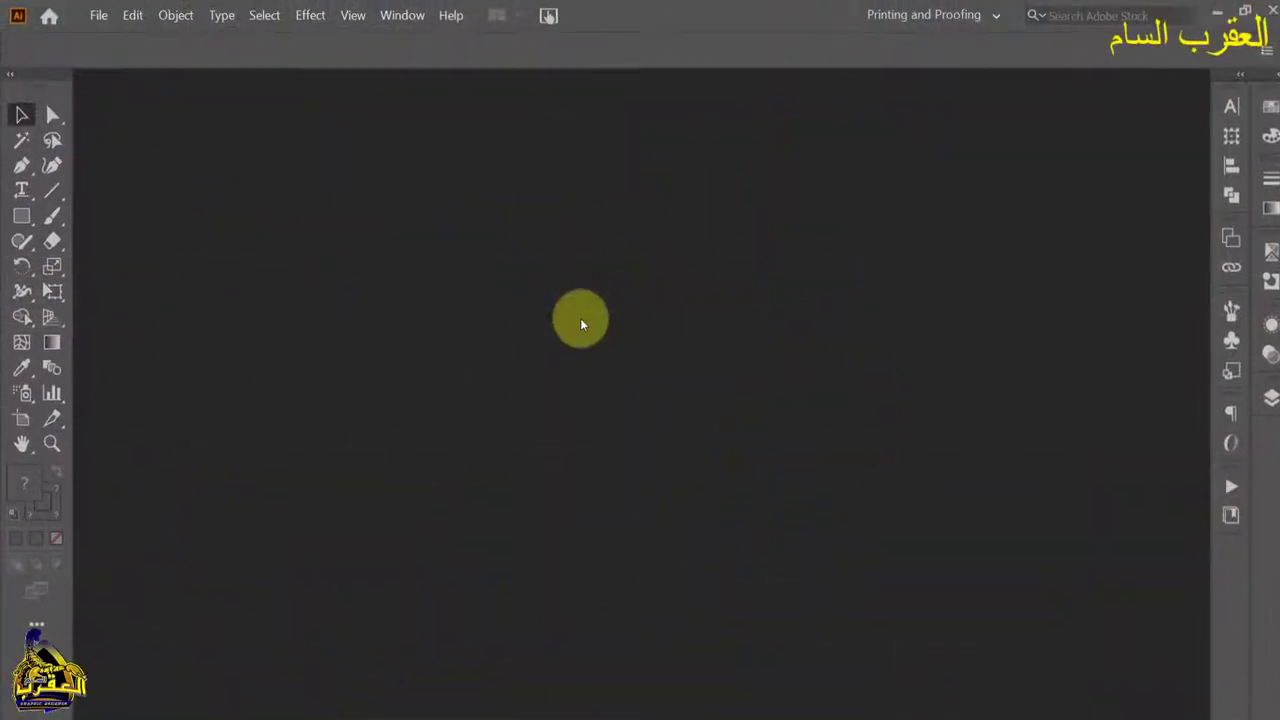
# Open the File menu to begin a new document
pyautogui.click(118, 20)
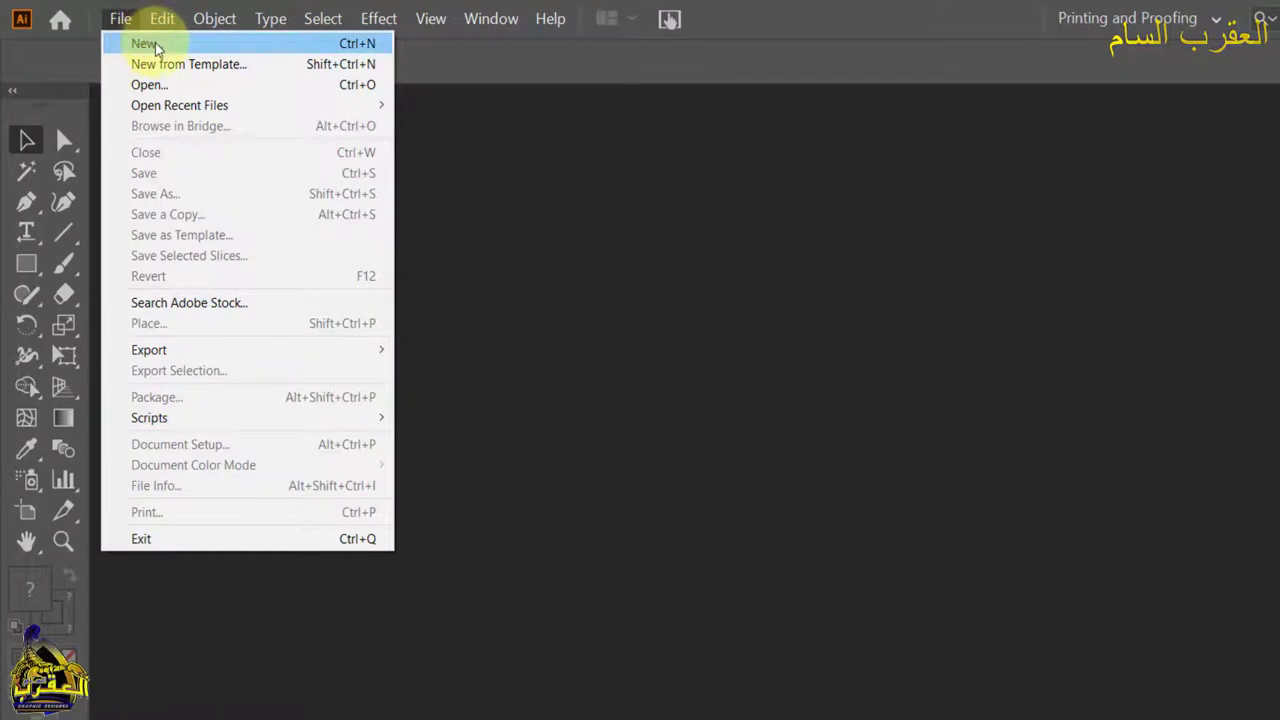
# Choose the Print preset with centimetre units, a 9 × 5 cm landscape size and 2 artboards
pyautogui.click(155, 45)
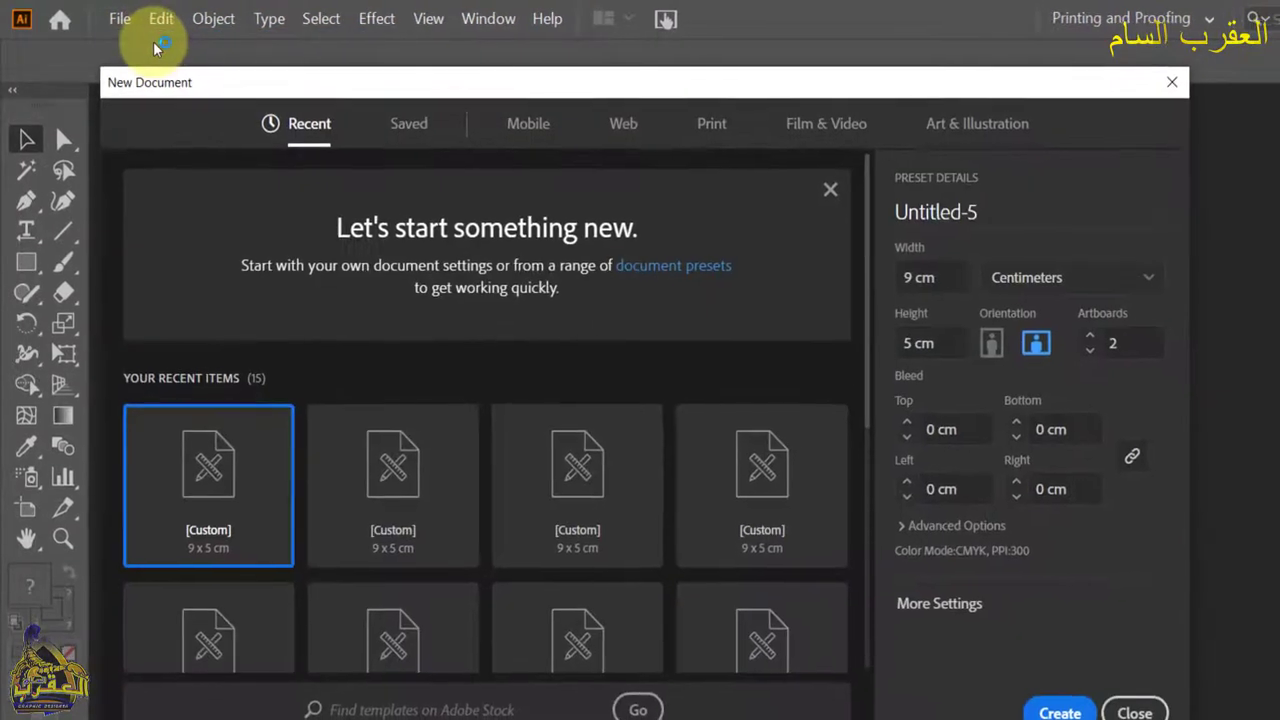
pyautogui.click(698, 126)
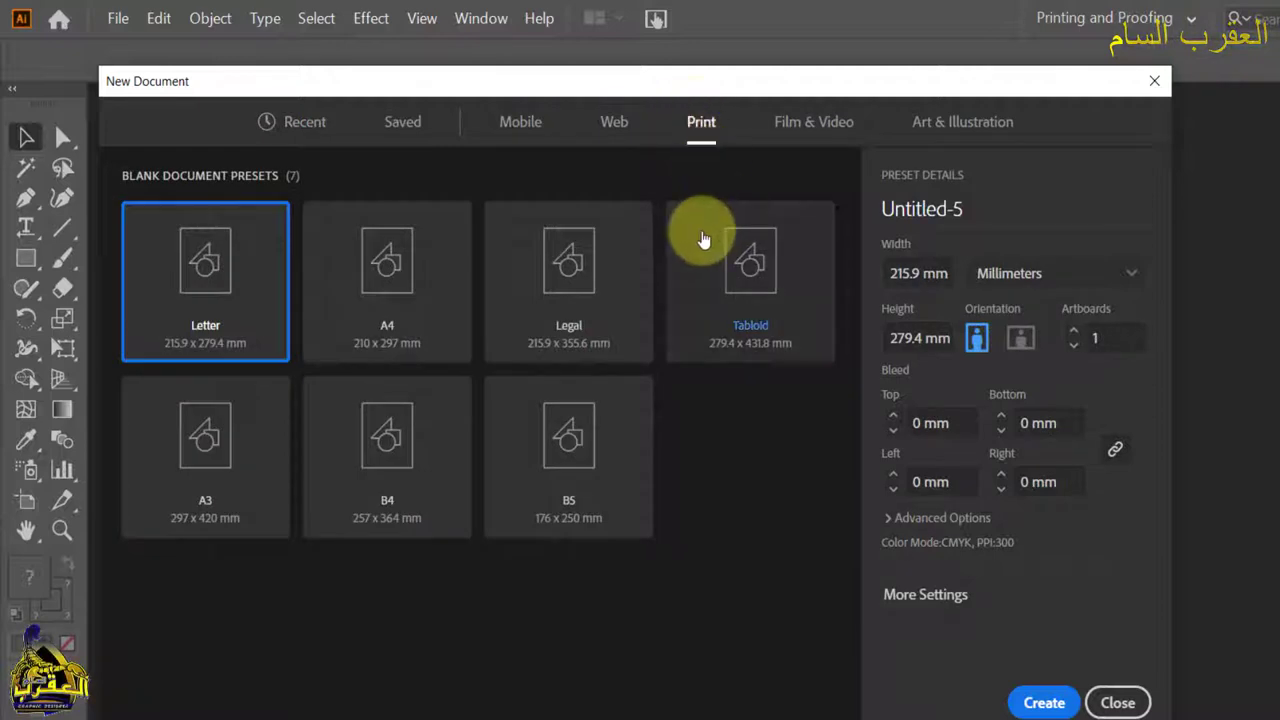
pyautogui.click(1132, 276)
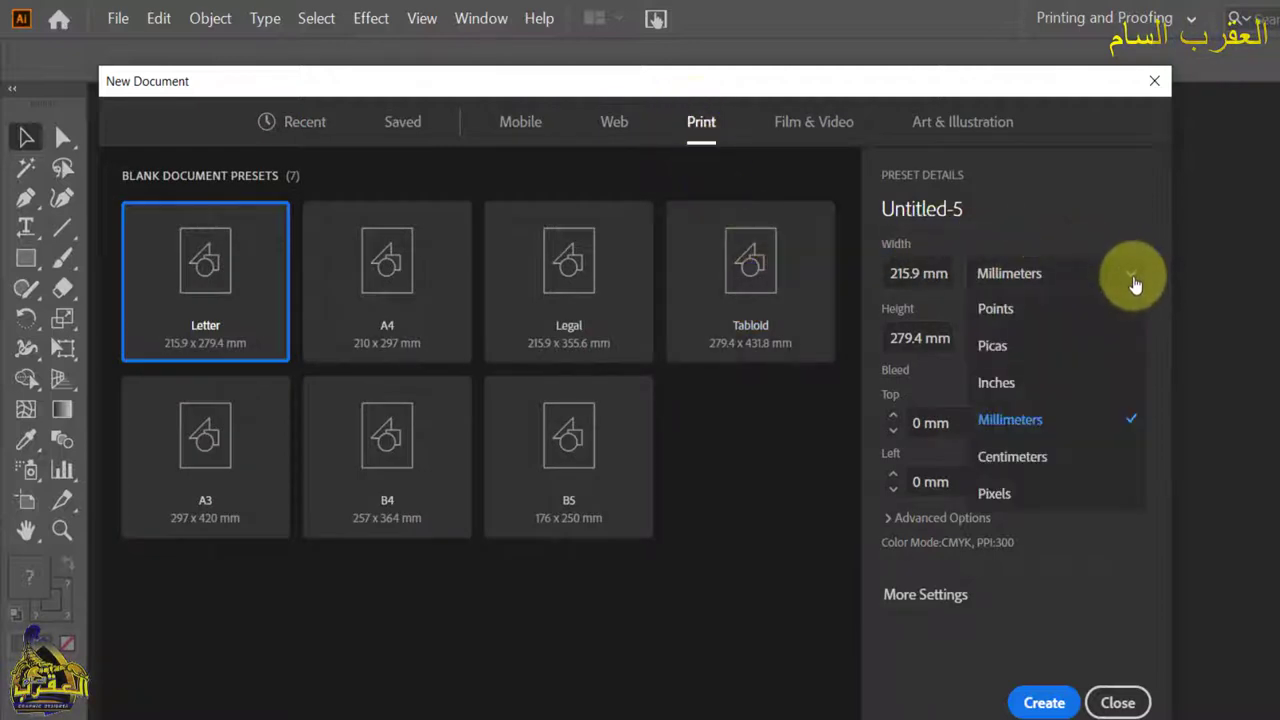
pyautogui.click(1045, 455)
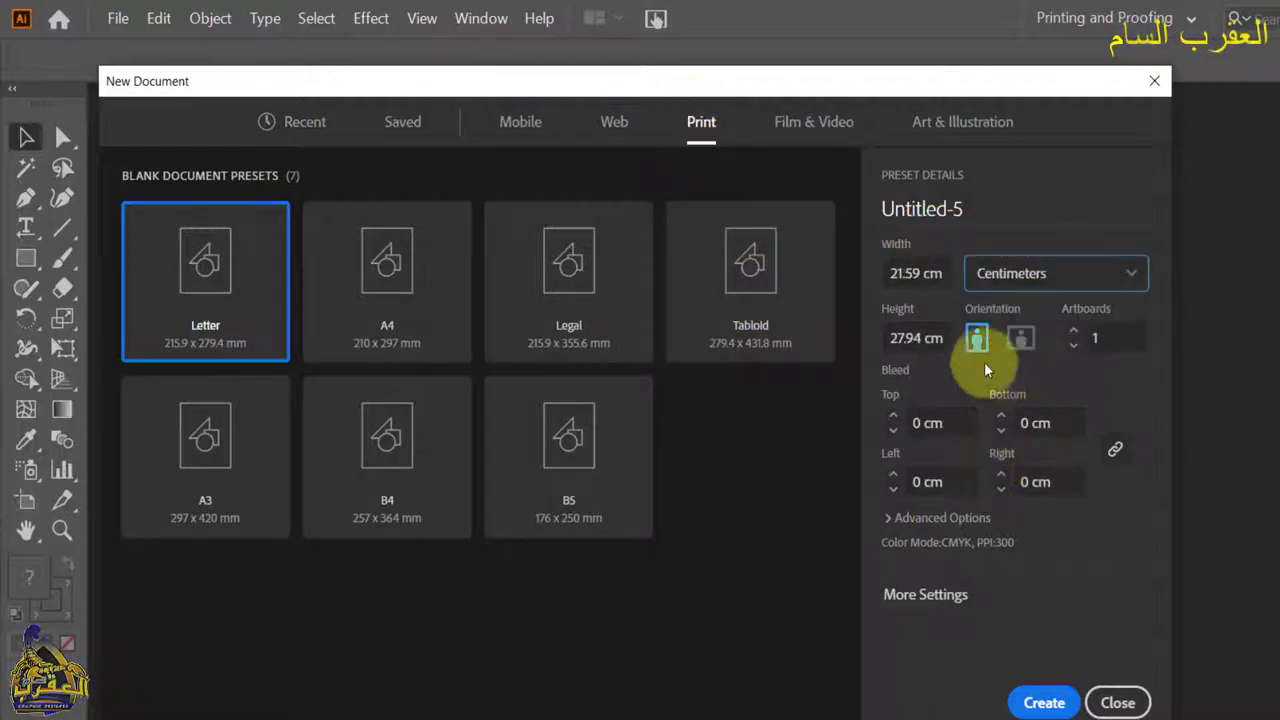
pyautogui.doubleClick(915, 273)
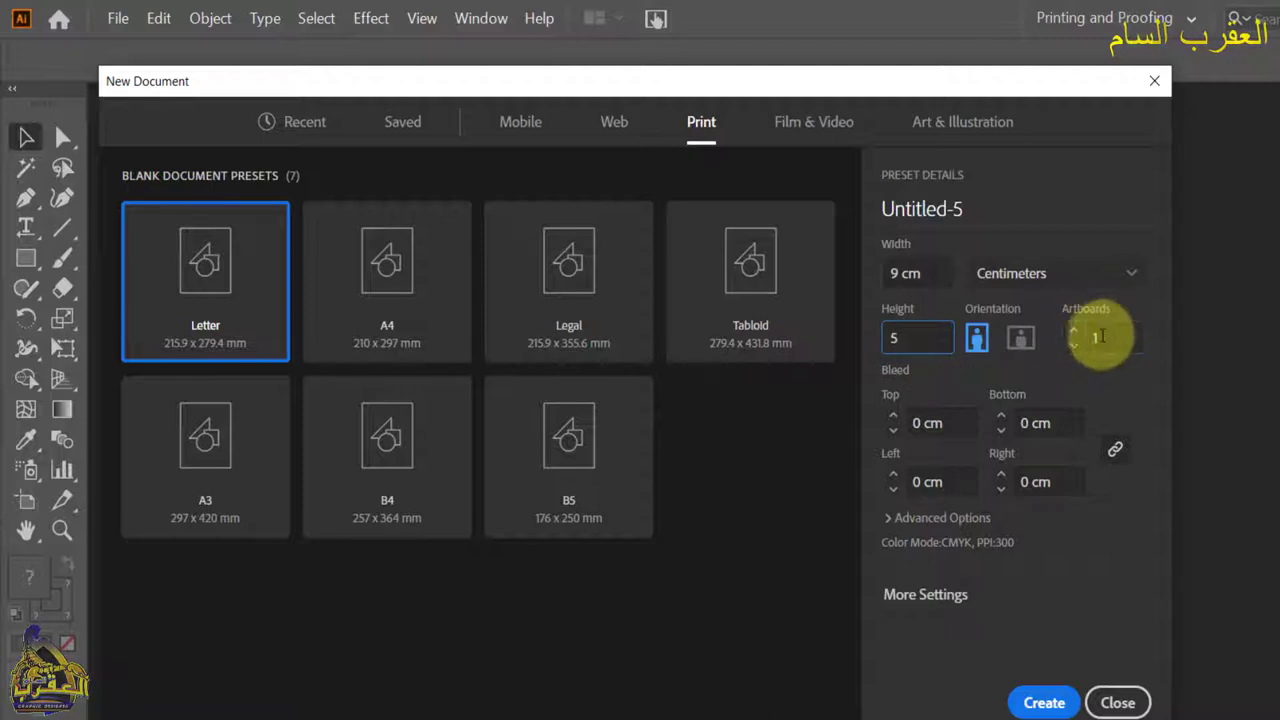
pyautogui.click(1092, 340)
pyautogui.write('2')
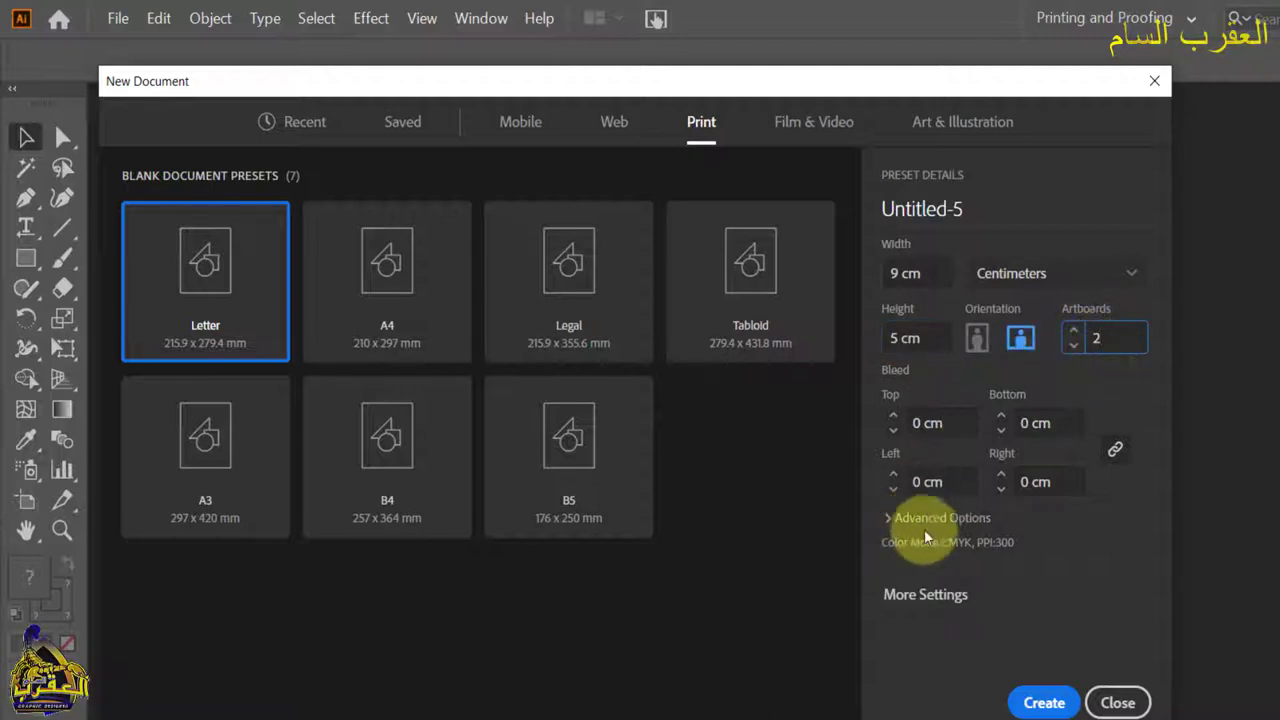
# Keep CMYK Color and High (300 ppi) raster effects, then create the document
pyautogui.click(894, 518)
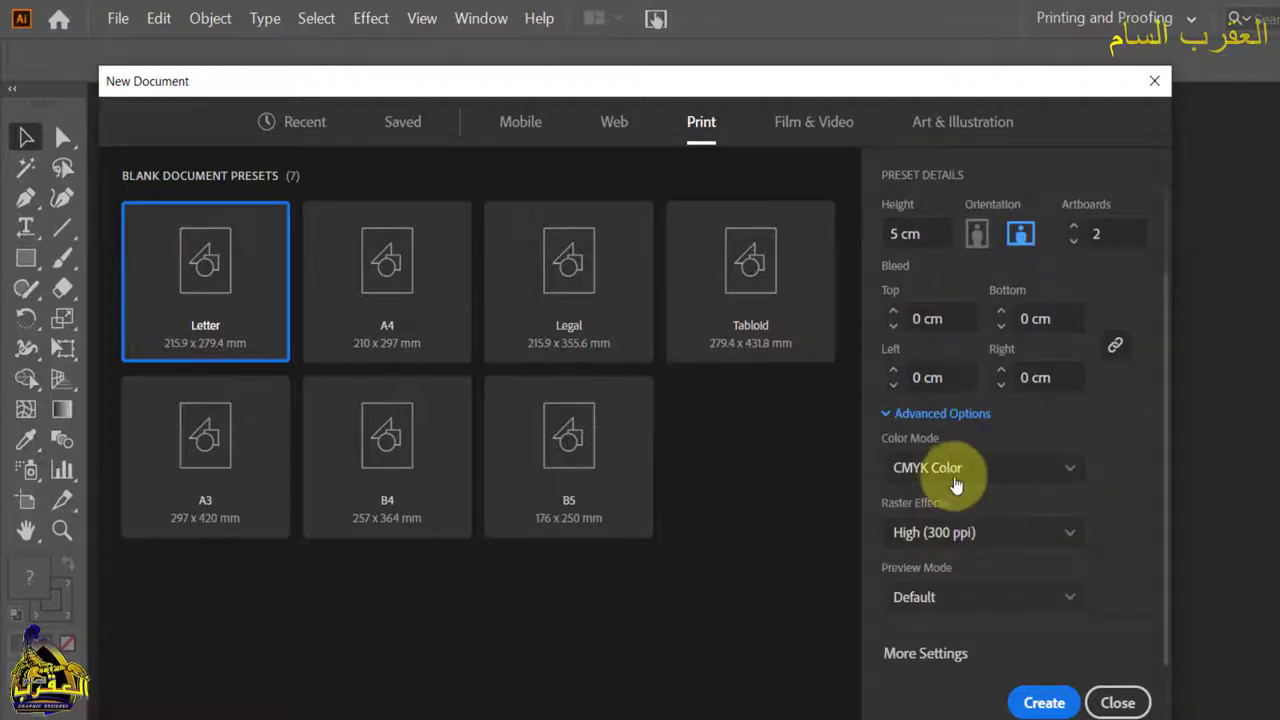
pyautogui.click(1066, 467)
pyautogui.click(948, 542)
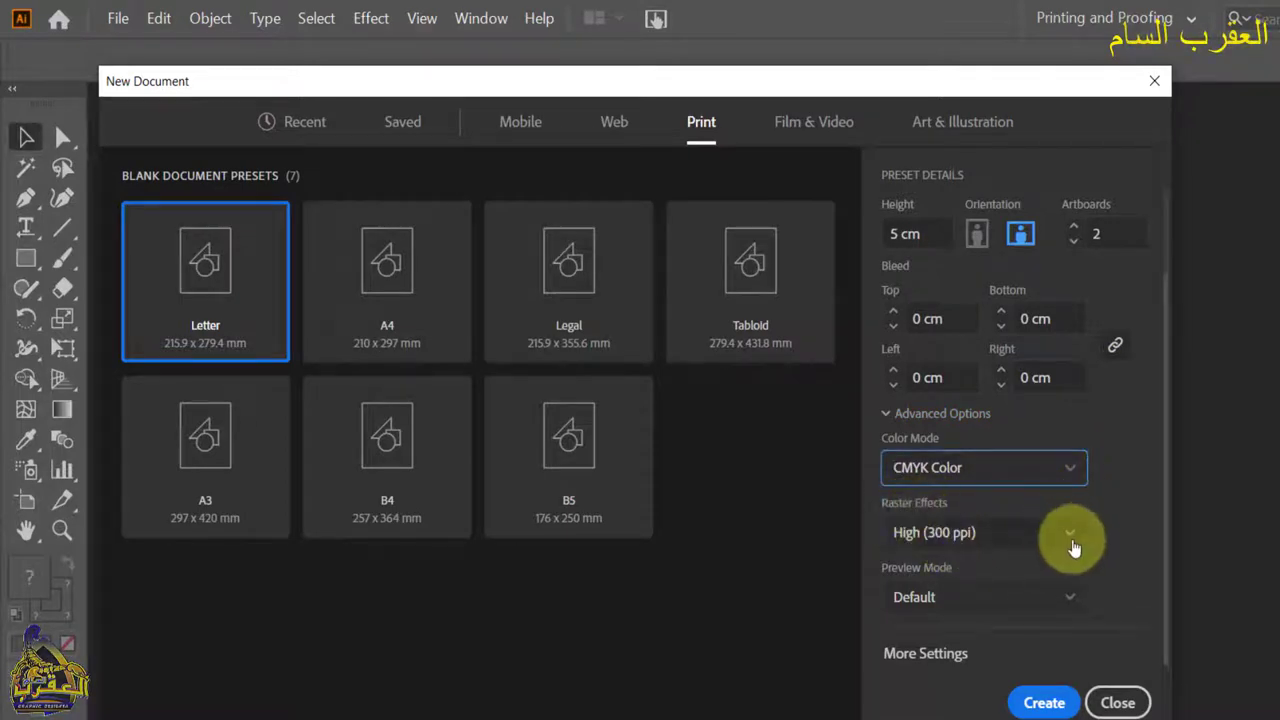
pyautogui.click(1070, 536)
pyautogui.click(946, 573)
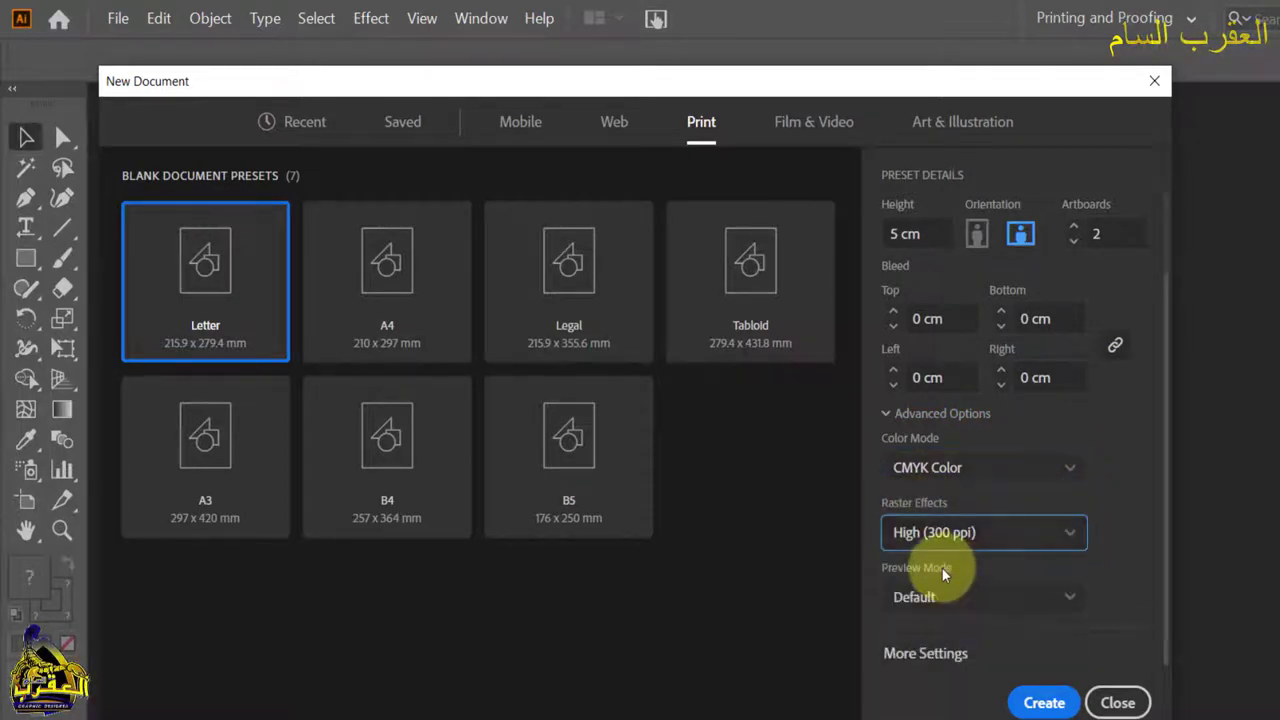
pyautogui.scroll(2, 1000, 470)
pyautogui.scroll(1, 1030, 400)
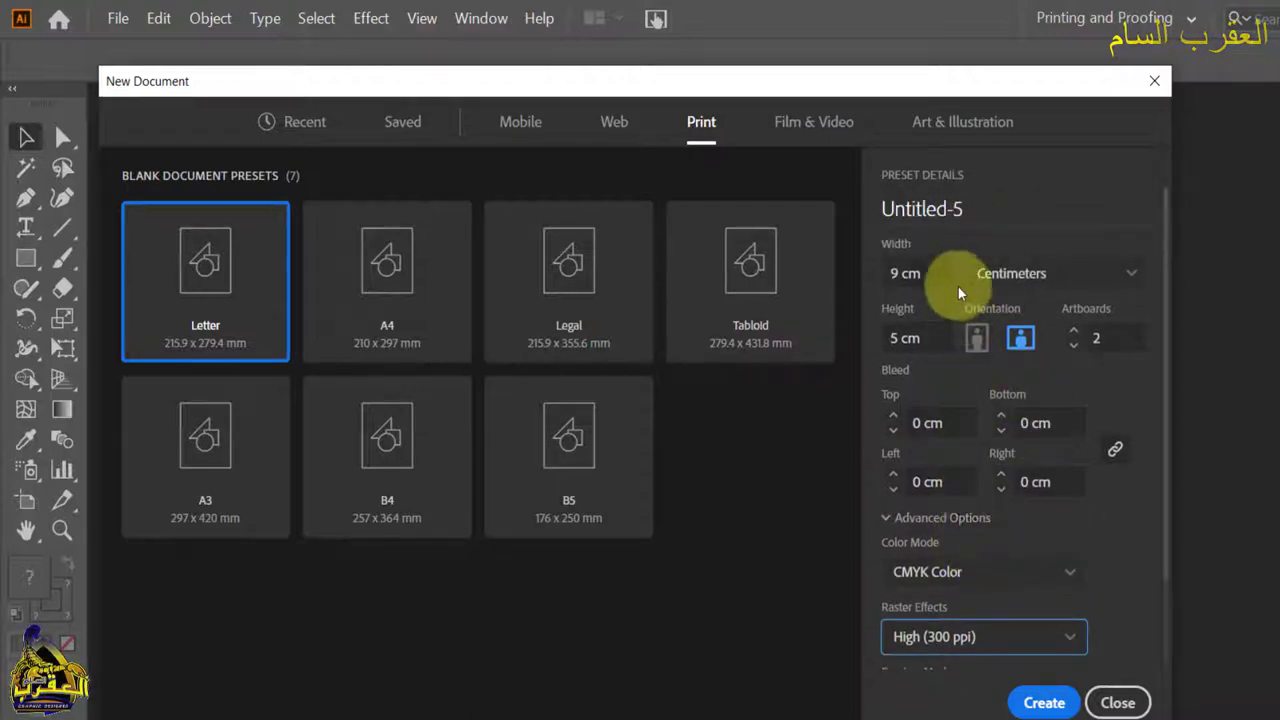
pyautogui.click(1043, 702)
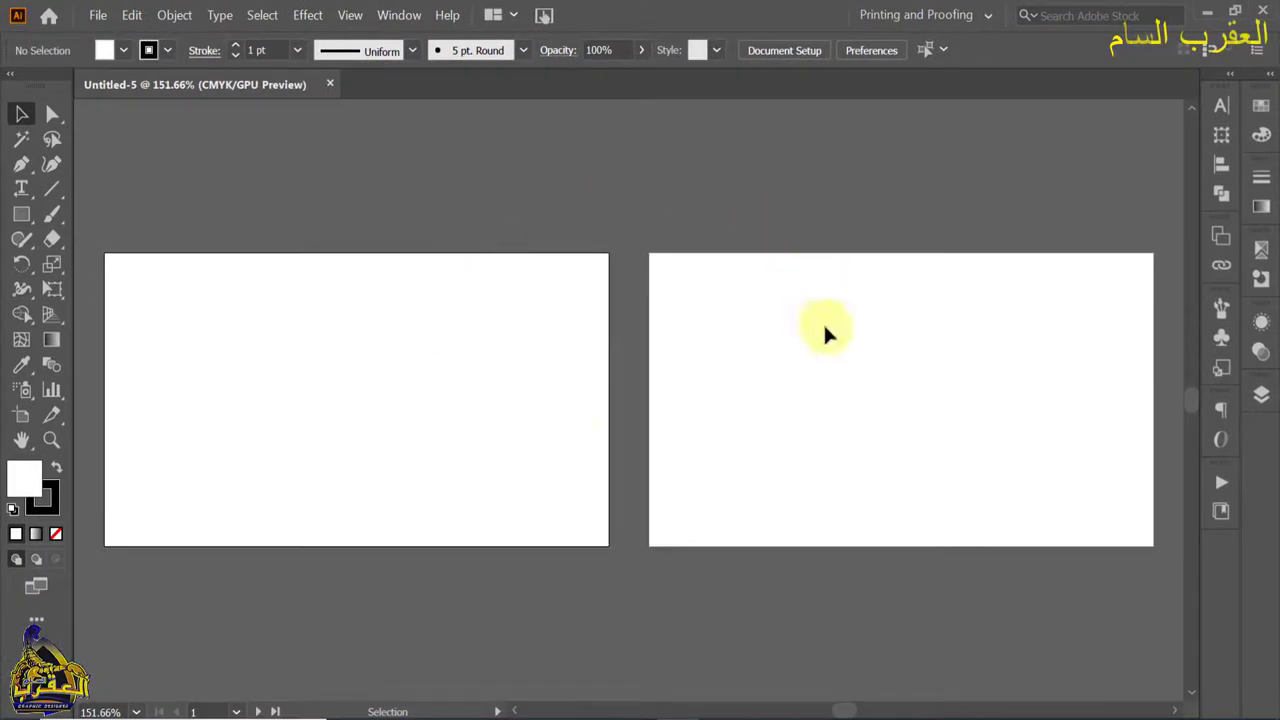
# Draw a stroke-less rectangle covering the whole first artboard
pyautogui.moveTo(443, 415); pyautogui.dragTo(609, 417)
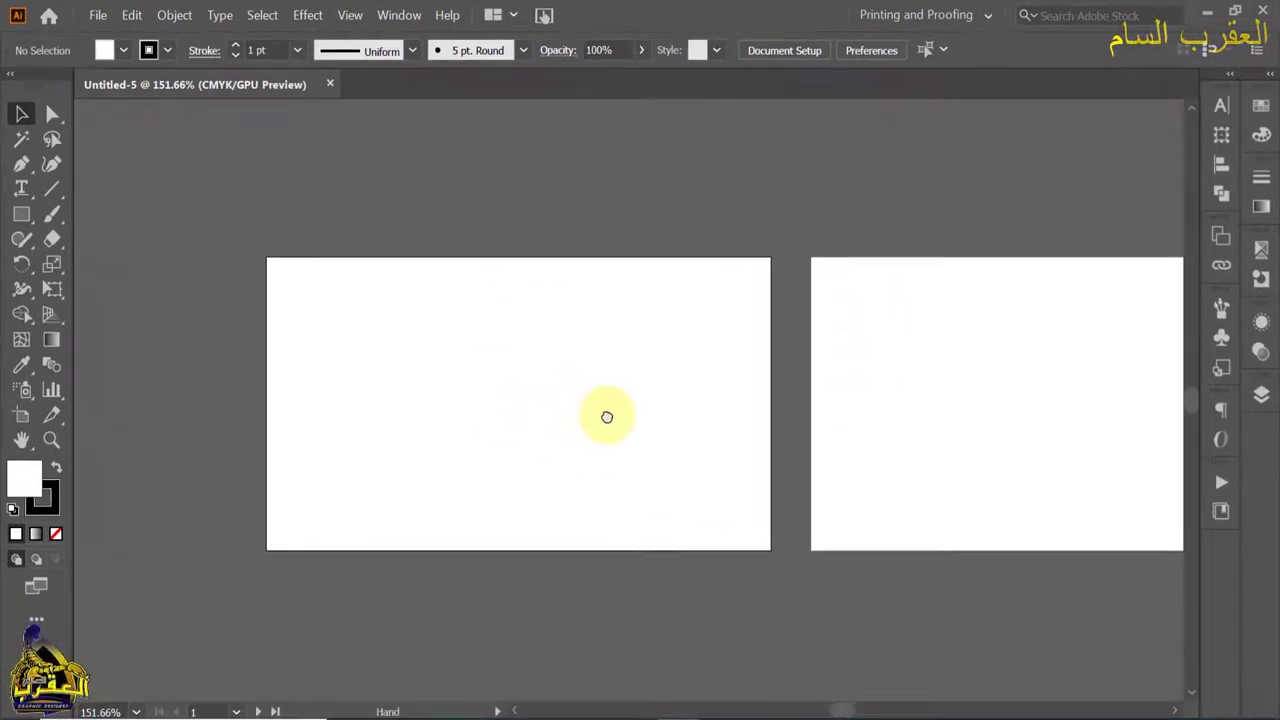
pyautogui.scroll(1, 609, 417)
pyautogui.hscroll(-1, 575, 382)
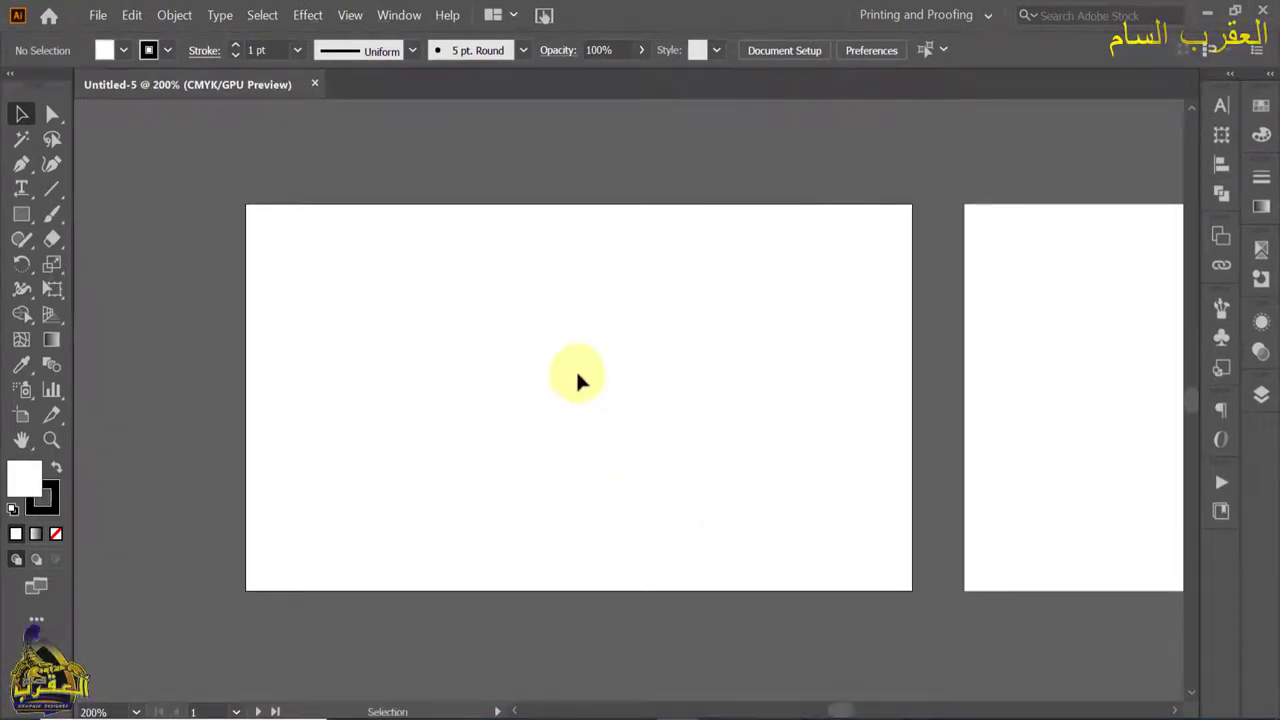
pyautogui.click(149, 50)
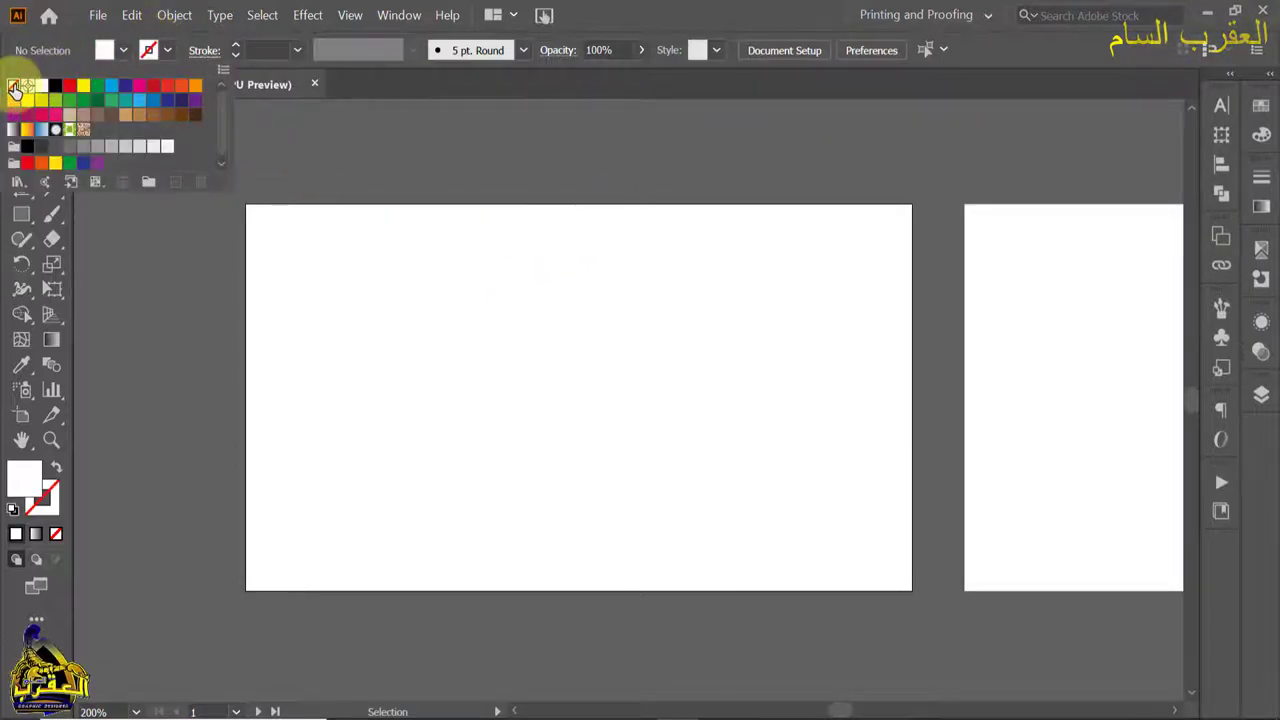
pyautogui.click(169, 53)
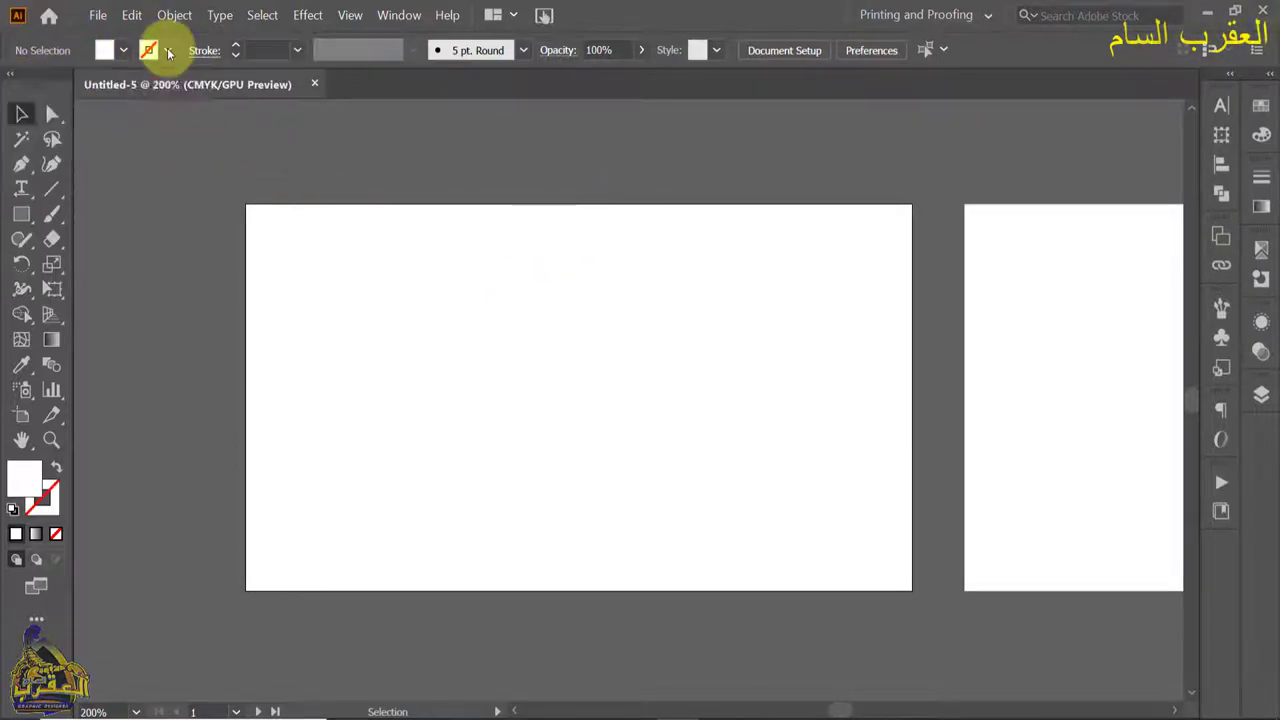
pyautogui.click(22, 216)
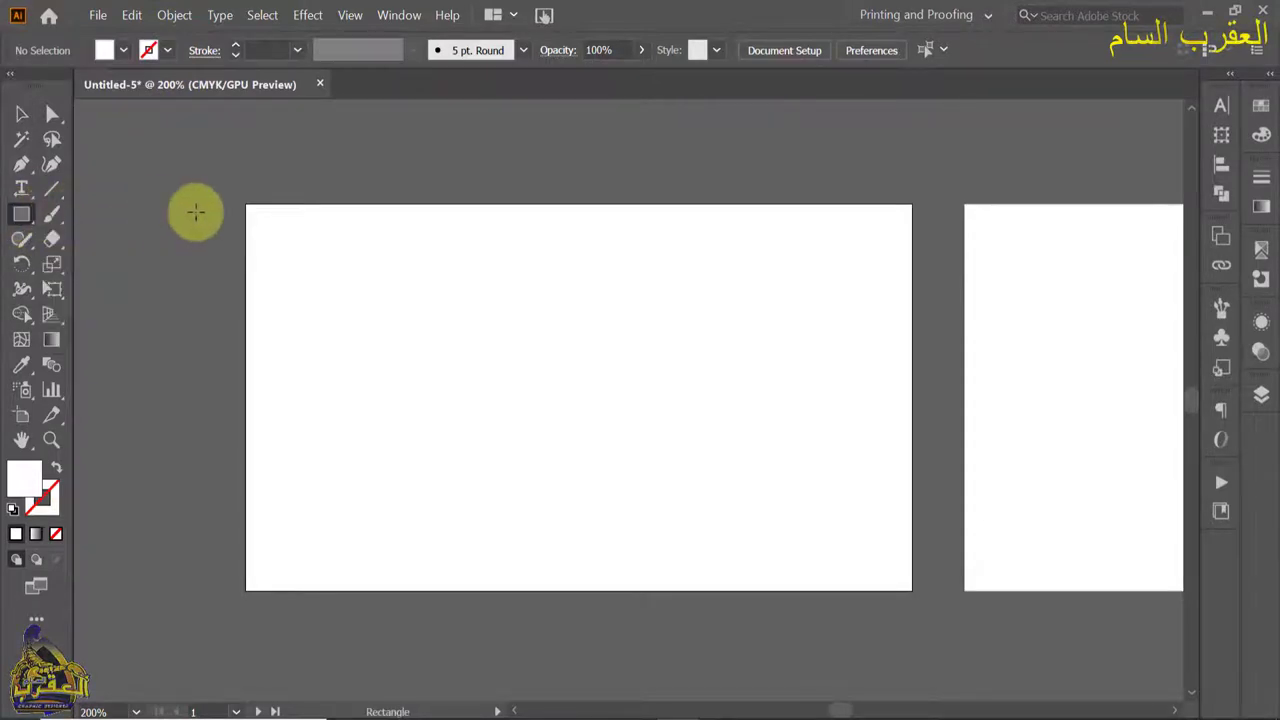
pyautogui.moveTo(247, 204)
pyautogui.mouseDown()
pyautogui.moveTo(903, 549)
pyautogui.moveTo(911, 590)
pyautogui.mouseUp()
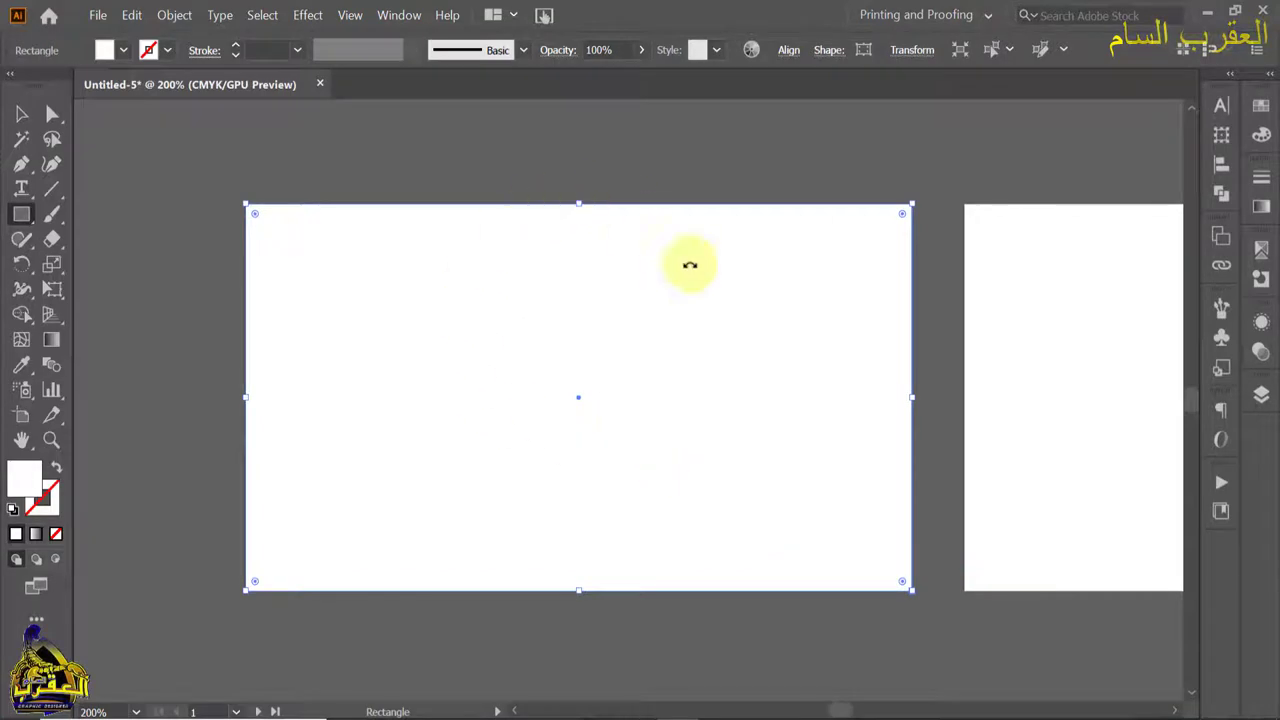
# Fill the rectangle dark grey and return to the Selection tool
pyautogui.click(106, 50)
pyautogui.click(41, 150)
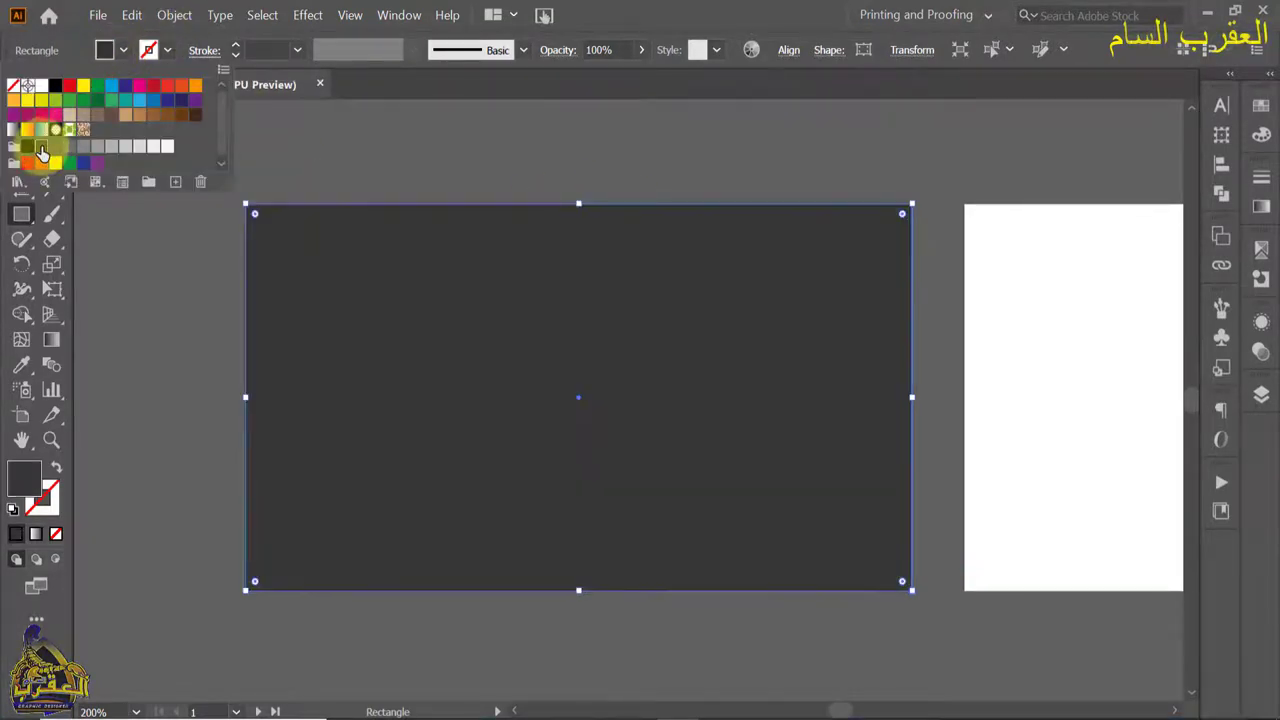
pyautogui.click(124, 52)
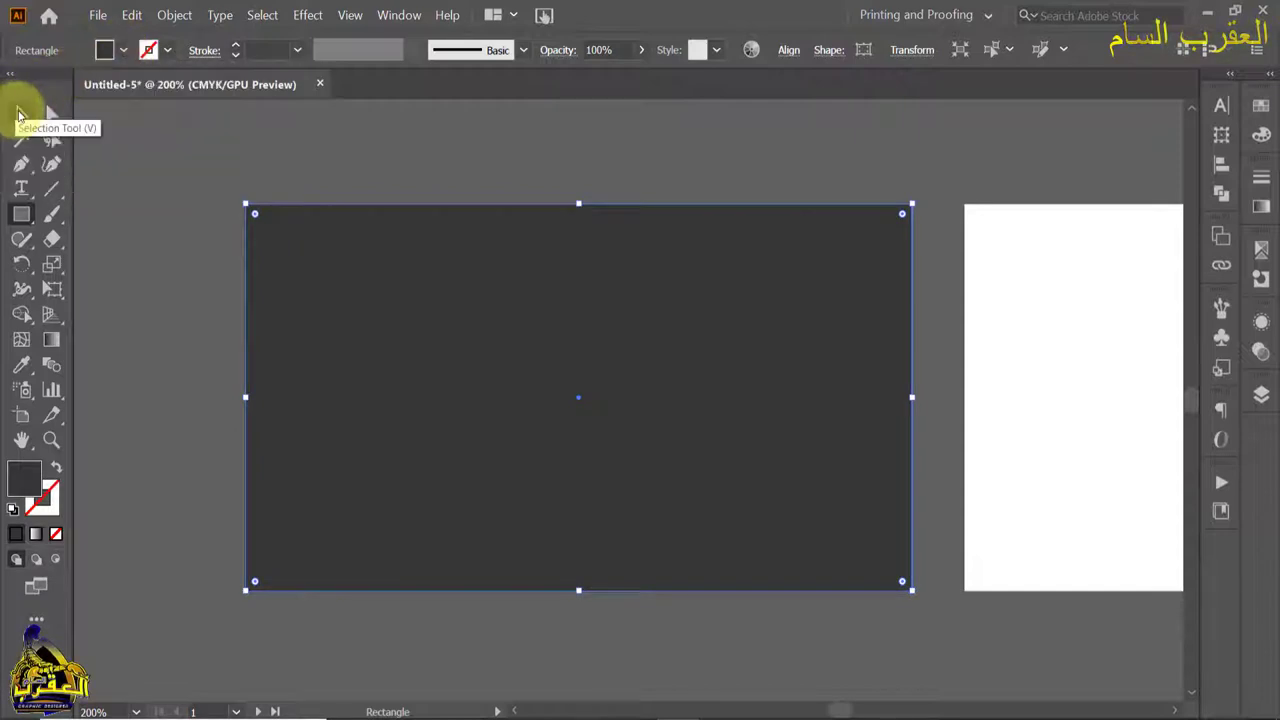
pyautogui.click(19, 115)
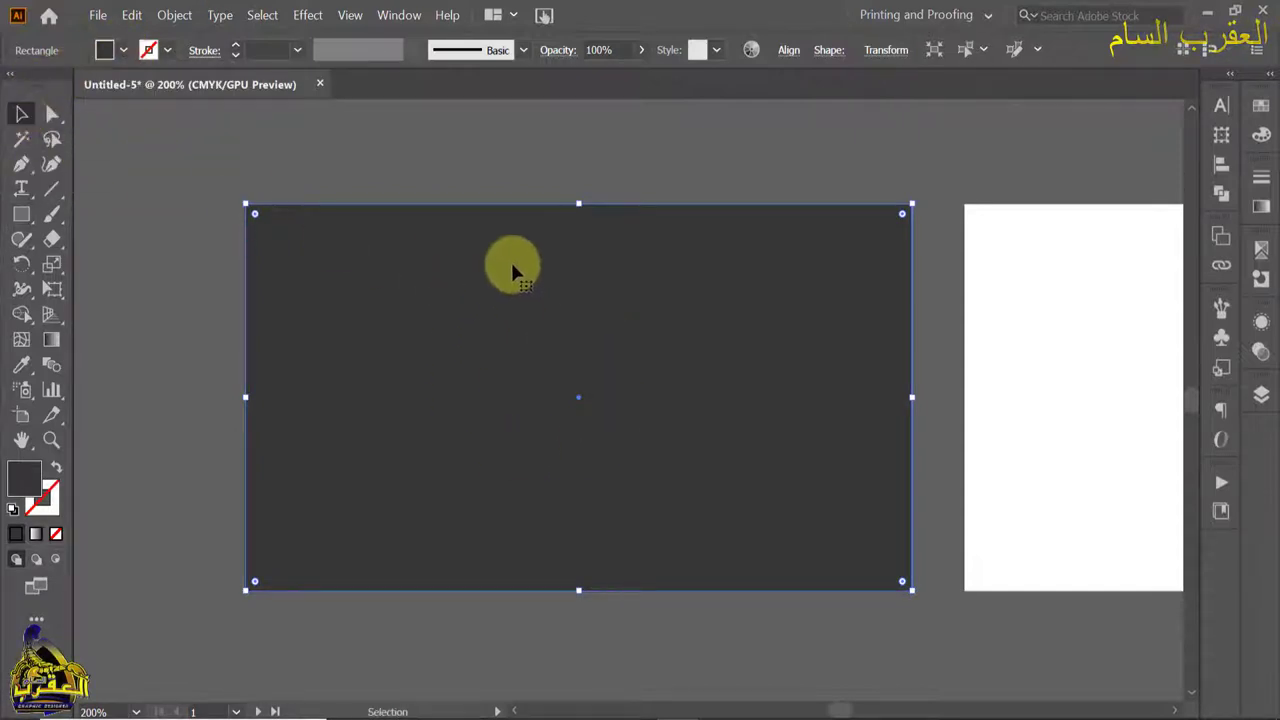
# Create a -0.4 cm Offset Path inset of the card background
pyautogui.click(174, 14)
pyautogui.moveTo(228, 441)
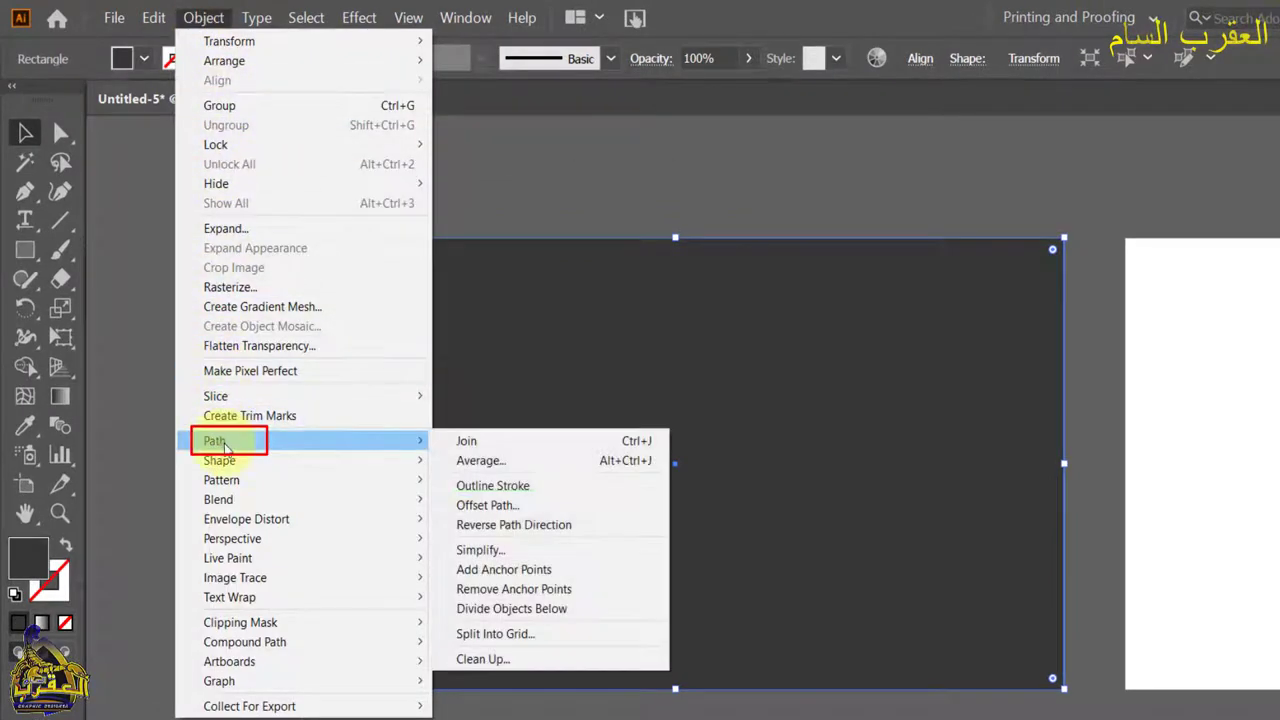
pyautogui.click(494, 508)
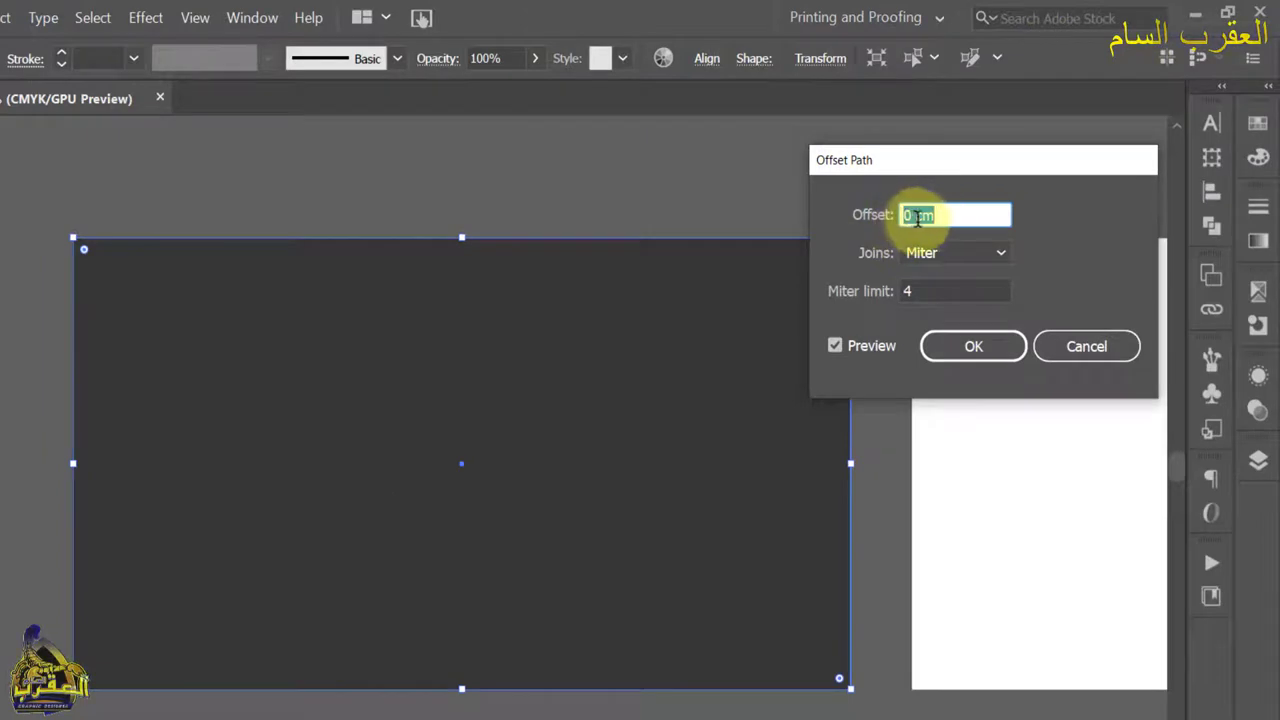
pyautogui.press('Down')
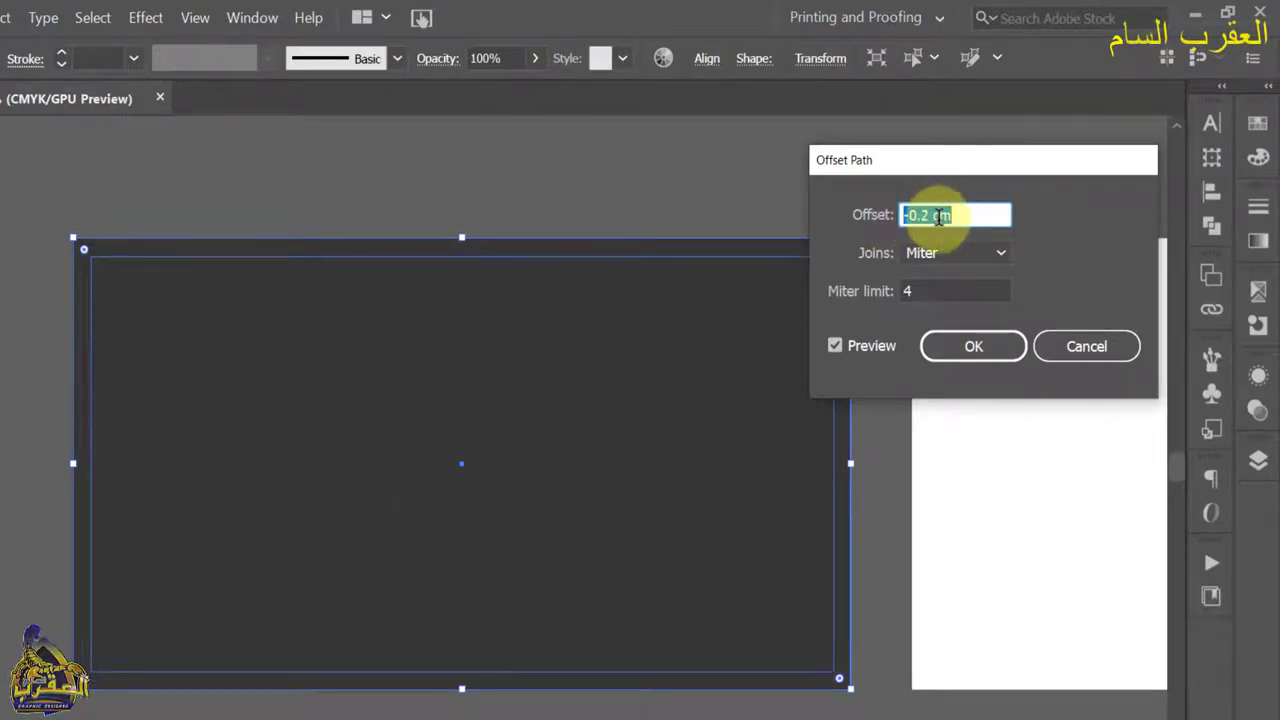
pyautogui.press('Down')
pyautogui.press('Down')
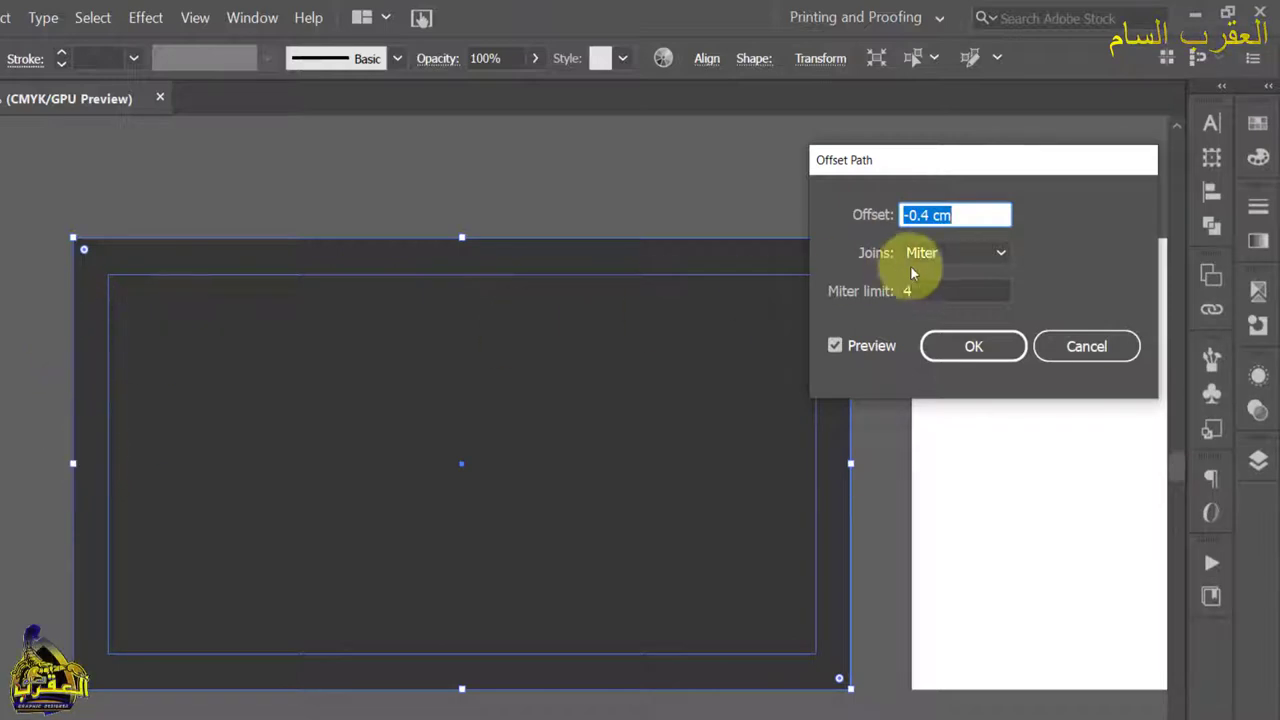
pyautogui.click(968, 348)
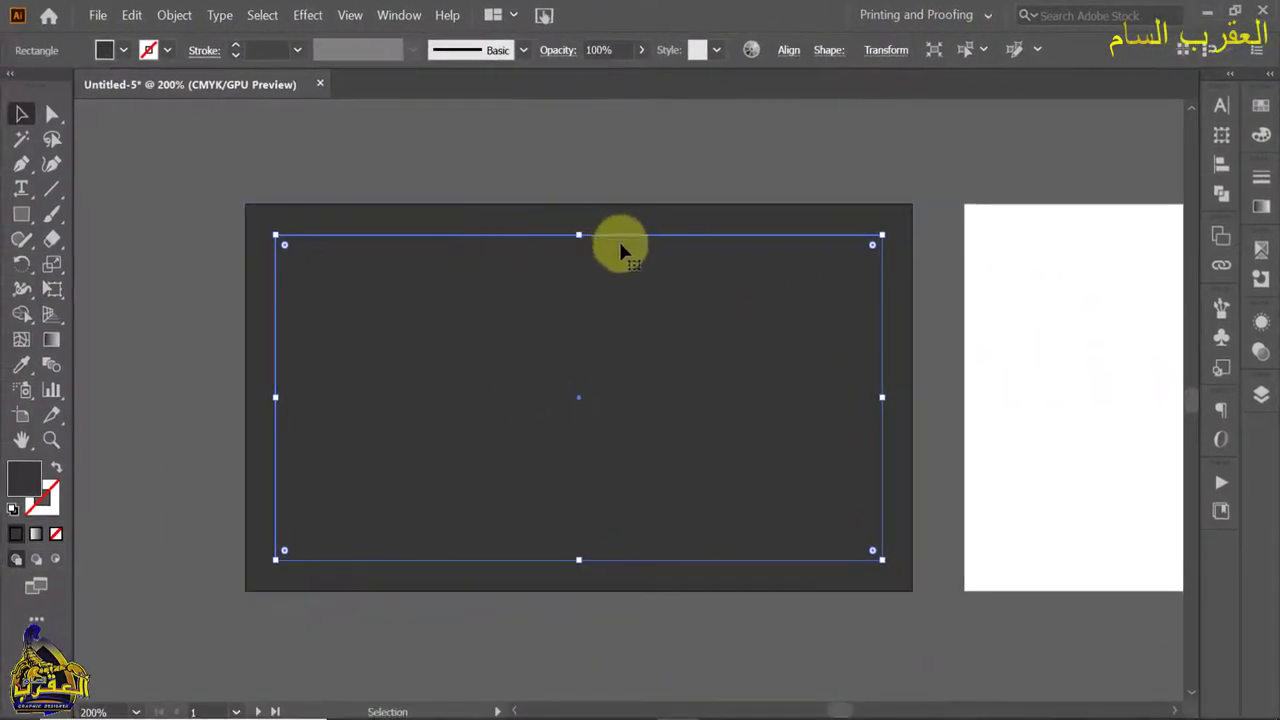
# Turn the inset rectangle into a guide and lock the guides
pyautogui.rightClick(675, 332)
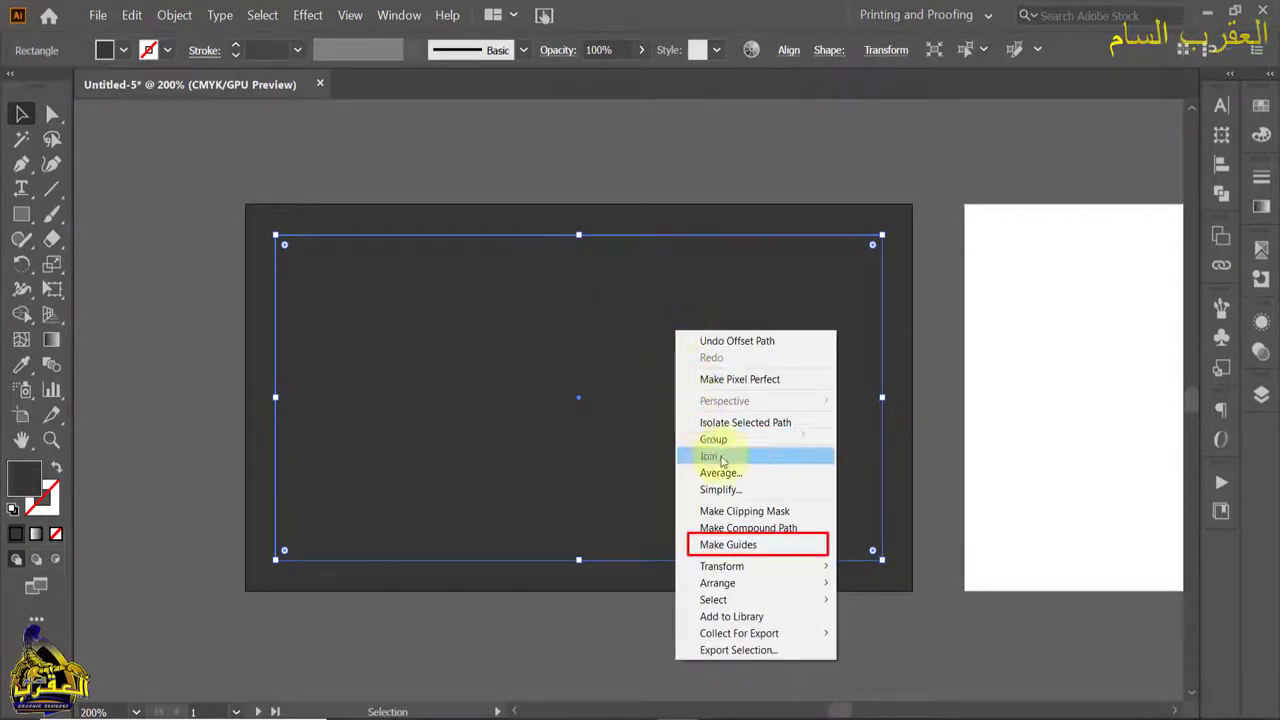
pyautogui.click(744, 548)
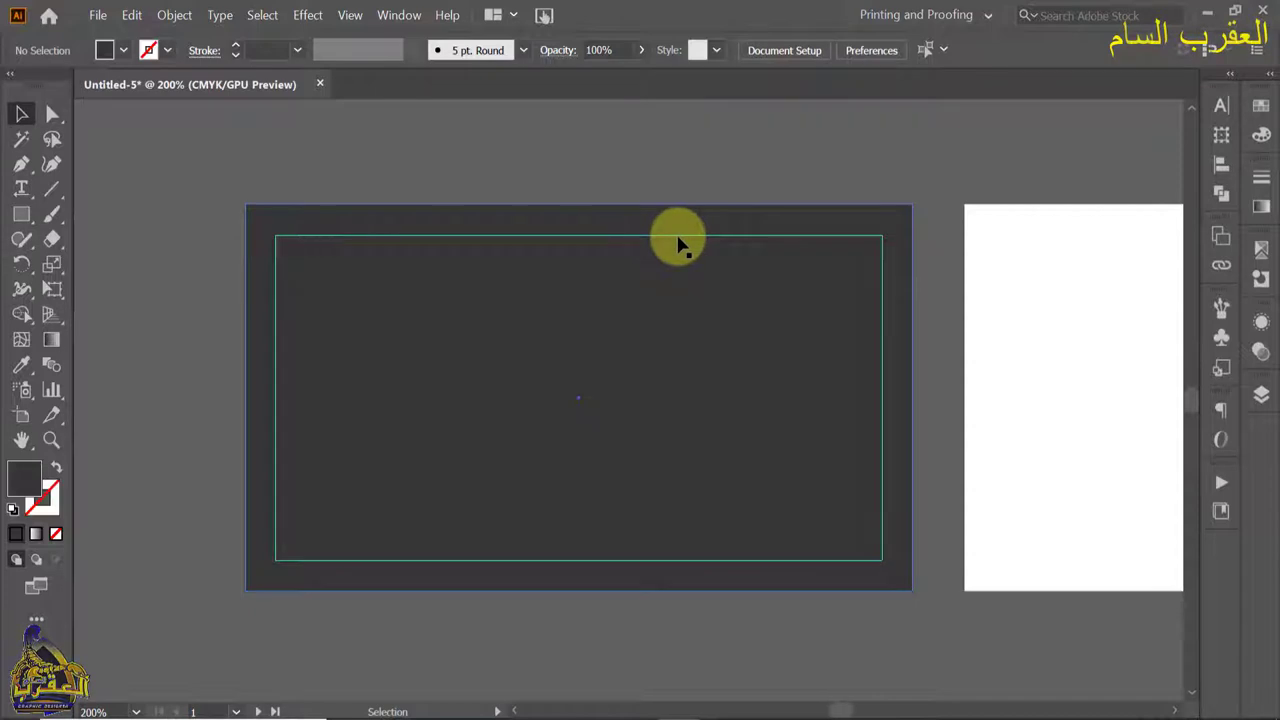
pyautogui.moveTo(741, 492); pyautogui.dragTo(791, 623)
pyautogui.rightClick(791, 626)
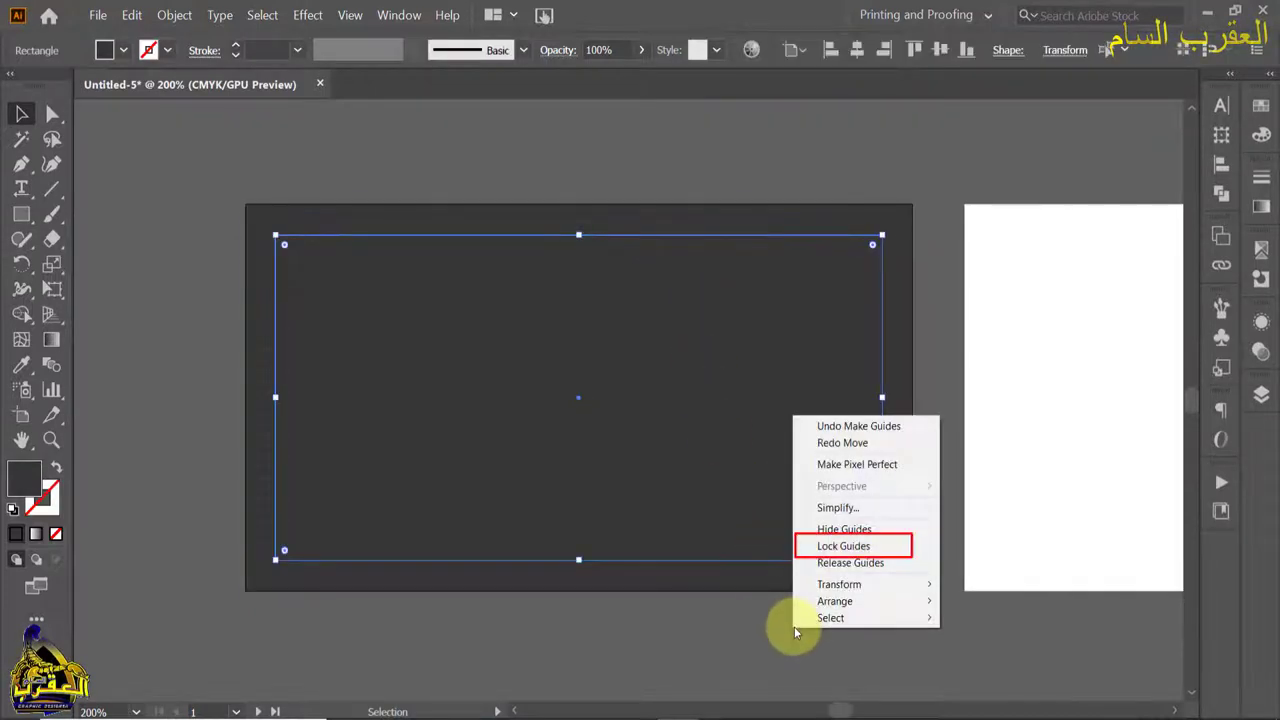
pyautogui.click(850, 548)
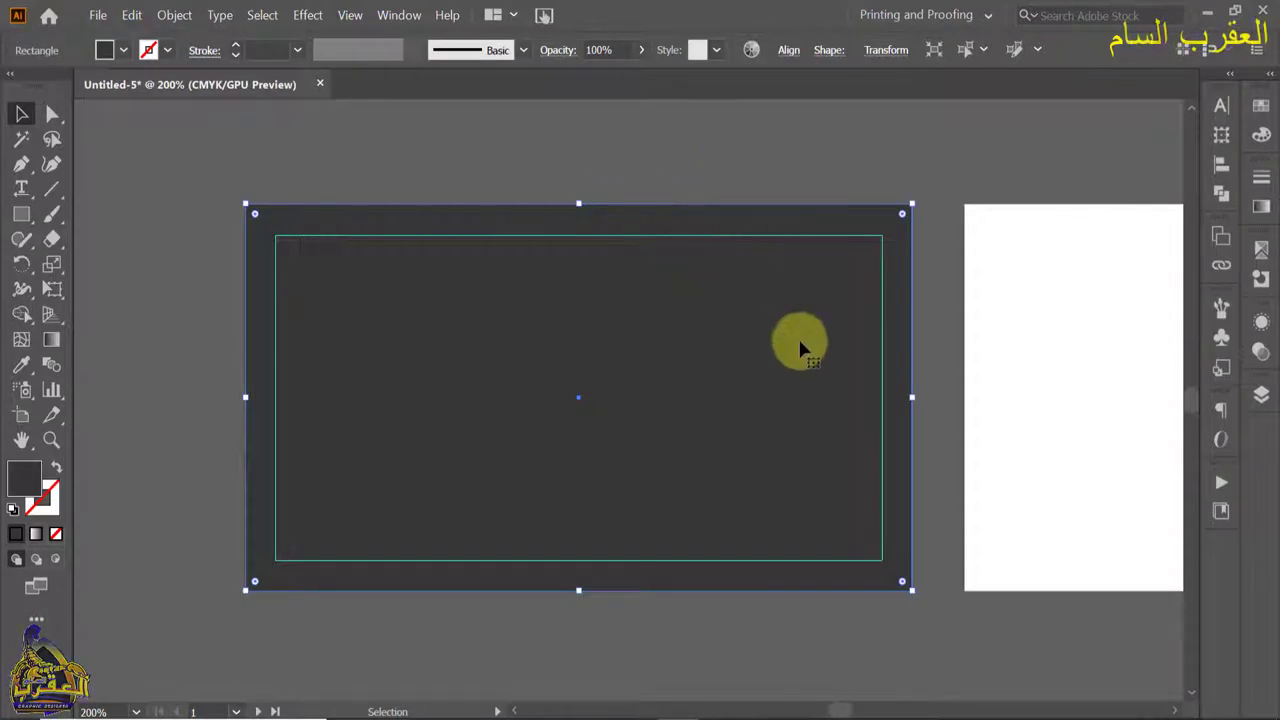
# Copy the dark background onto the second artboard and add a -0.4 cm inset guide
pyautogui.moveTo(1102, 316); pyautogui.dragTo(781, 313)
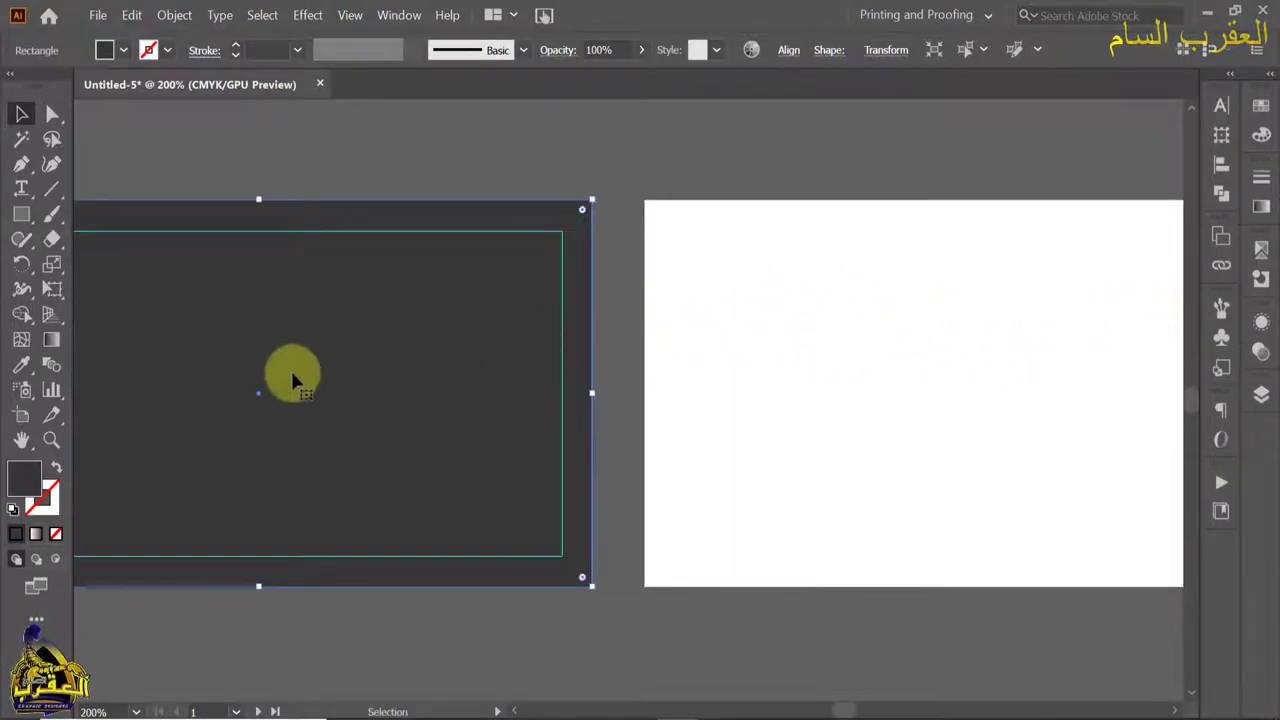
pyautogui.moveTo(258, 400)
pyautogui.mouseDown()
pyautogui.moveTo(926, 404)
pyautogui.moveTo(573, 405)
pyautogui.moveTo(645, 398)
pyautogui.mouseUp()
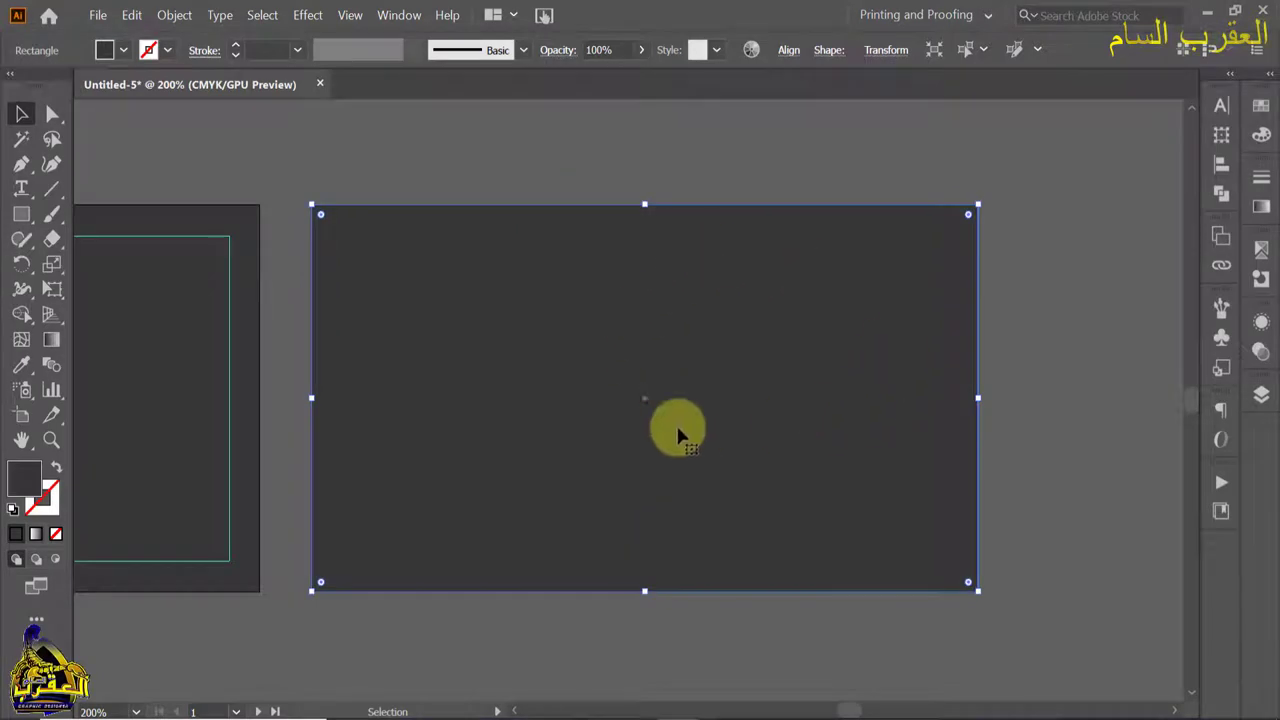
pyautogui.click(175, 15)
pyautogui.moveTo(185, 378)
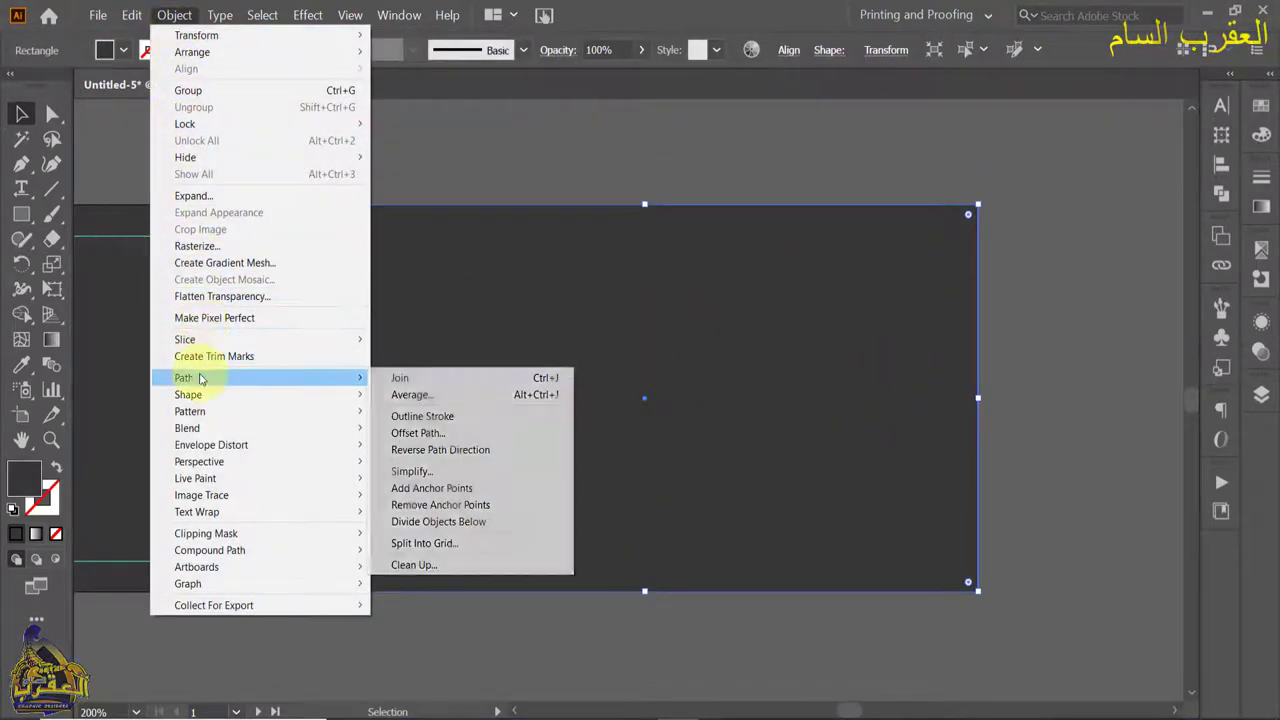
pyautogui.click(432, 434)
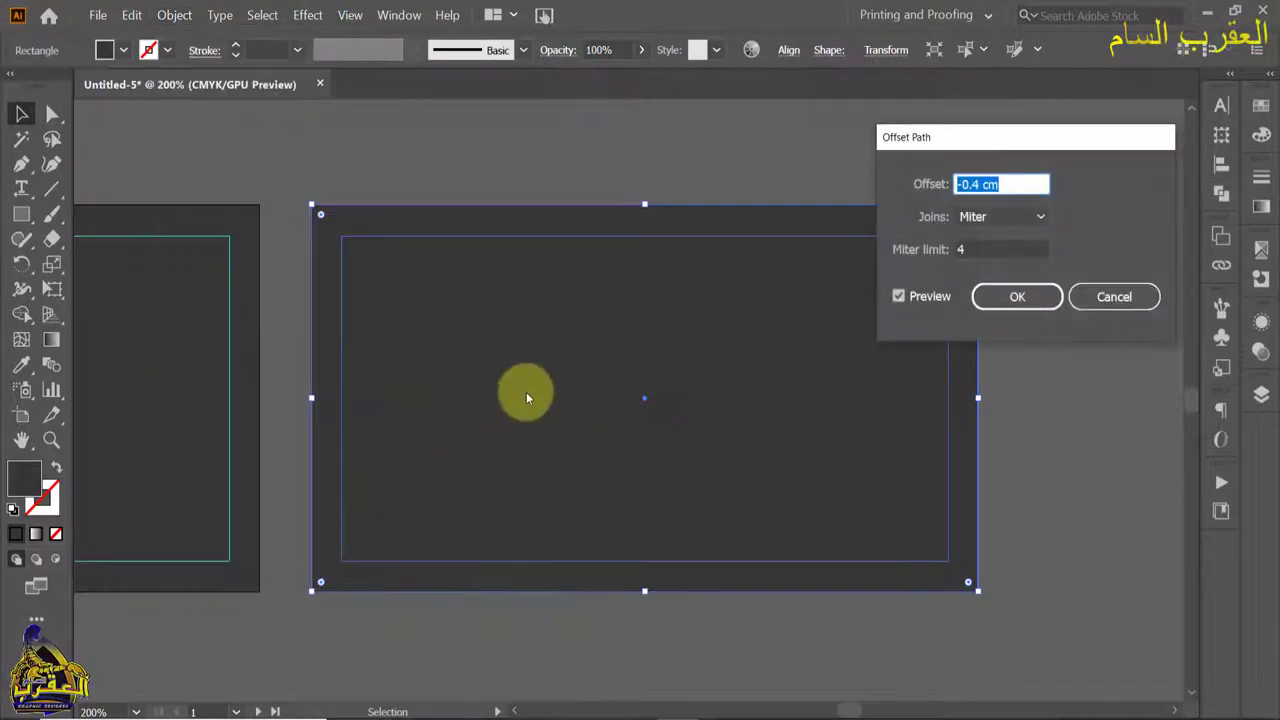
pyautogui.click(1005, 296)
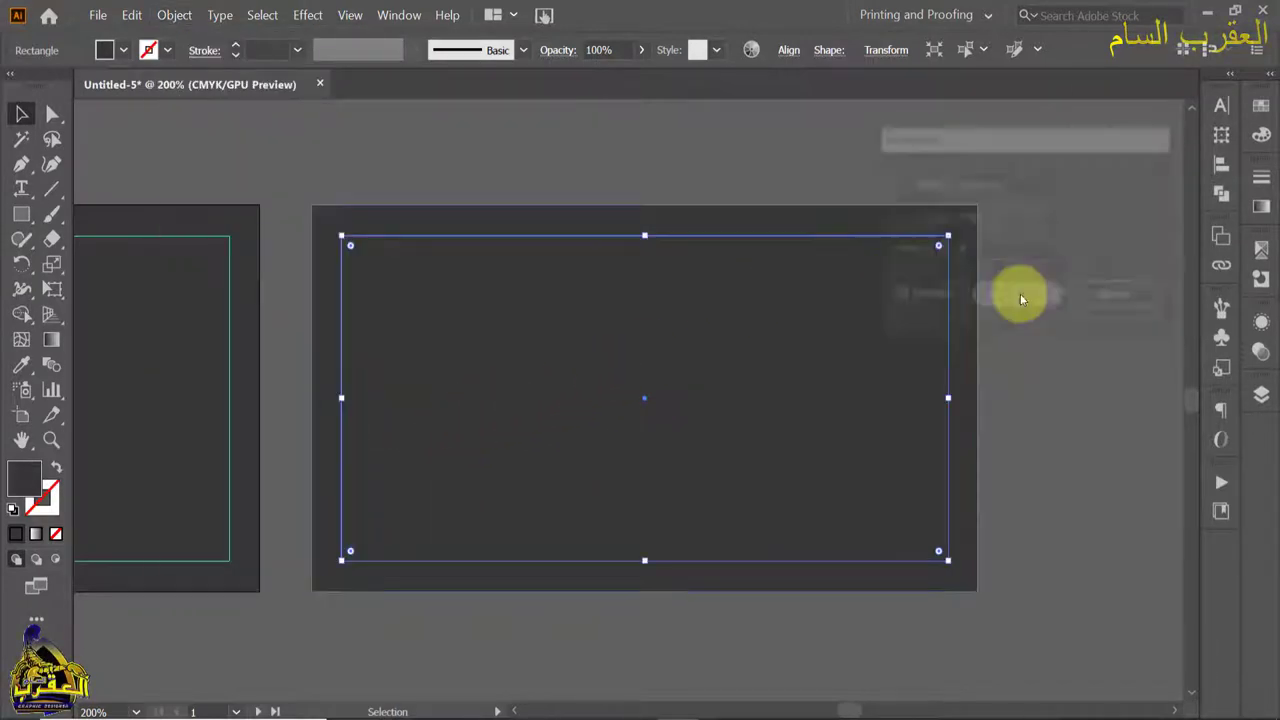
pyautogui.rightClick(780, 280)
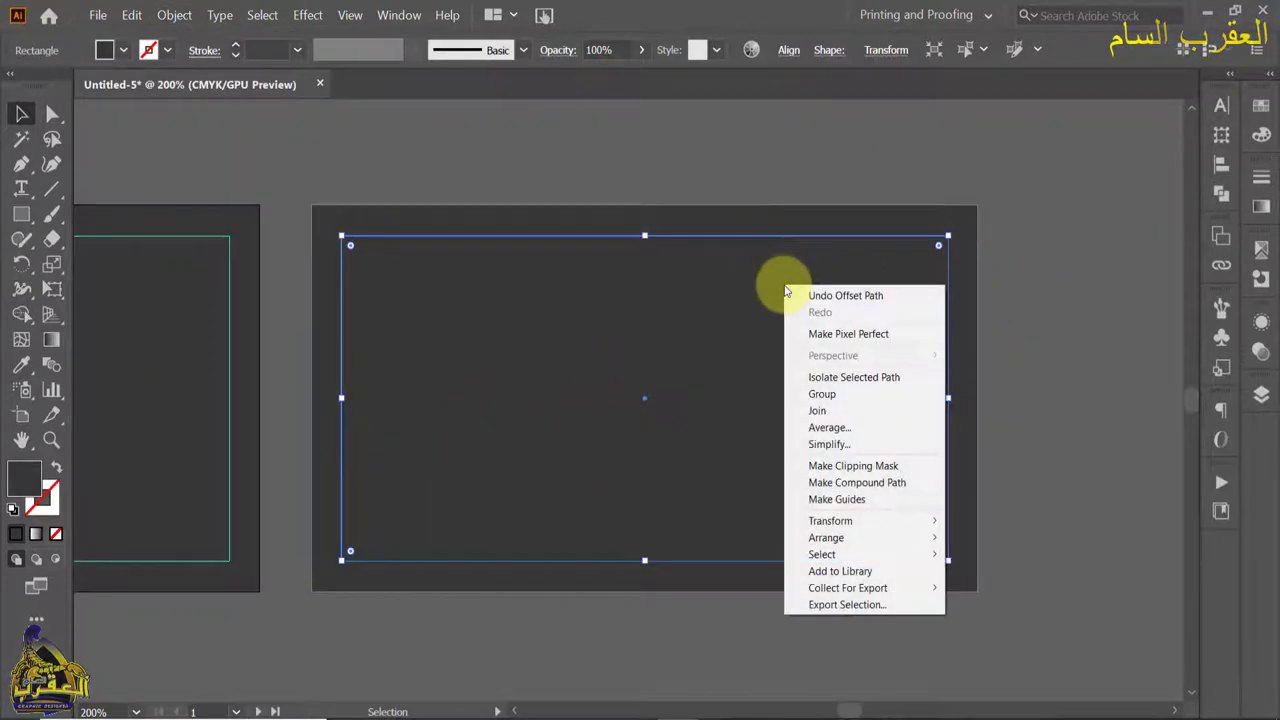
pyautogui.click(836, 500)
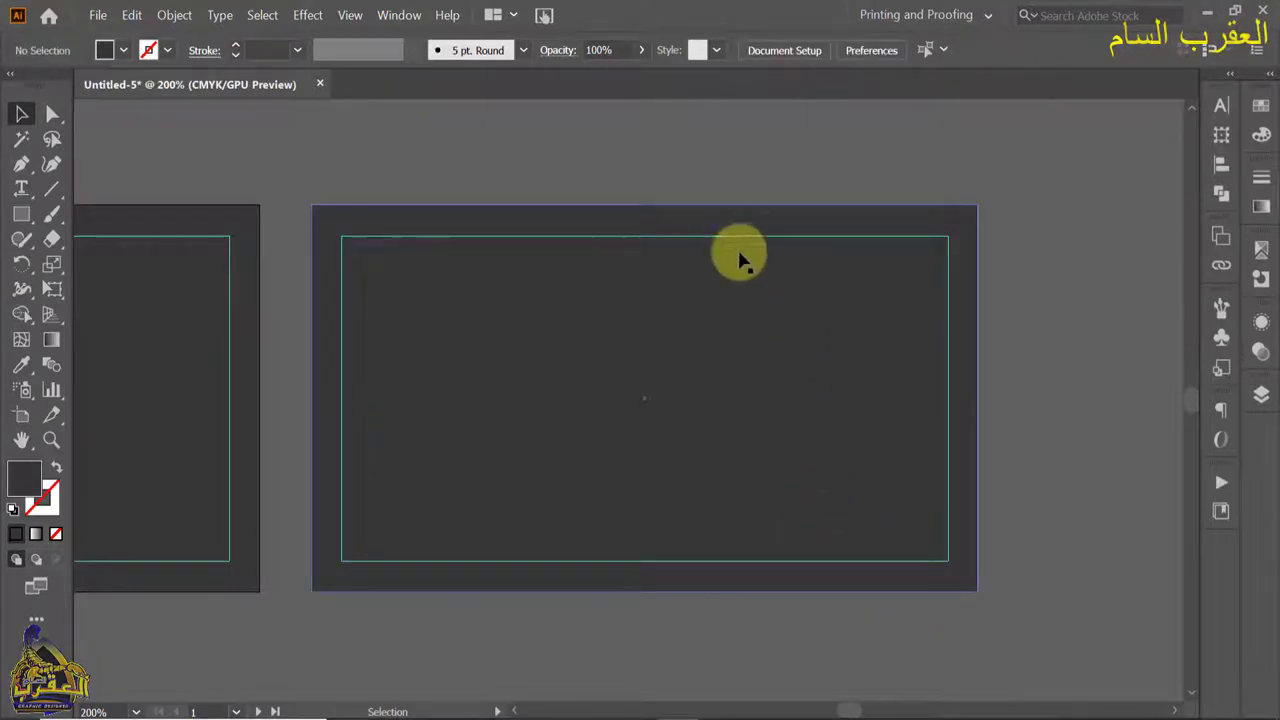
pyautogui.moveTo(430, 333)
pyautogui.mouseDown()
pyautogui.moveTo(781, 337)
pyautogui.moveTo(471, 337)
pyautogui.moveTo(543, 343)
pyautogui.moveTo(523, 331)
pyautogui.moveTo(540, 316)
pyautogui.mouseUp()
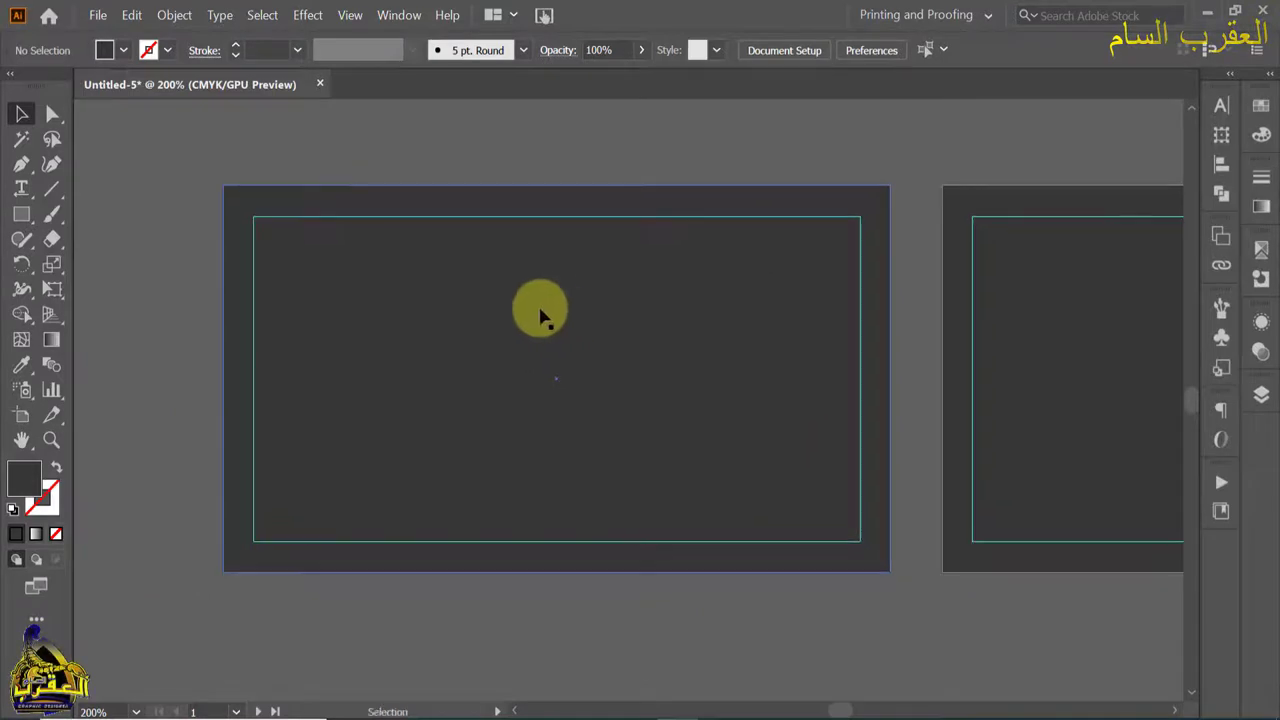
# Draw a closed four-point Pen shape with a slanted right edge over the card's left side
pyautogui.click(22, 164)
pyautogui.click(96, 172)
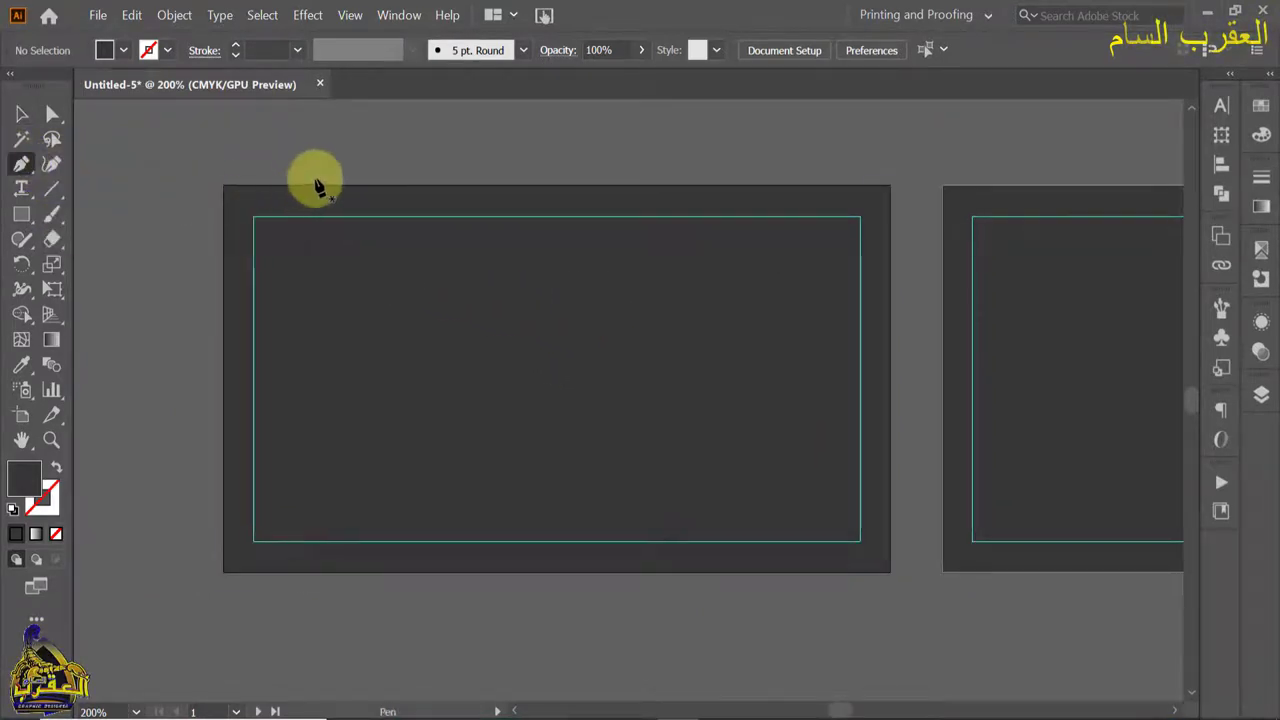
pyautogui.click(320, 176)
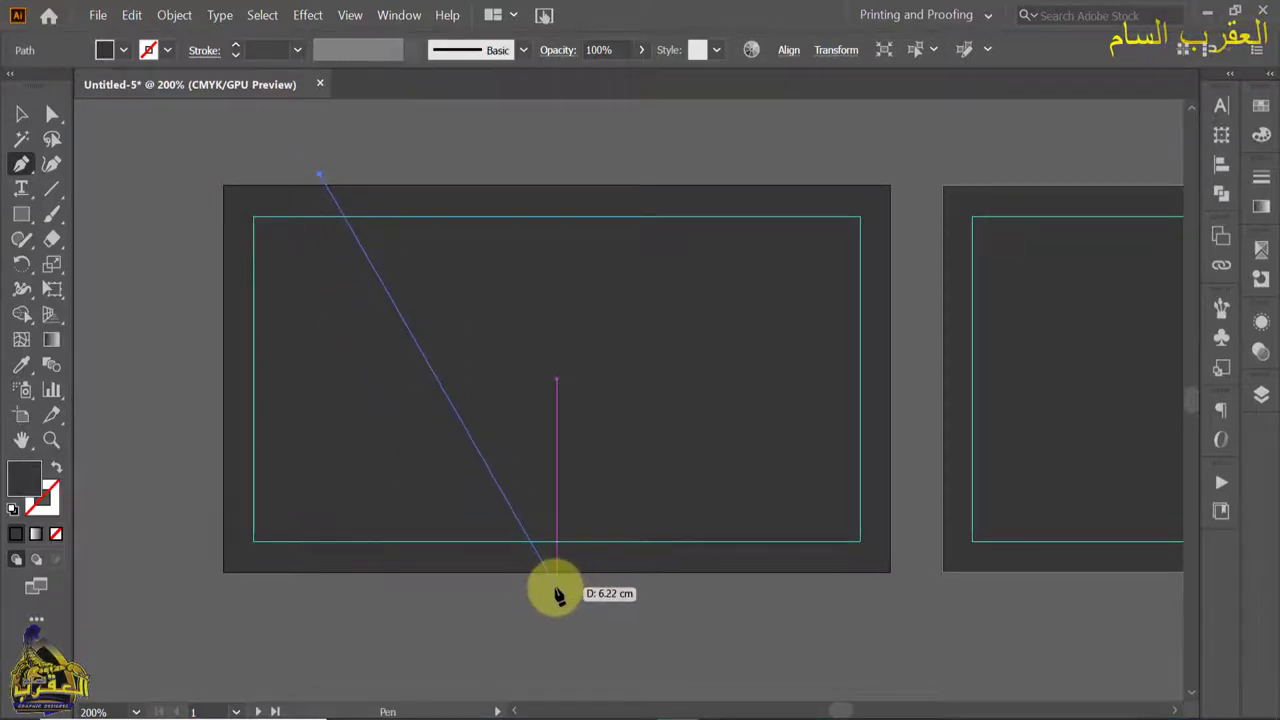
pyautogui.click(556, 586)
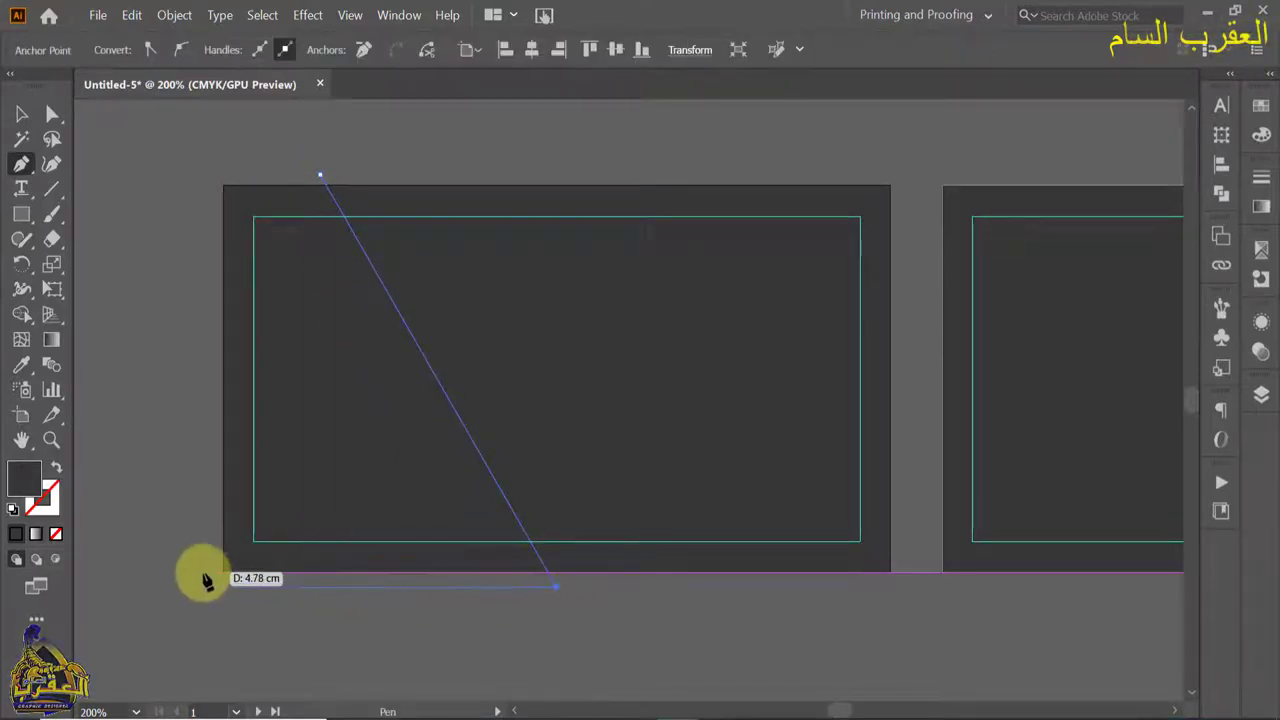
pyautogui.click(204, 586)
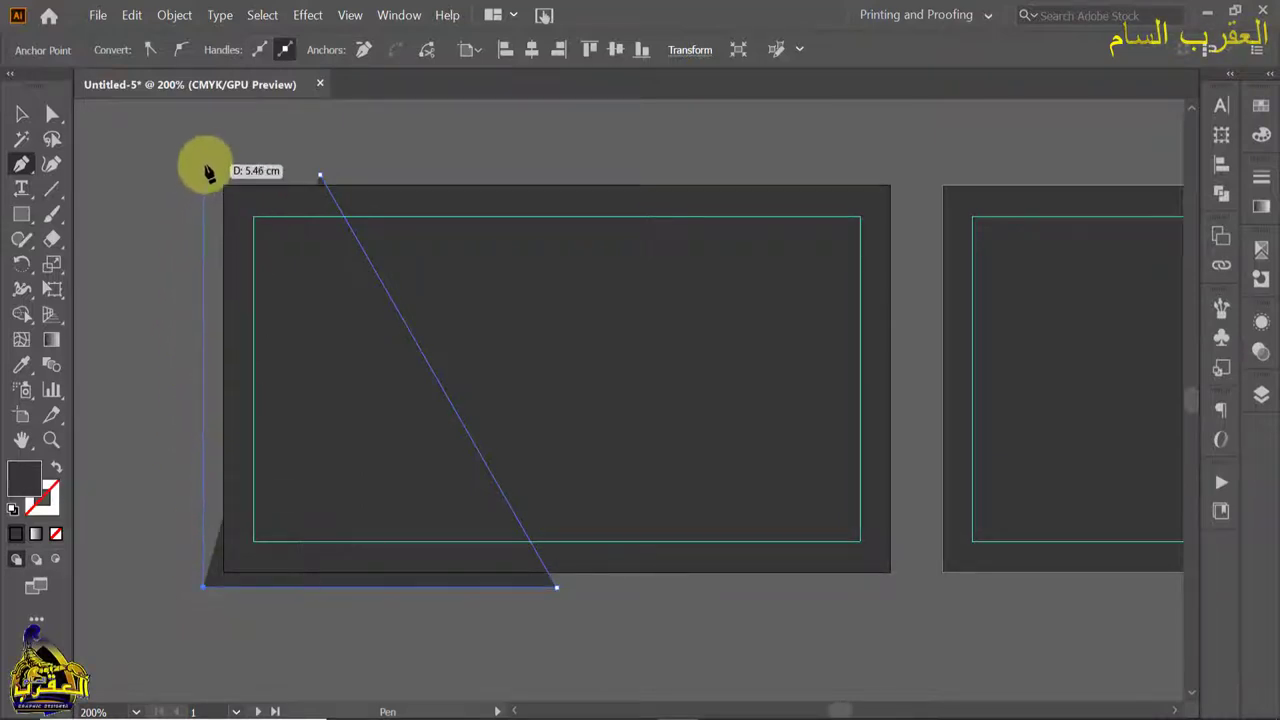
pyautogui.click(204, 165)
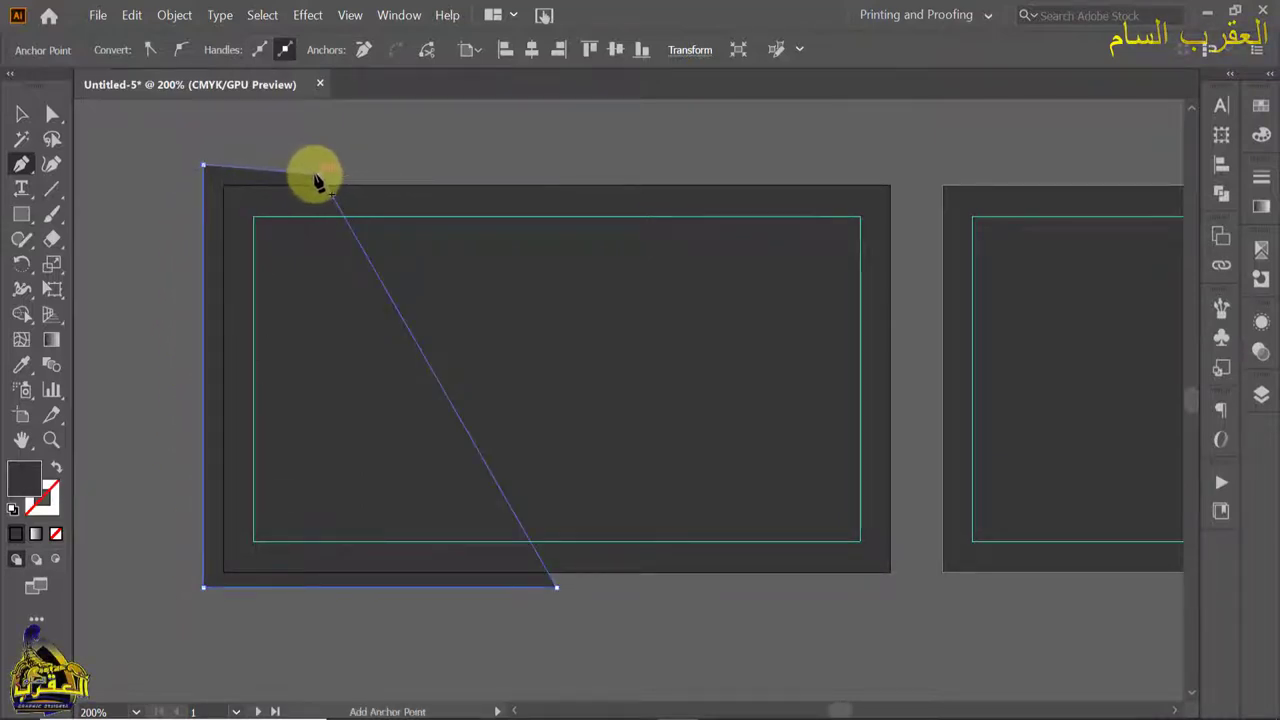
pyautogui.click(318, 177)
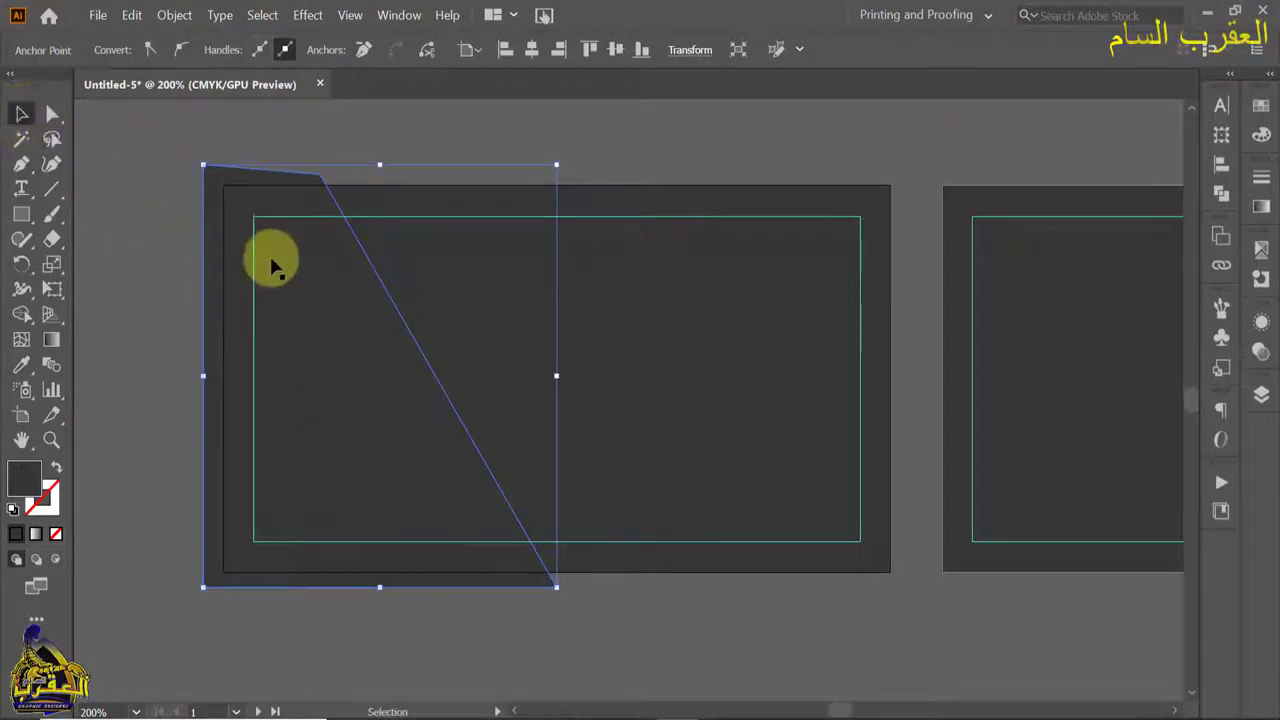
pyautogui.click(305, 15)
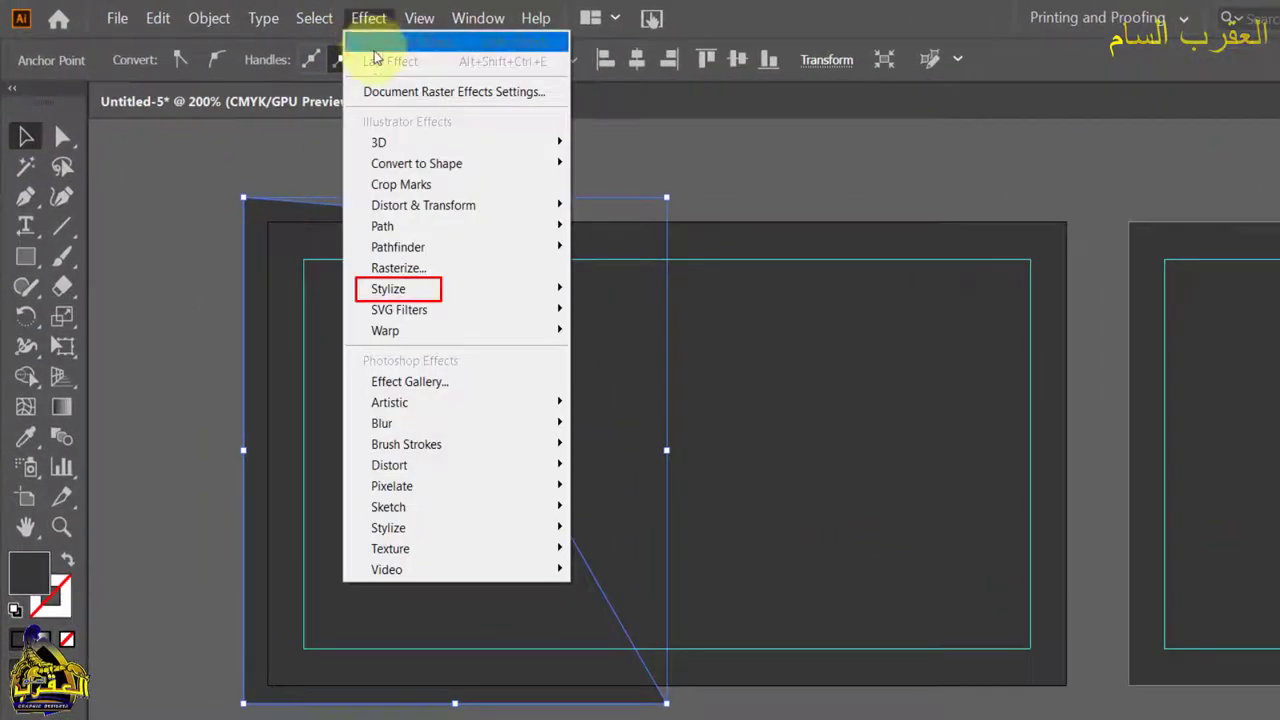
pyautogui.moveTo(389, 289)
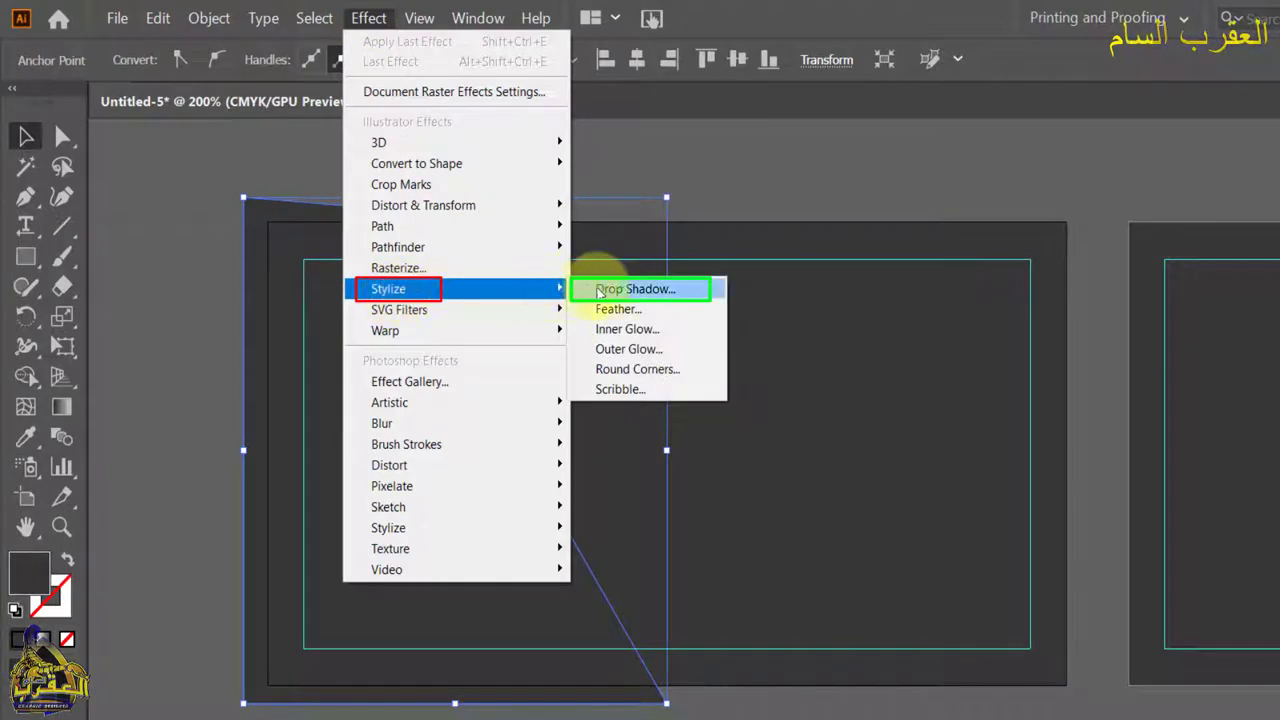
# Give the slanted shape a Multiply 75% drop shadow with 0.2469 cm offsets and 0.1764 cm blur
pyautogui.click(638, 291)
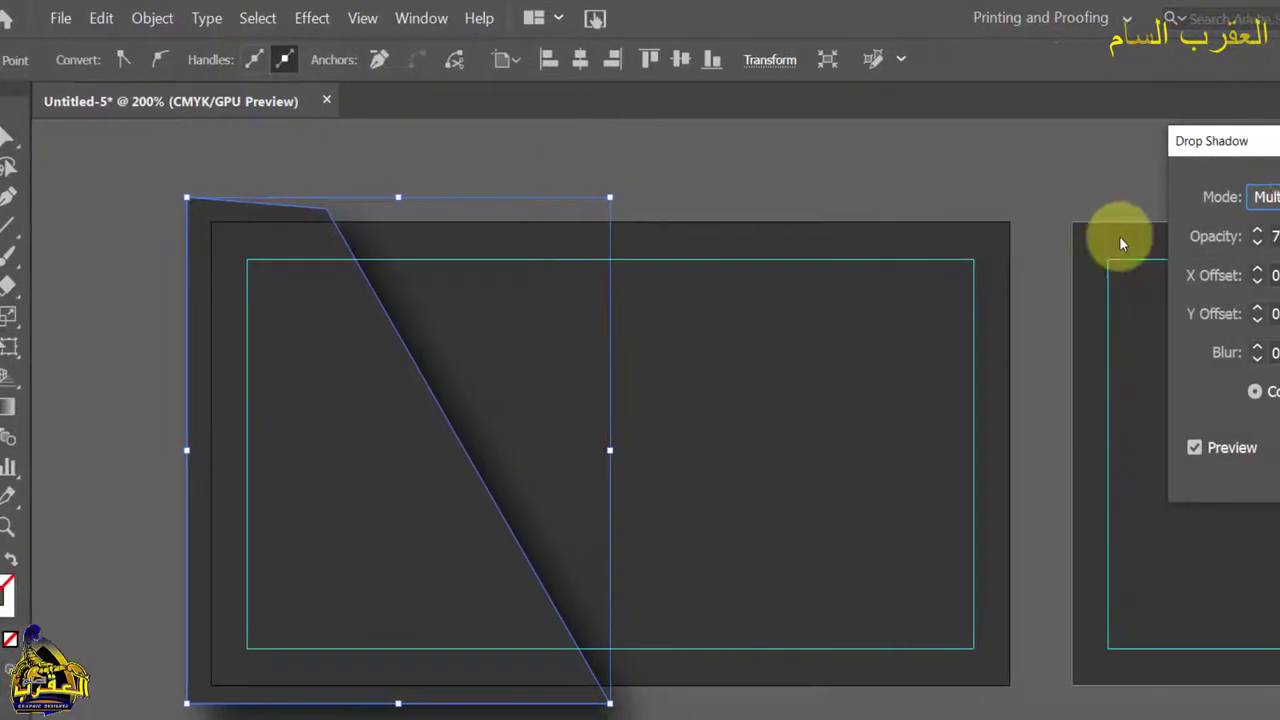
pyautogui.moveTo(1136, 145); pyautogui.dragTo(890, 145)
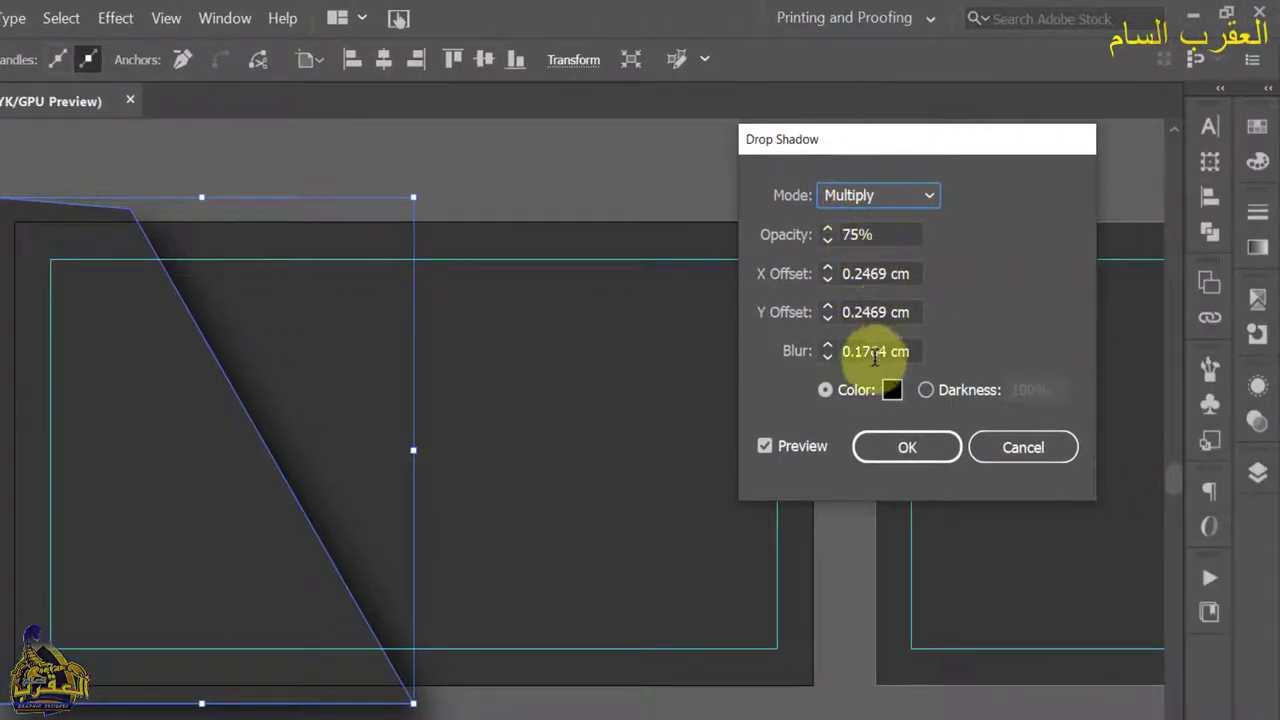
pyautogui.click(905, 448)
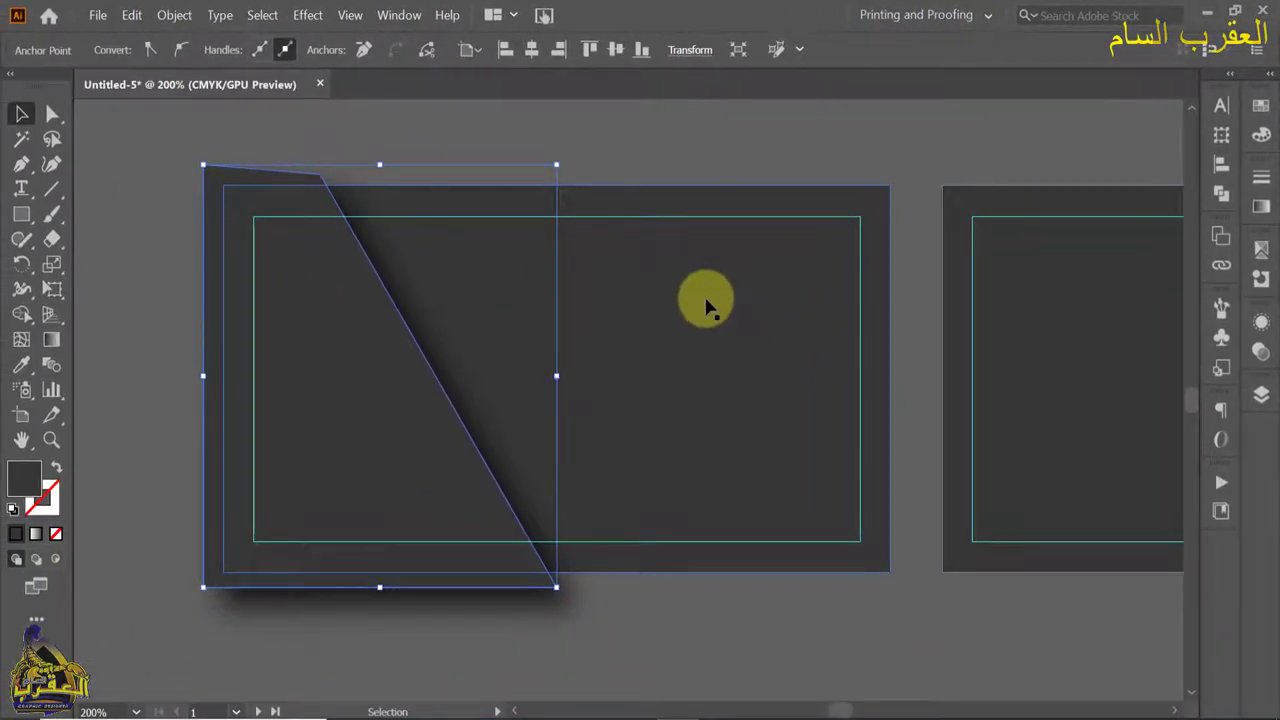
pyautogui.click(705, 282)
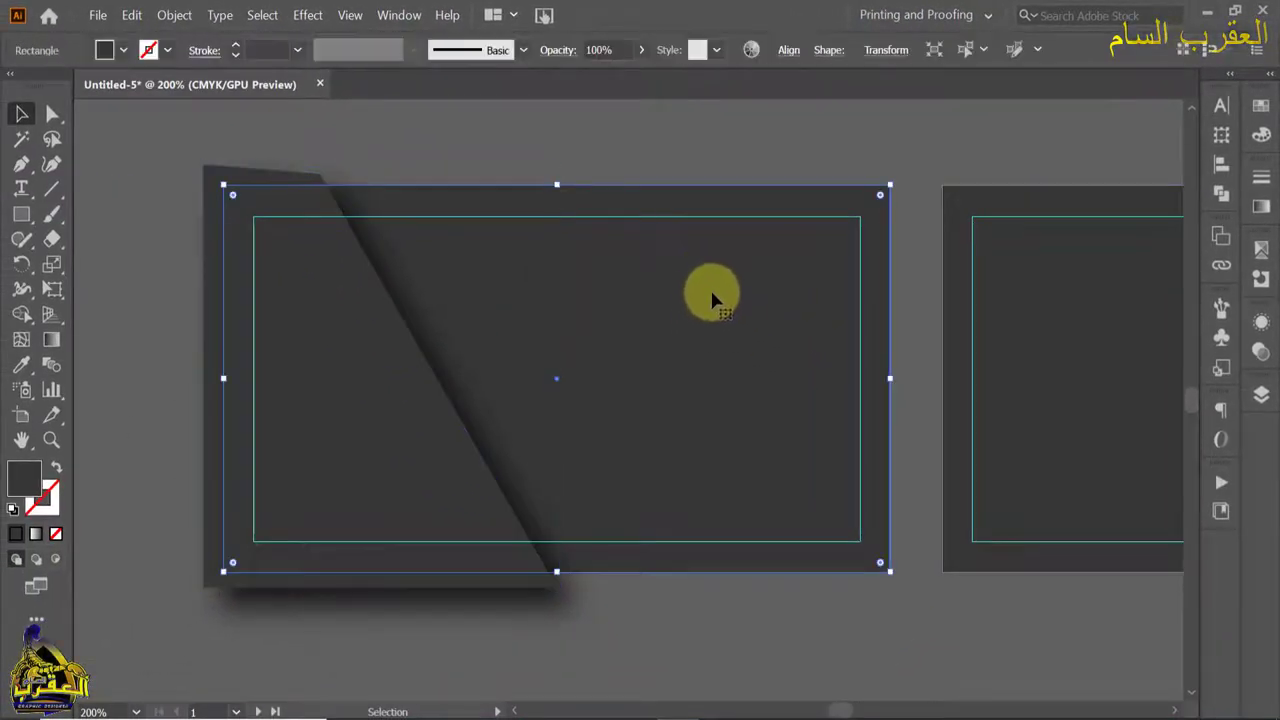
# Copy the card background rectangle
pyautogui.click(133, 16)
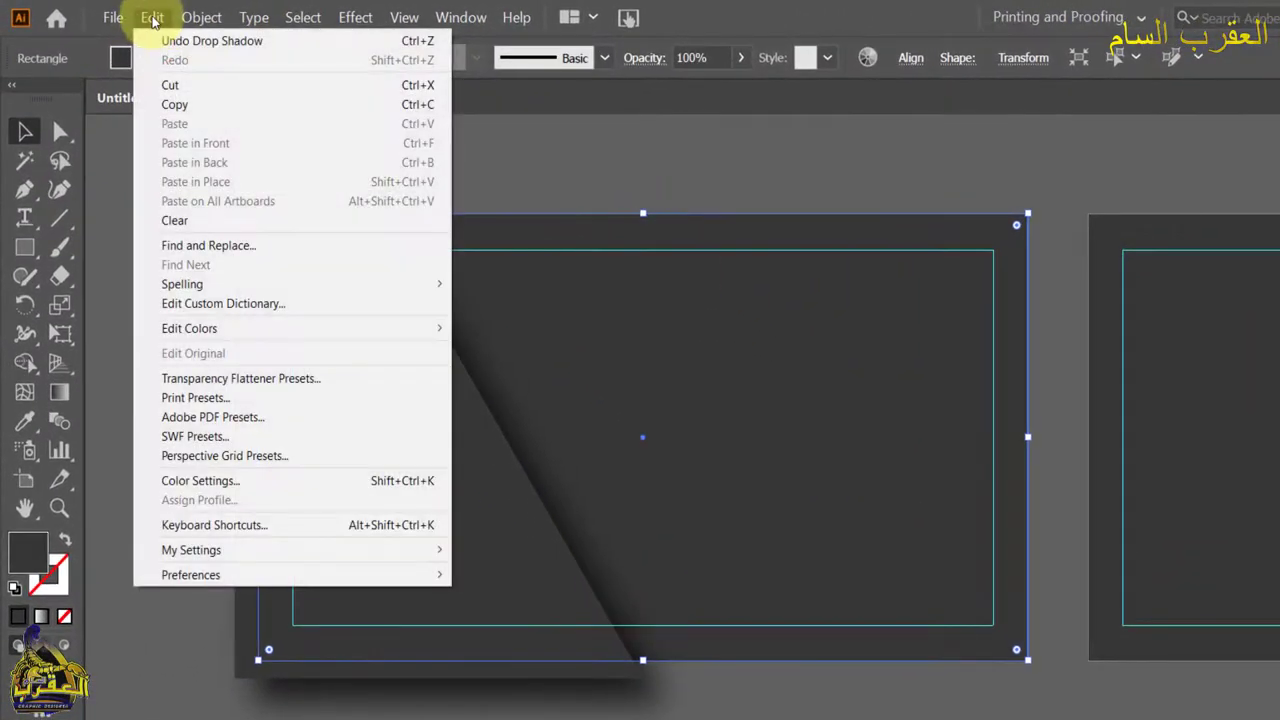
pyautogui.click(175, 104)
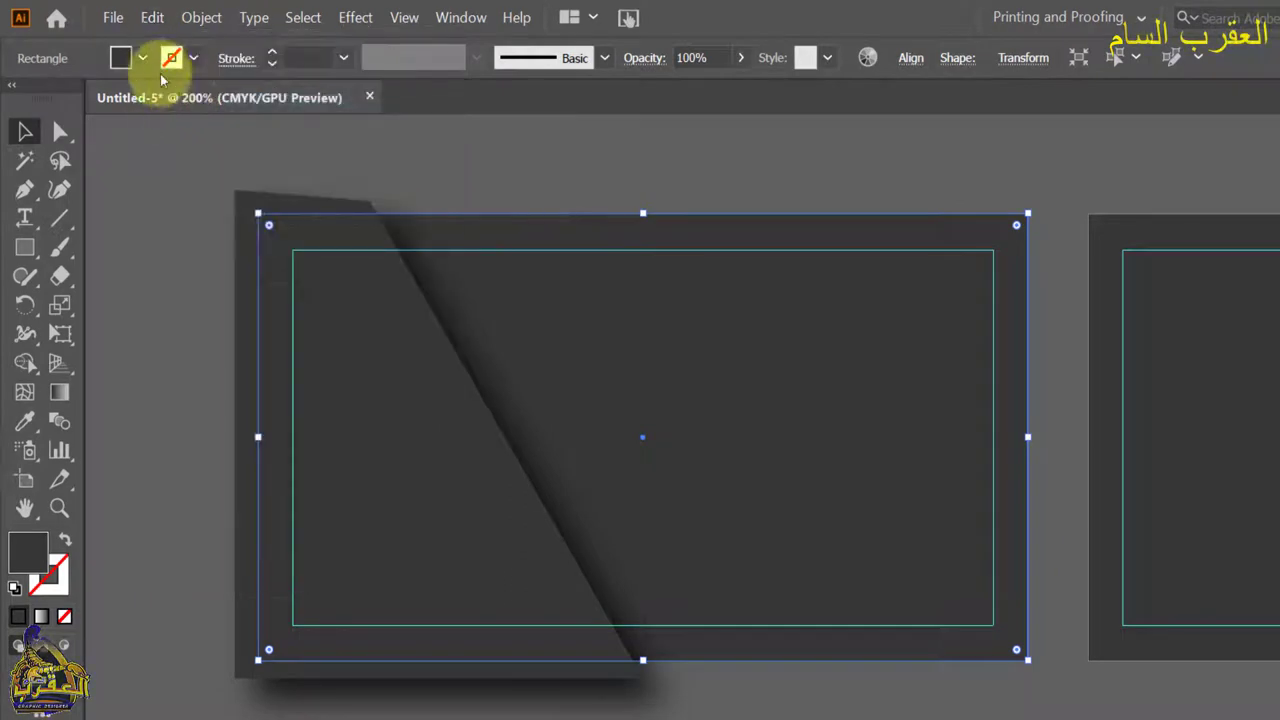
pyautogui.click(164, 154)
# Intersect the slanted shape with the card rectangle to trim it to the card edges
pyautogui.click(585, 449)
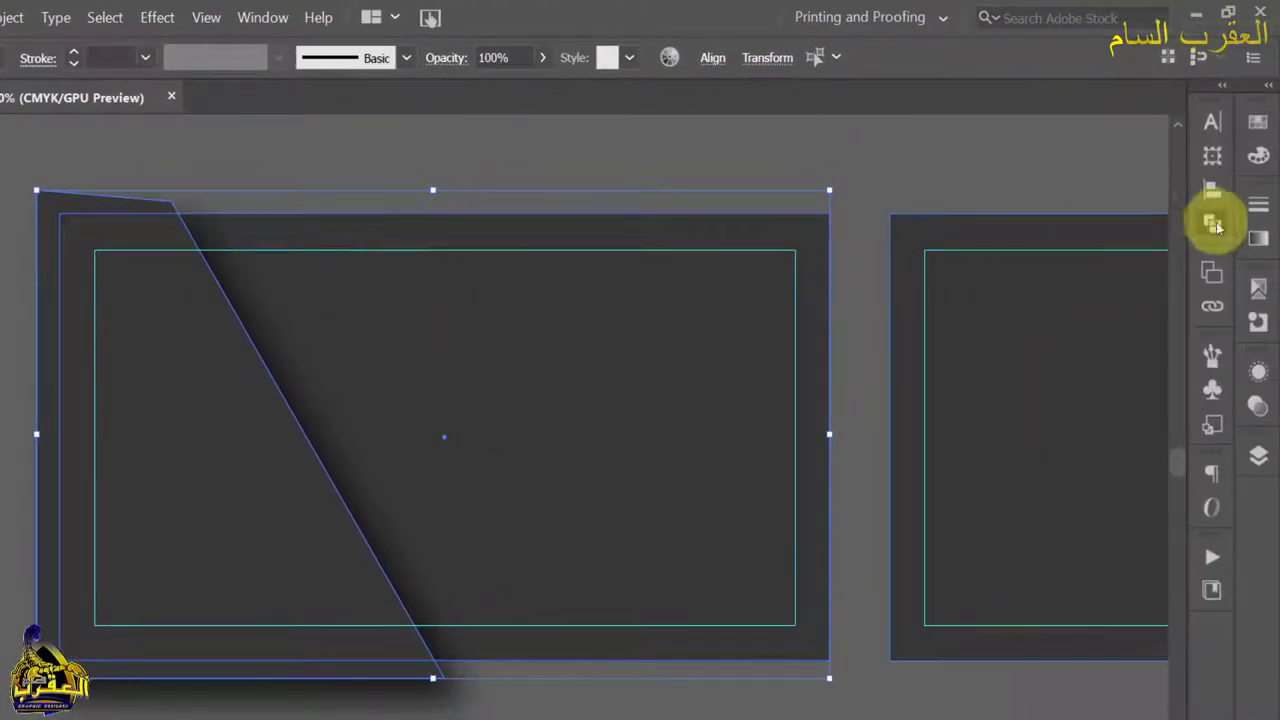
pyautogui.click(1214, 224)
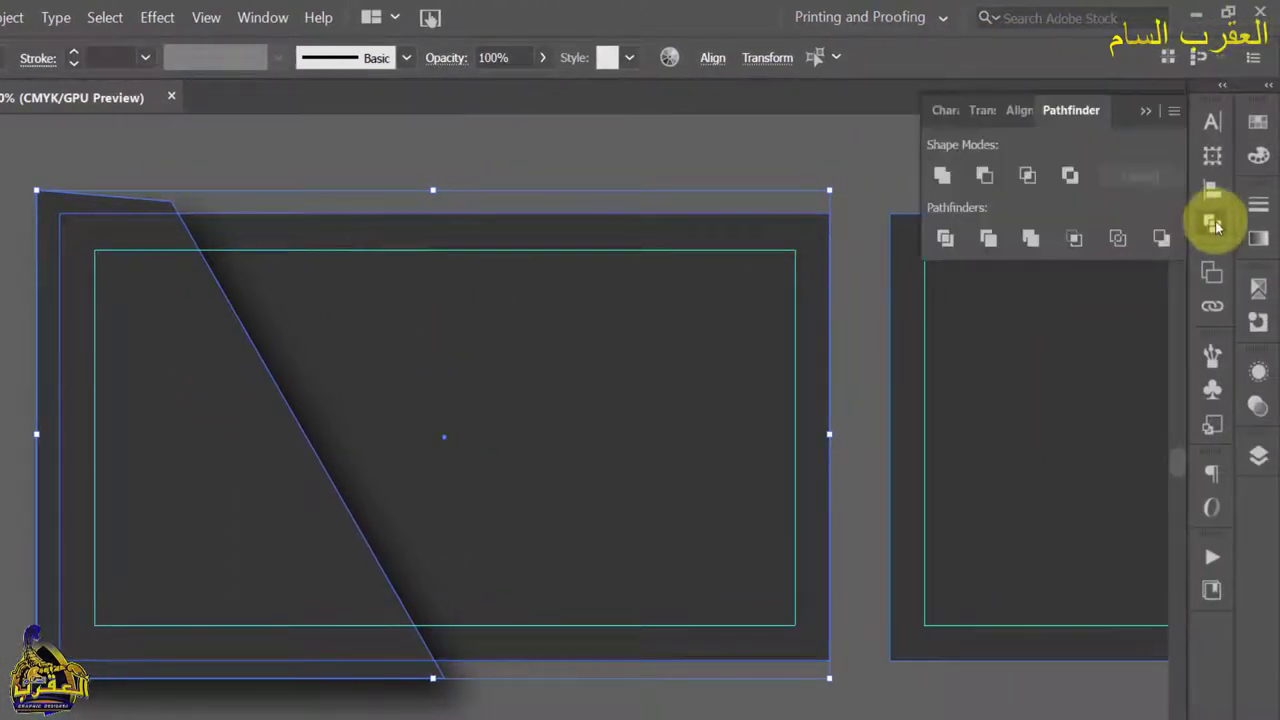
pyautogui.click(1026, 176)
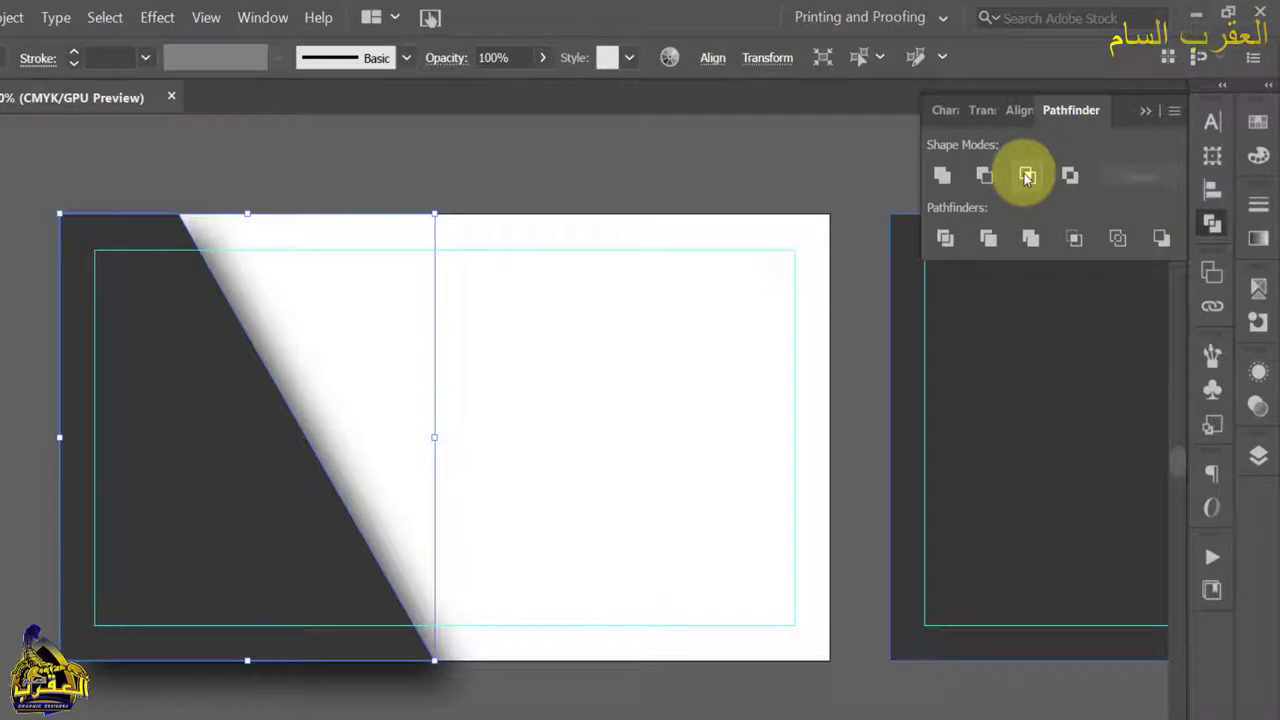
pyautogui.click(1146, 112)
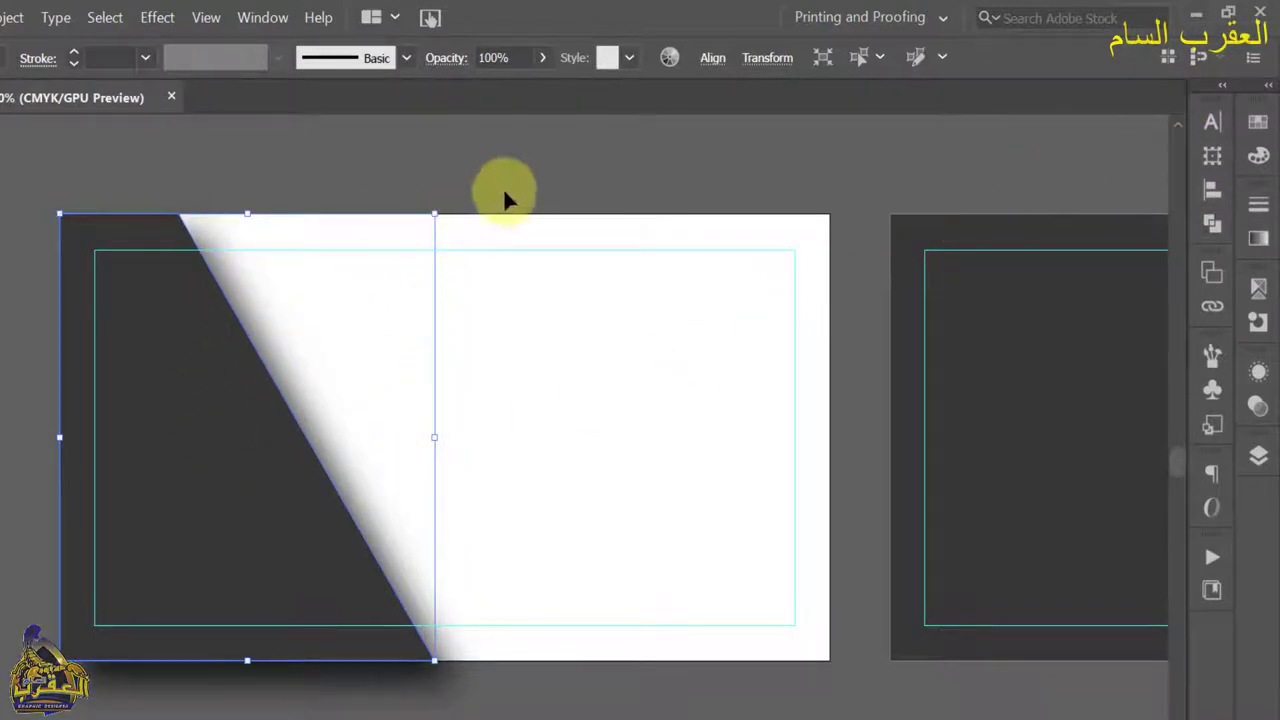
pyautogui.click(565, 318)
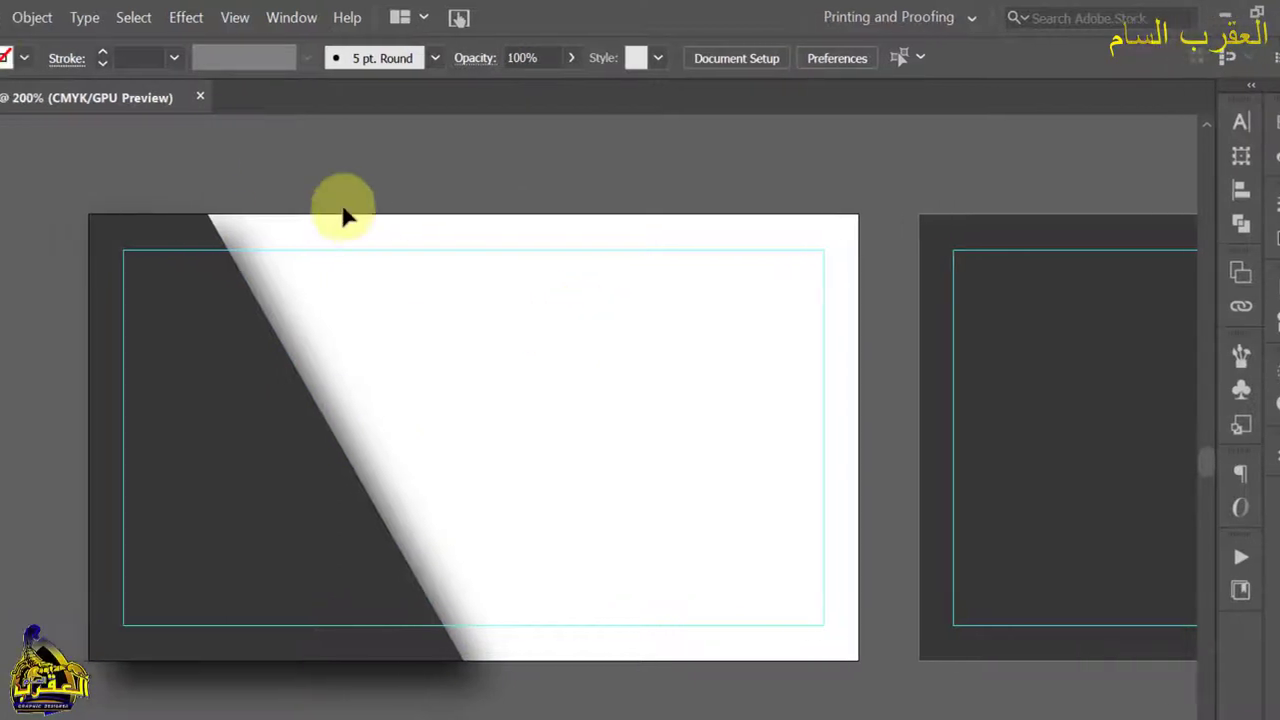
pyautogui.click(152, 17)
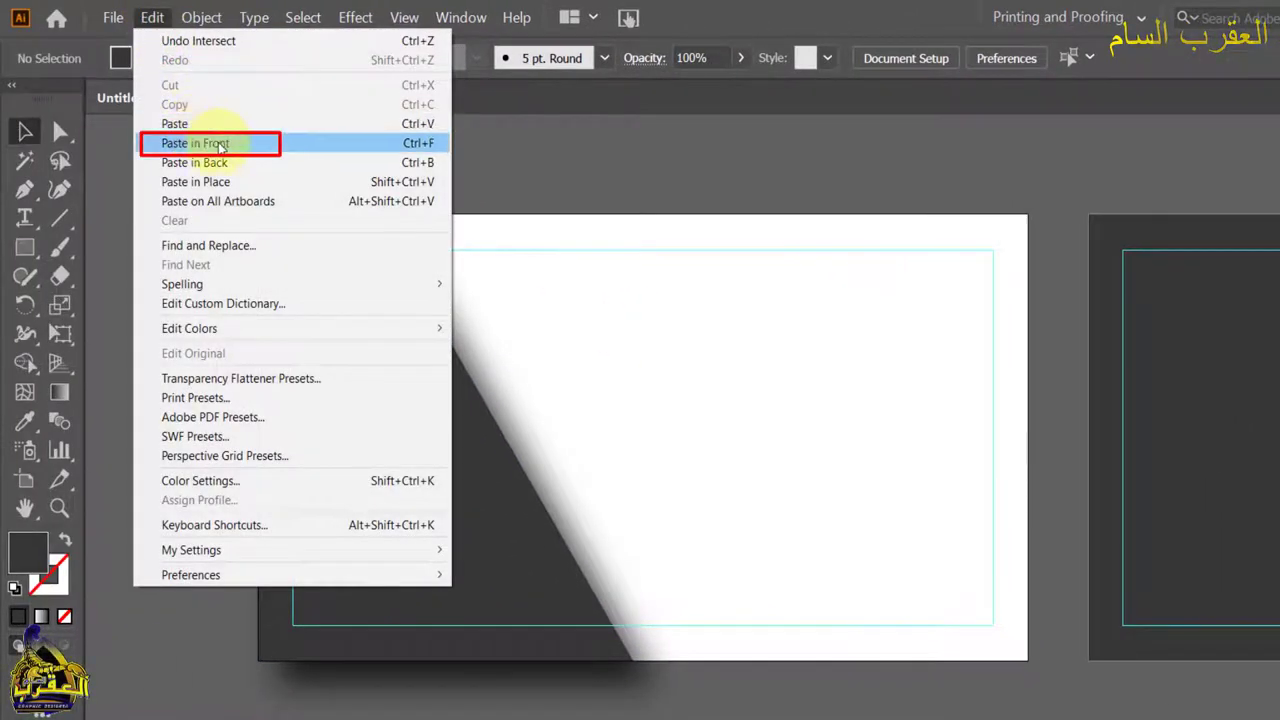
# Paste the card rectangle in front and send it behind the slanted shape
pyautogui.click(205, 143)
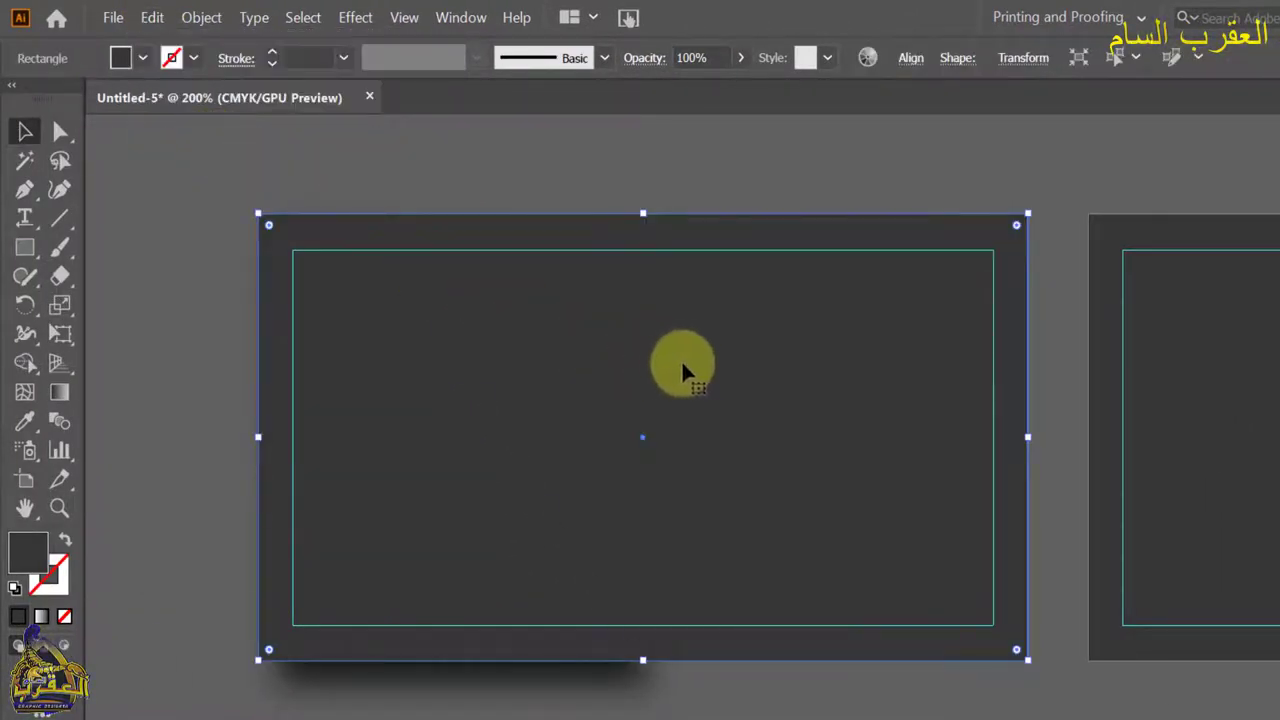
pyautogui.rightClick(760, 345)
pyautogui.moveTo(828, 526)
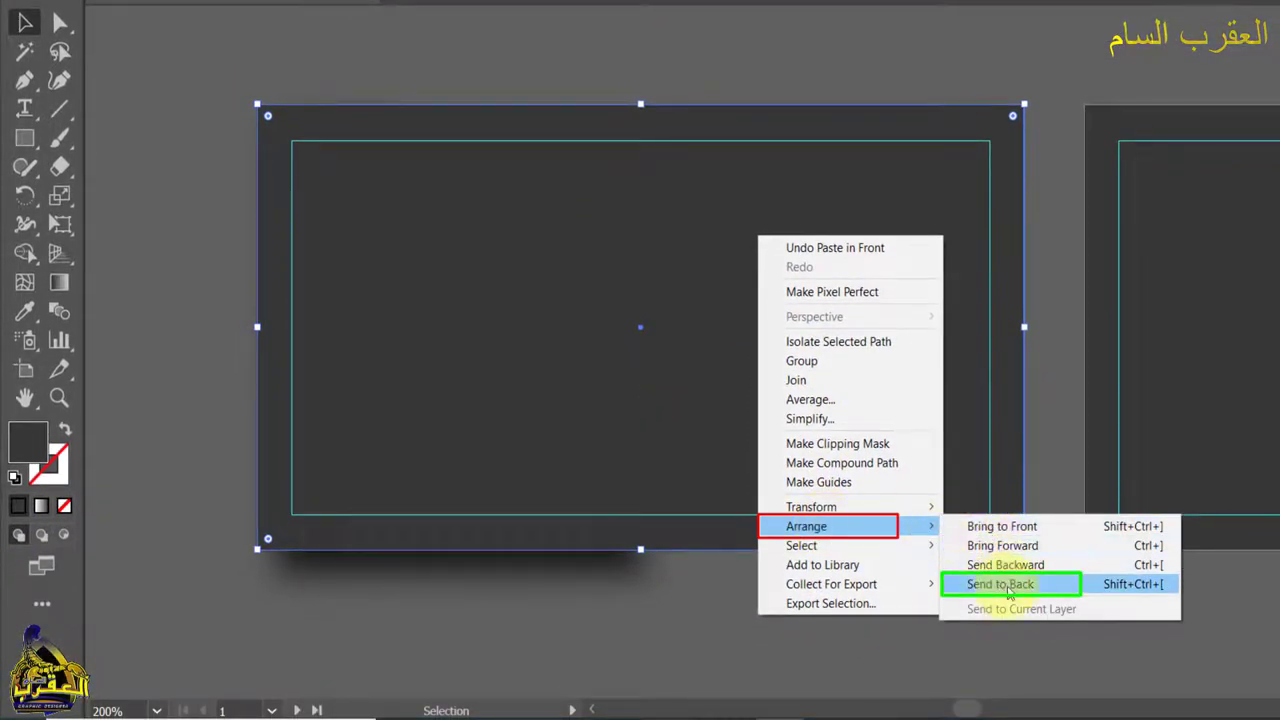
pyautogui.click(1009, 592)
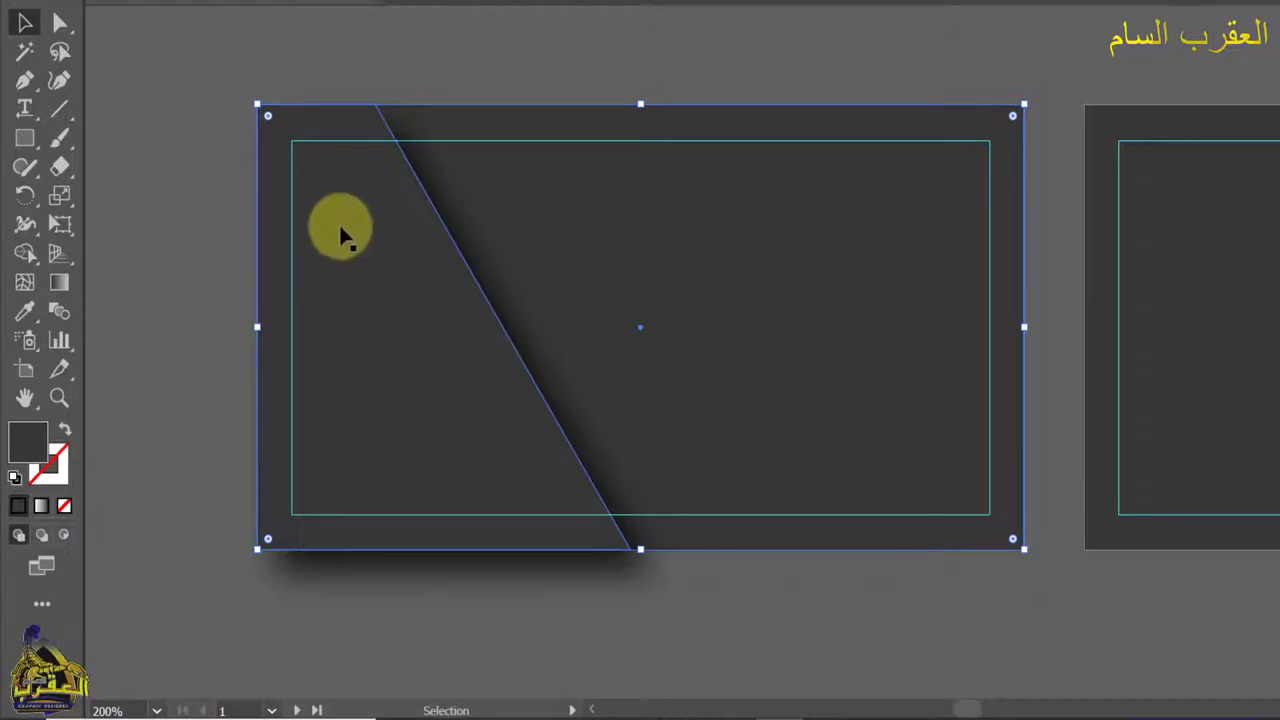
# Copy the shadowed slanted shape and paste a duplicate shifted to the right
pyautogui.click(382, 308)
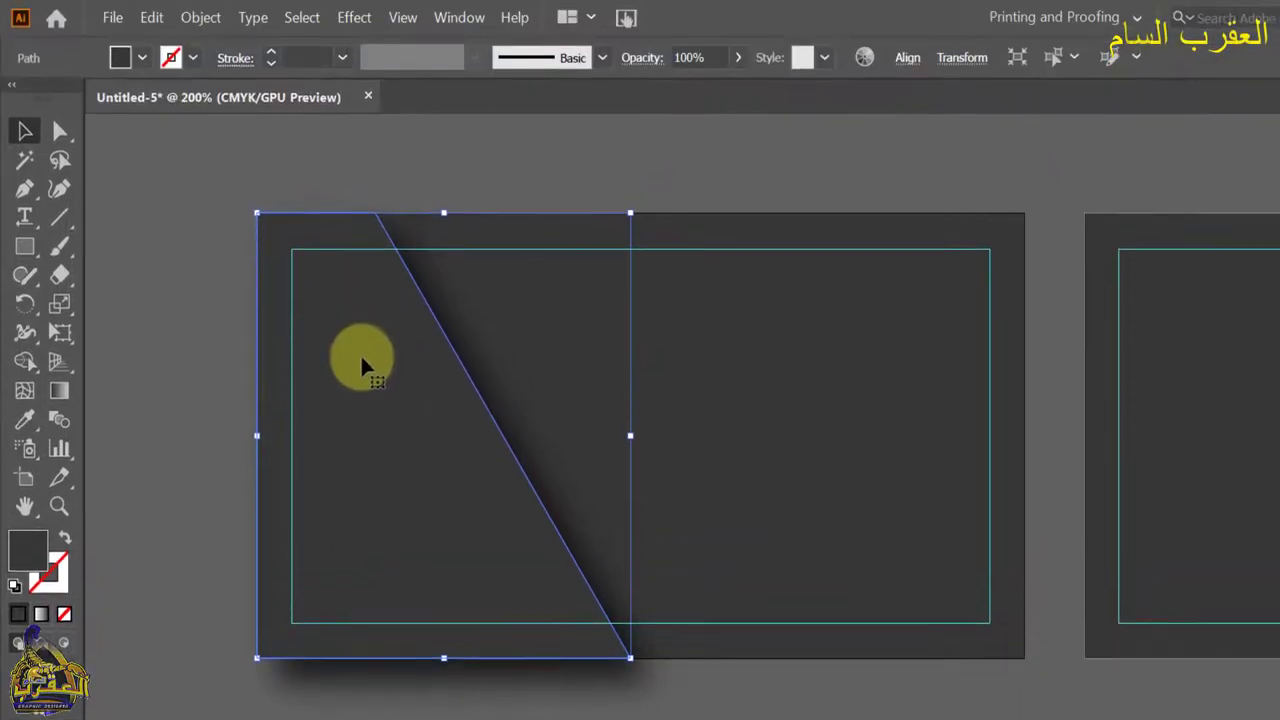
pyautogui.click(152, 17)
pyautogui.click(176, 98)
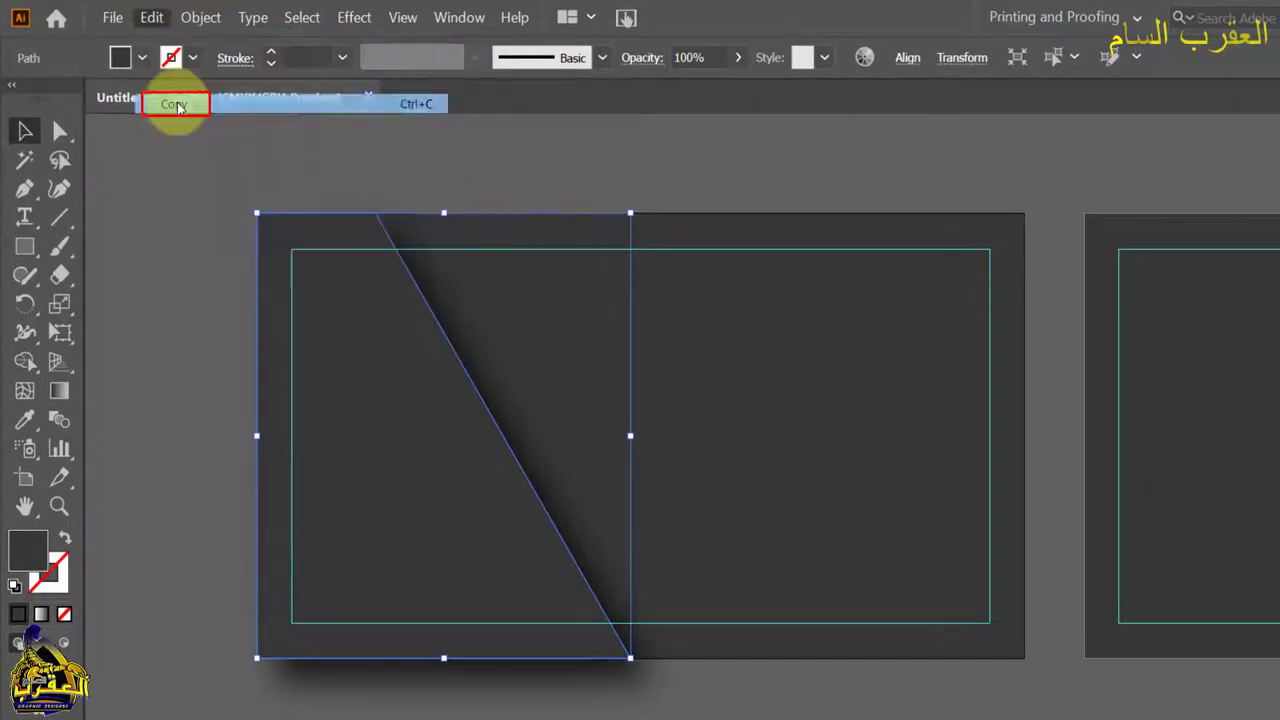
pyautogui.click(152, 17)
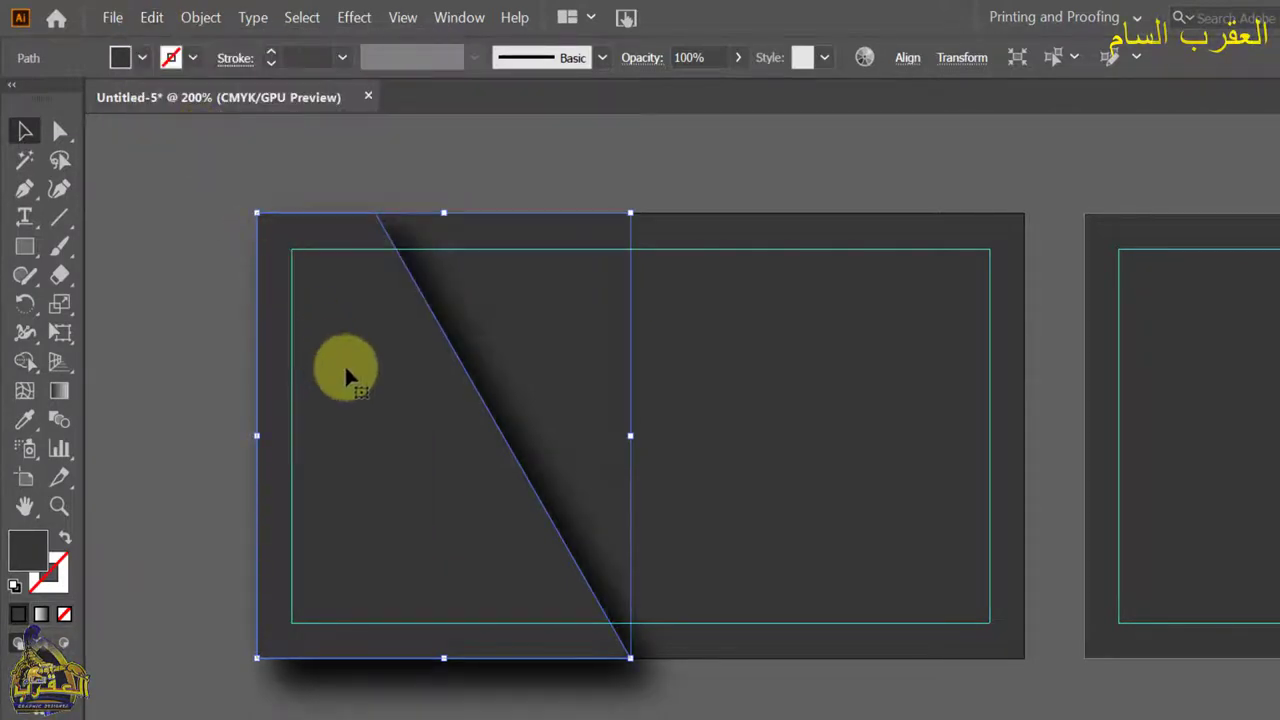
pyautogui.moveTo(391, 419); pyautogui.dragTo(458, 447)
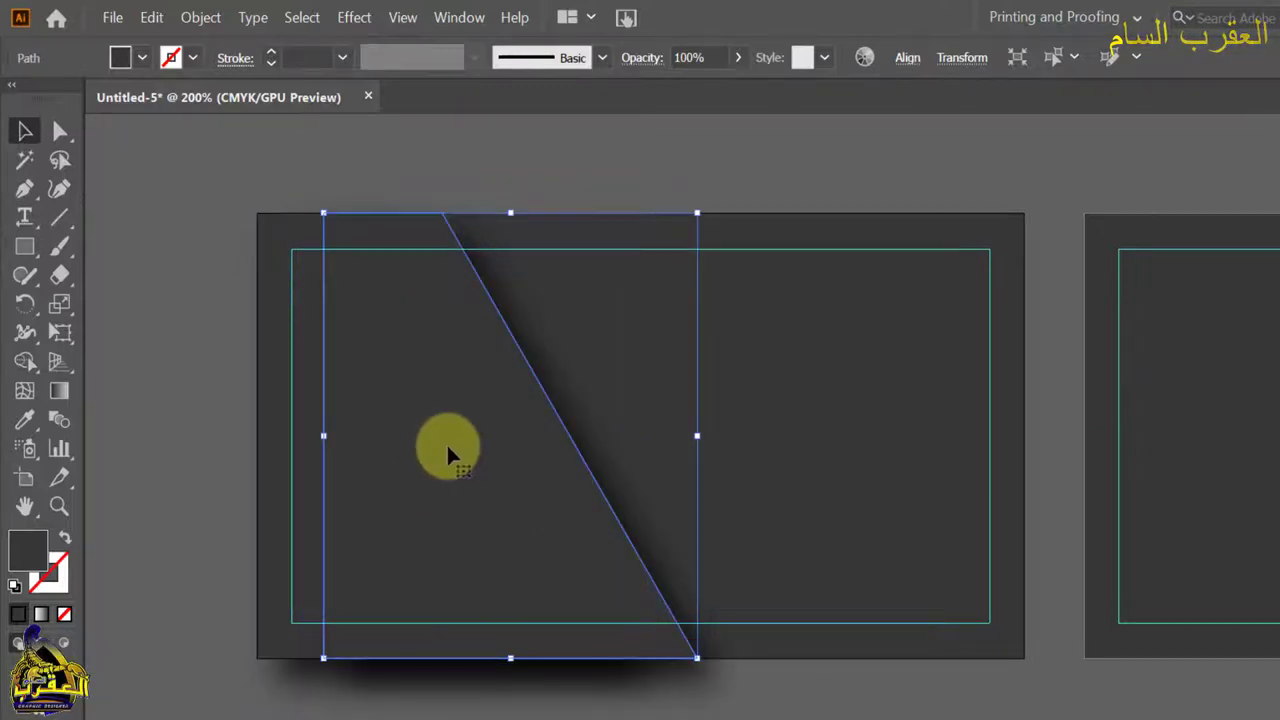
# Undo the last move and bring the diagonal shape to the front
pyautogui.hotkey('ctrl', 'z')
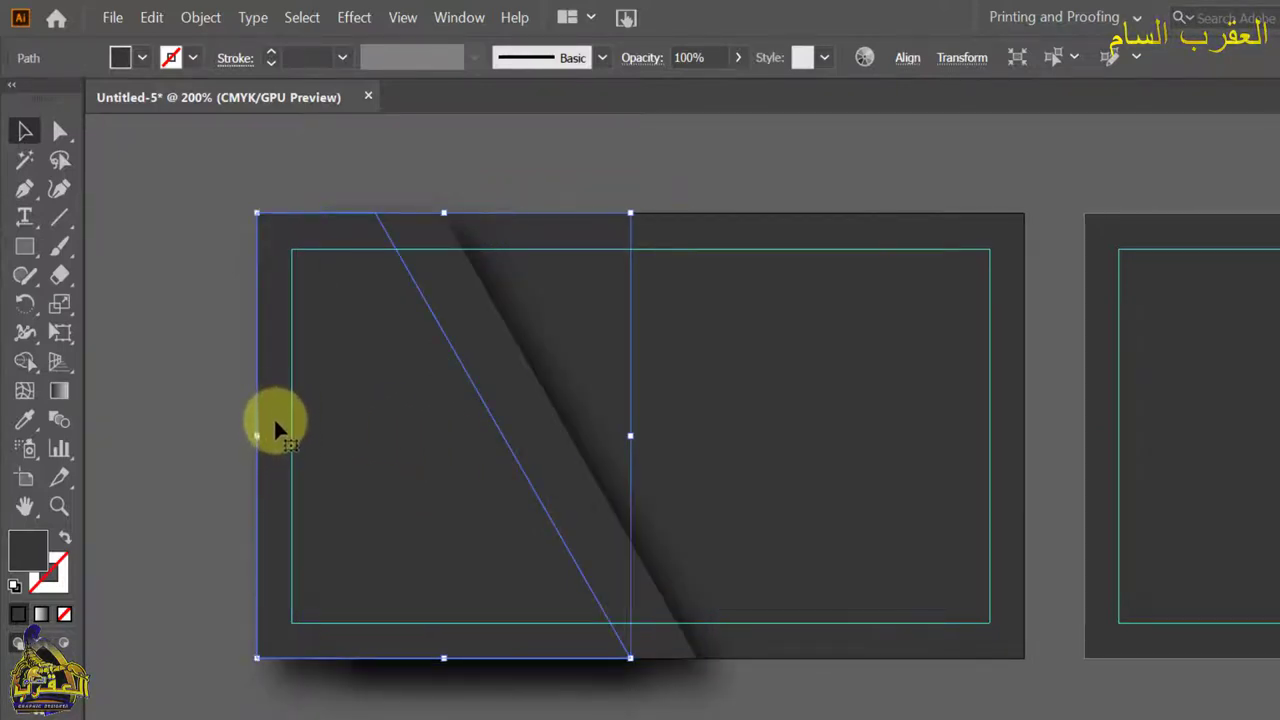
pyautogui.rightClick(275, 421)
pyautogui.moveTo(324, 601)
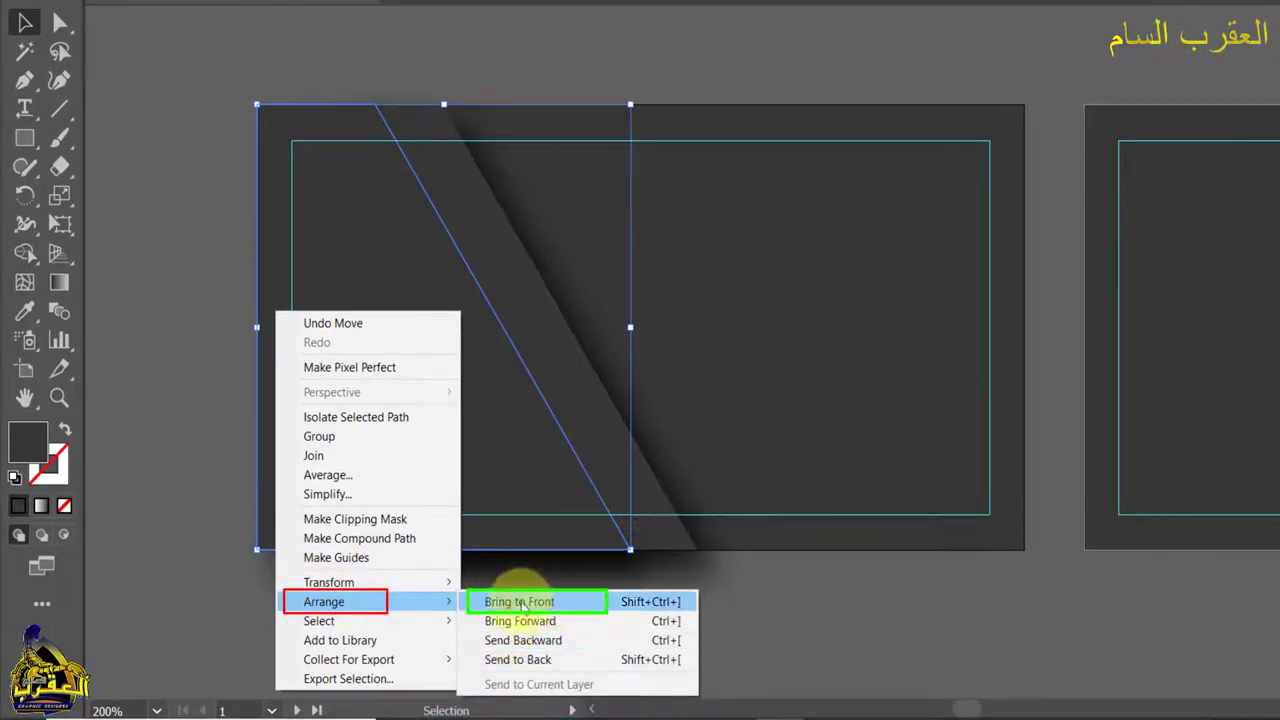
pyautogui.click(527, 604)
pyautogui.click(203, 198)
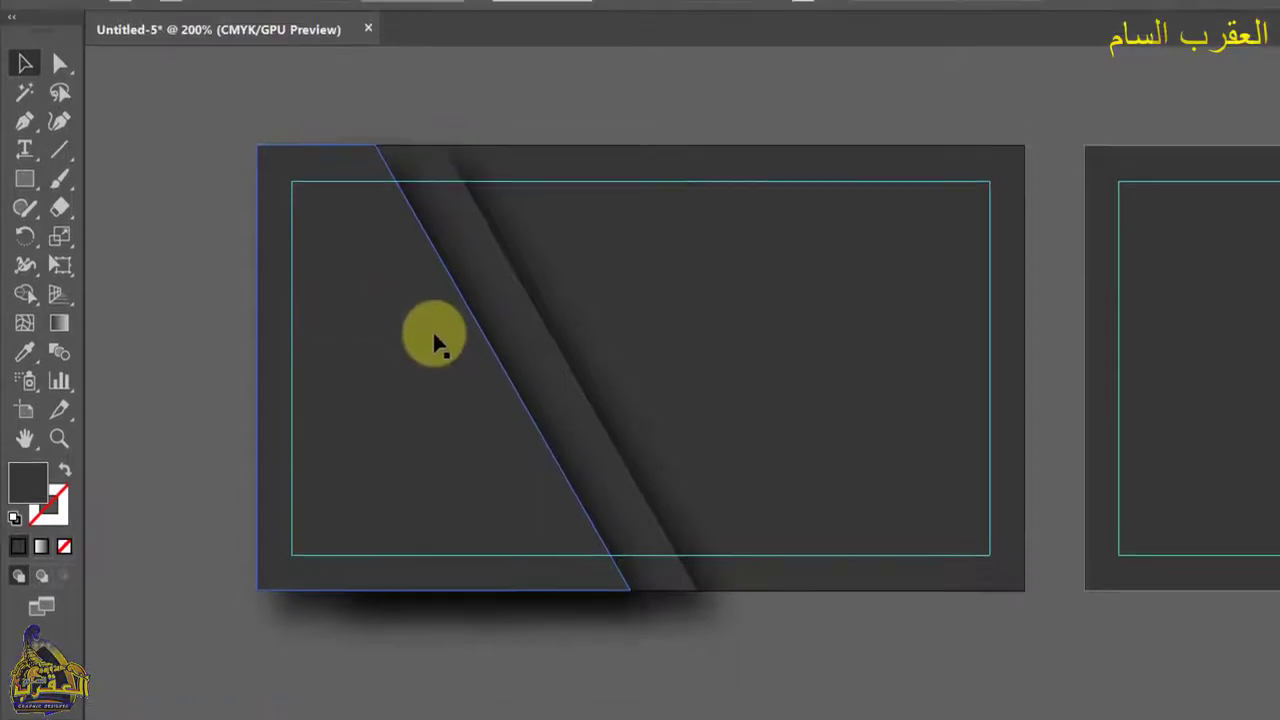
pyautogui.click(47, 248)
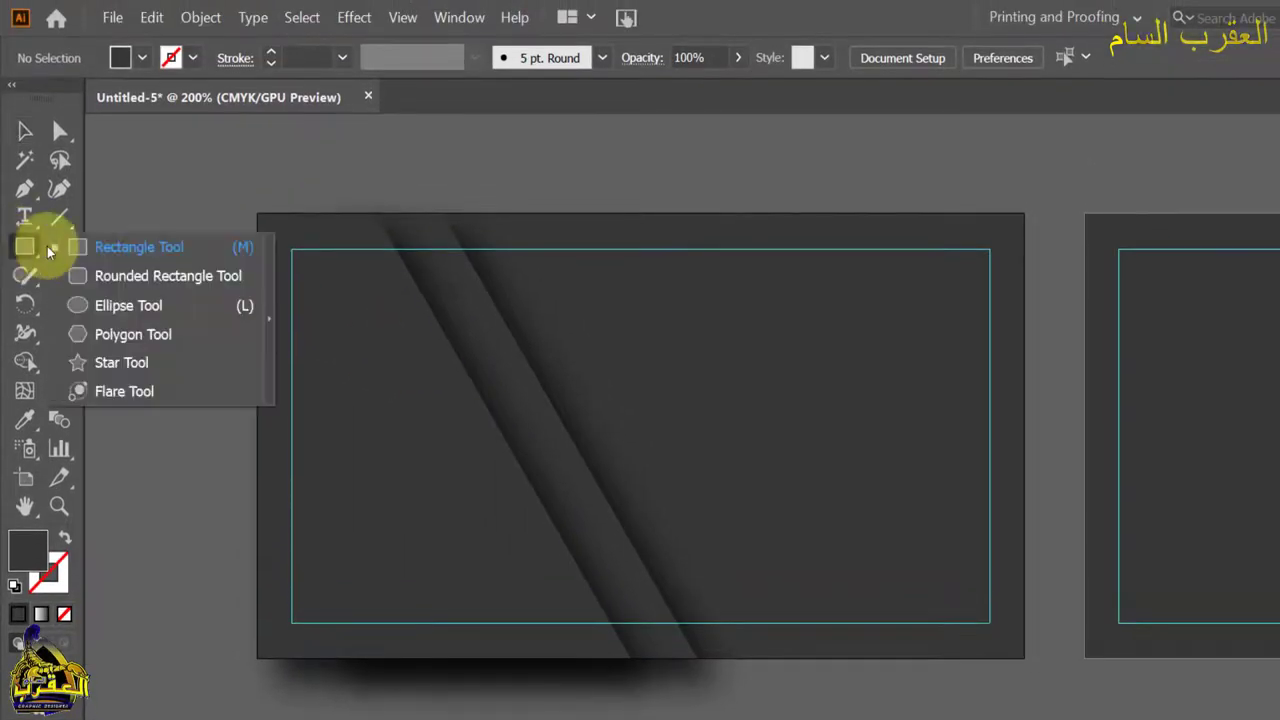
# Draw a rectangle from the card's left edge and fill it CMYK Cyan
pyautogui.click(108, 247)
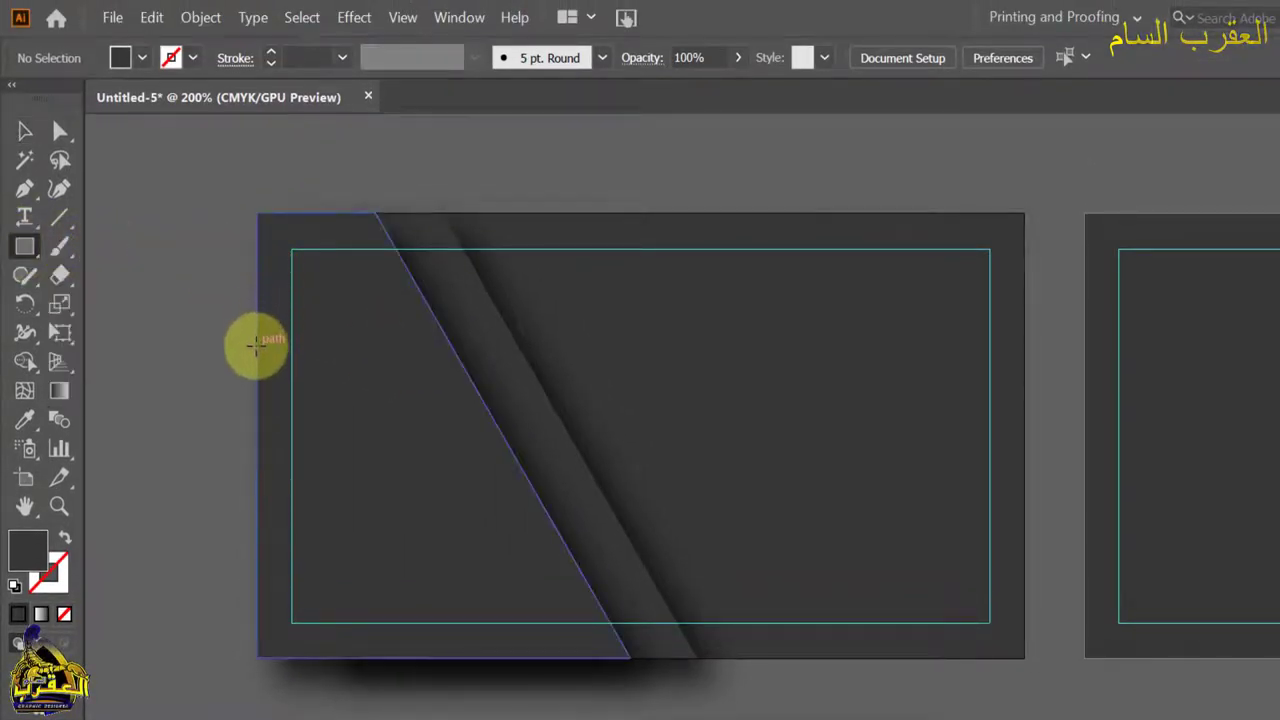
pyautogui.moveTo(256, 346)
pyautogui.mouseDown()
pyautogui.moveTo(502, 455)
pyautogui.moveTo(481, 455)
pyautogui.mouseUp()
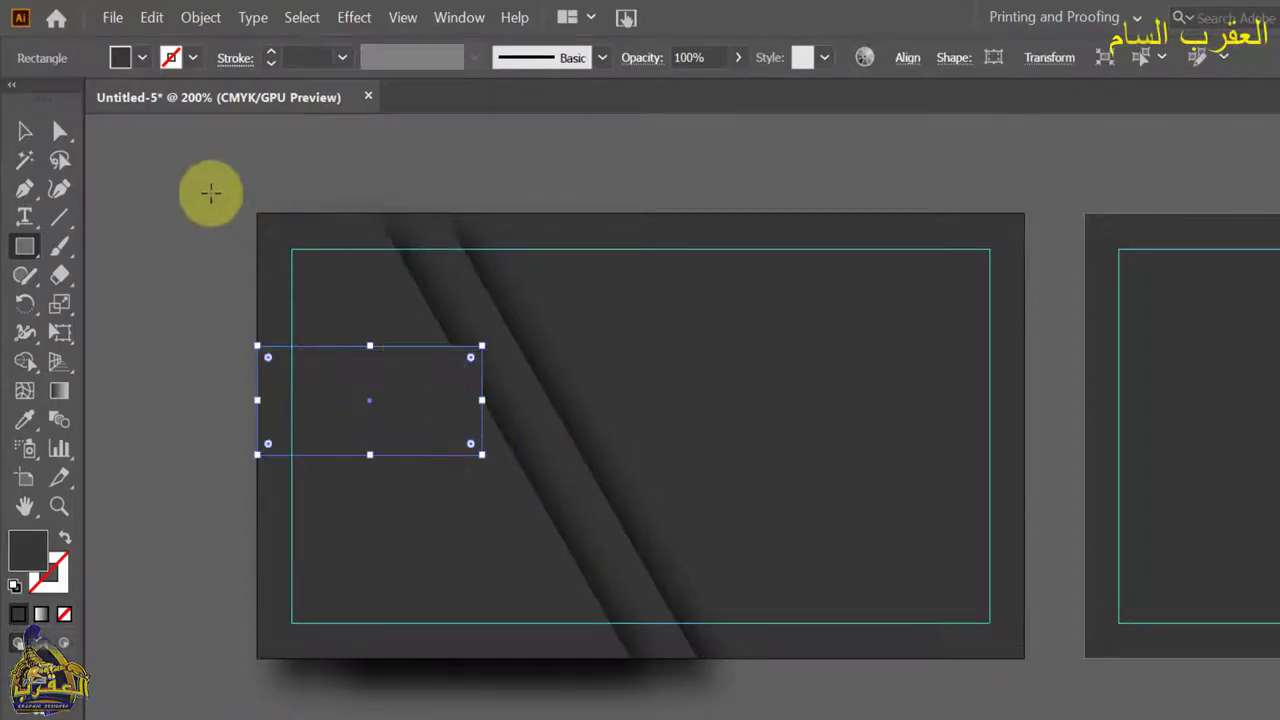
pyautogui.click(142, 58)
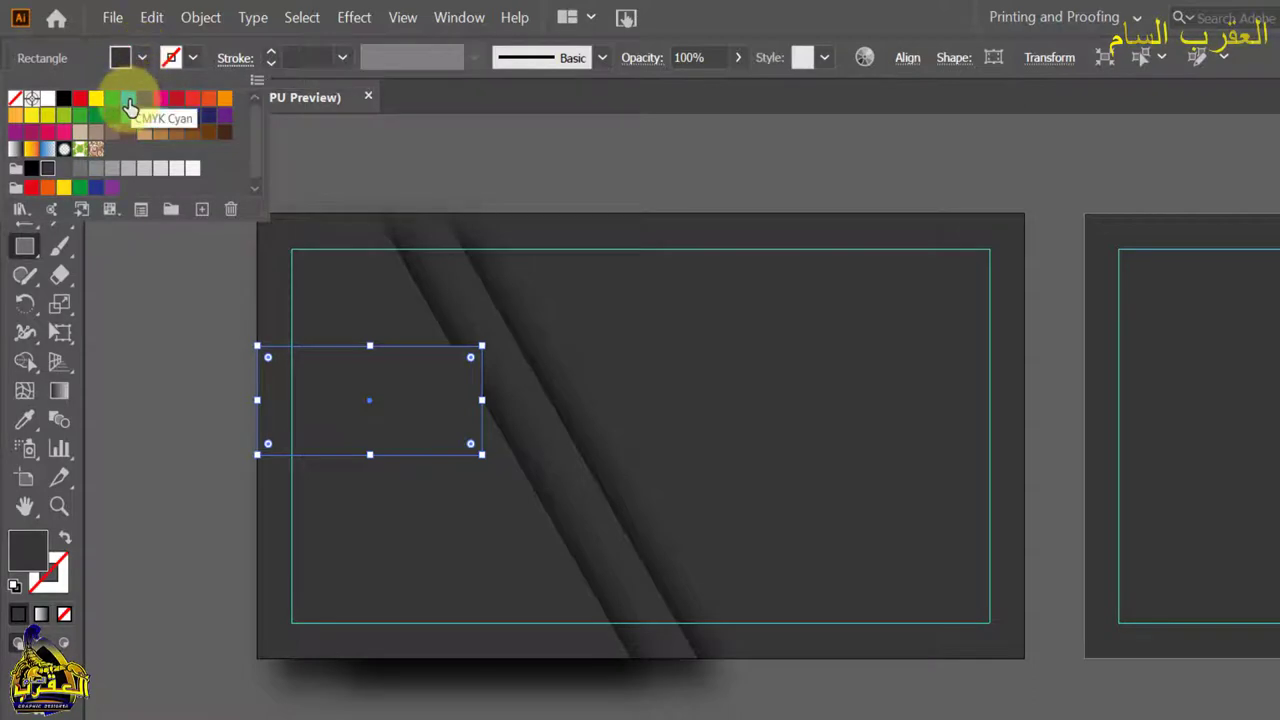
pyautogui.click(128, 101)
pyautogui.click(120, 57)
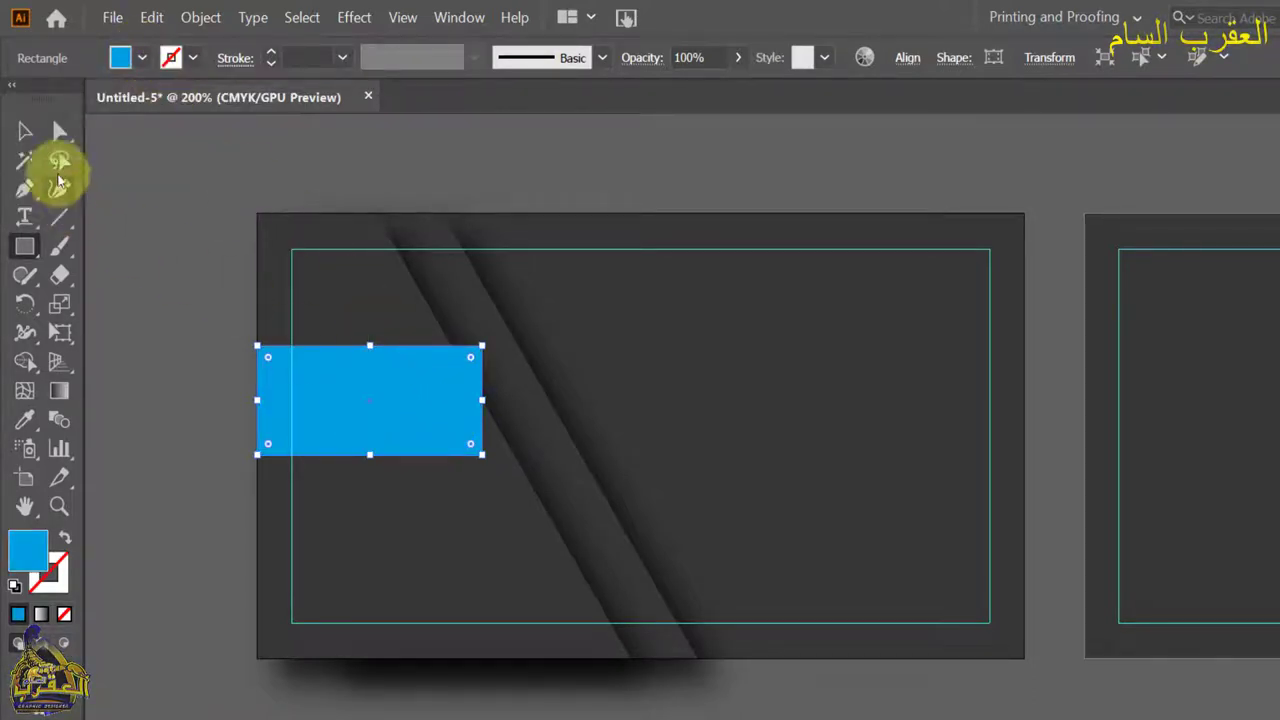
# Drag the banner's bottom-right anchor rightward to slant its end
pyautogui.click(25, 130)
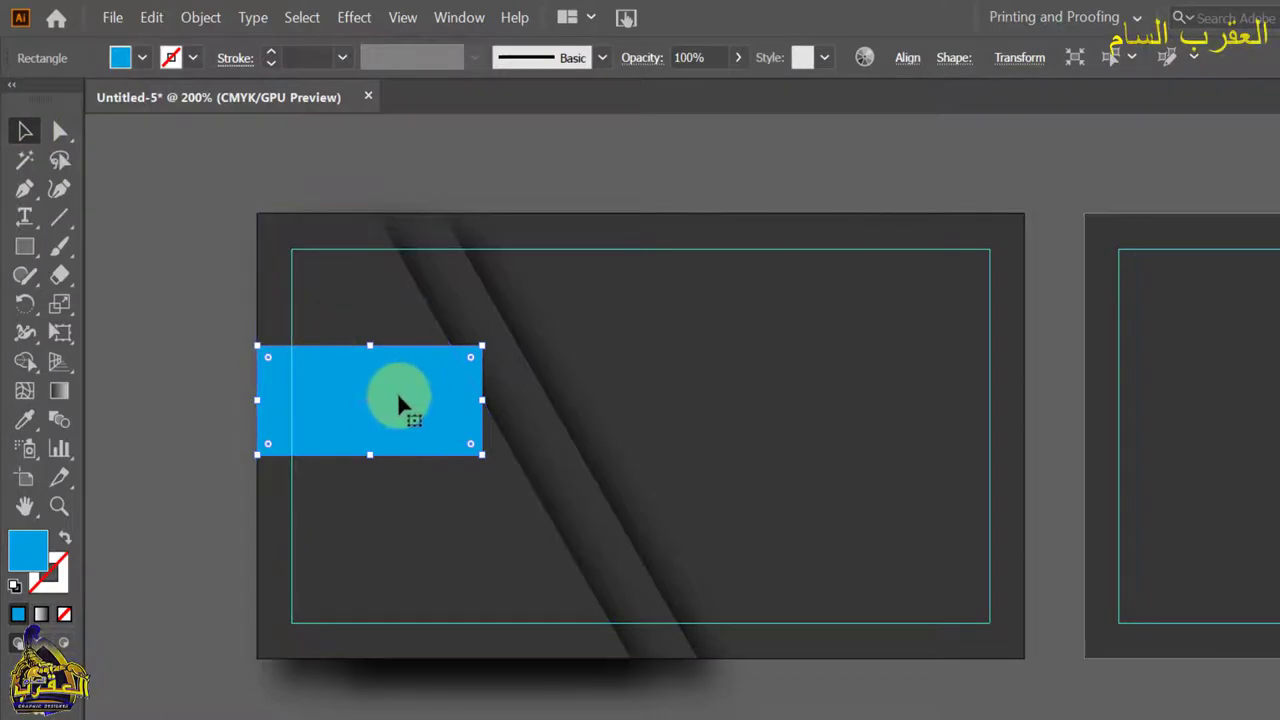
pyautogui.click(57, 131)
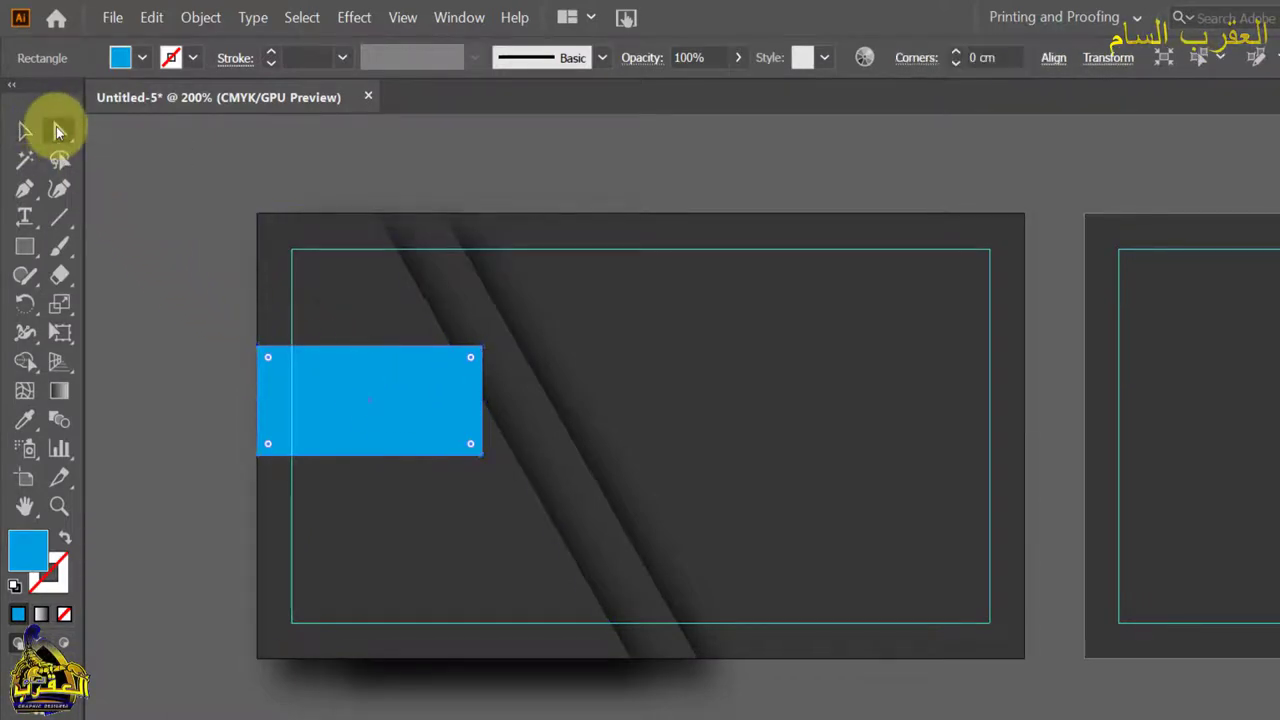
pyautogui.click(181, 134)
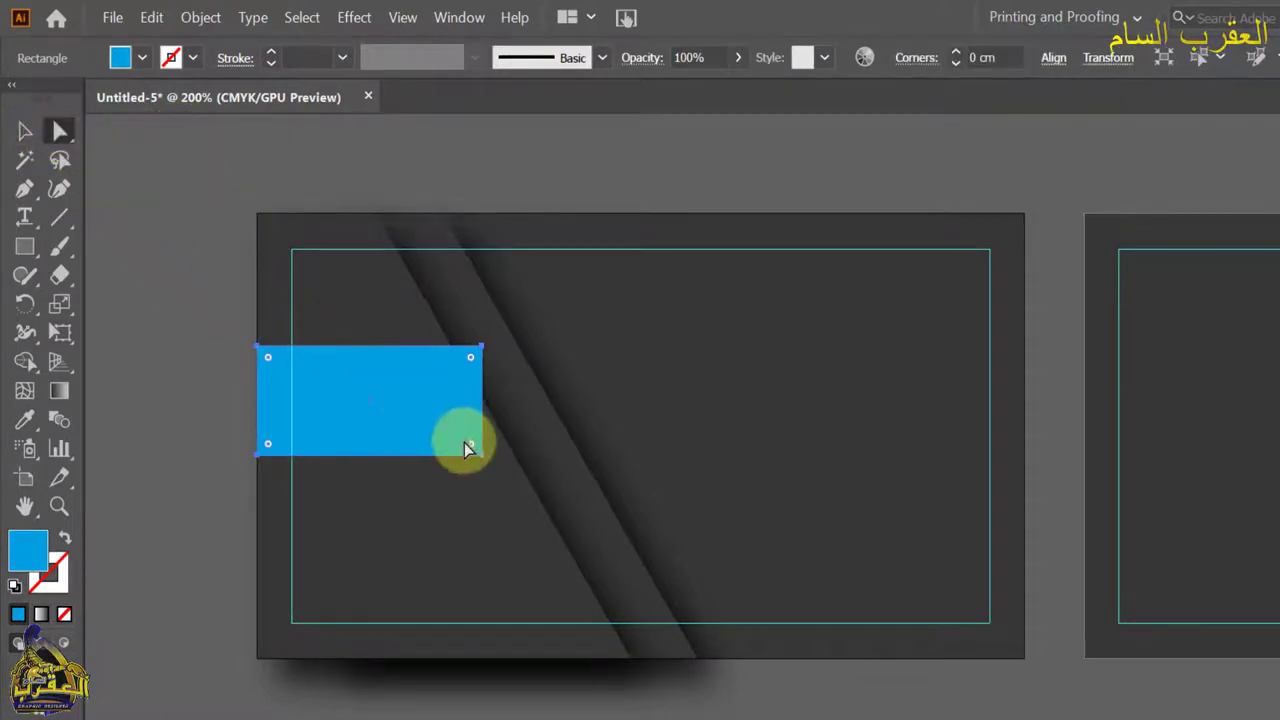
pyautogui.moveTo(482, 456); pyautogui.dragTo(507, 455)
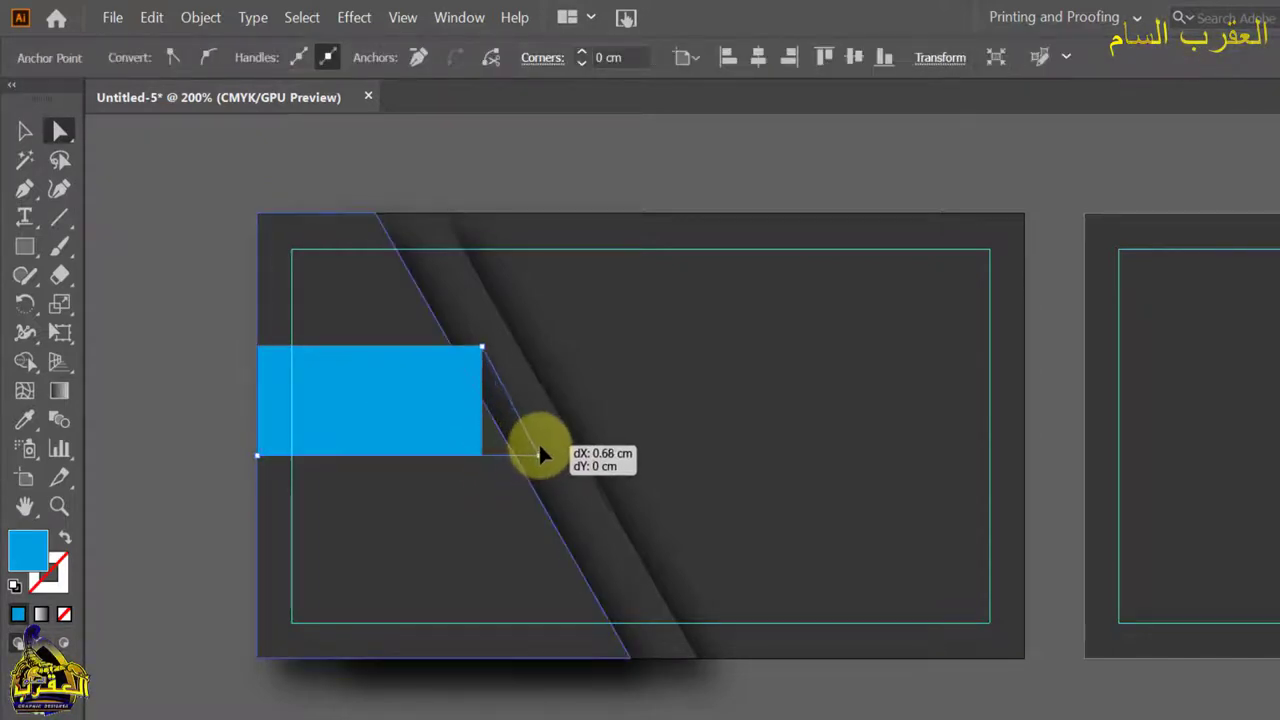
pyautogui.moveTo(508, 453); pyautogui.dragTo(552, 444)
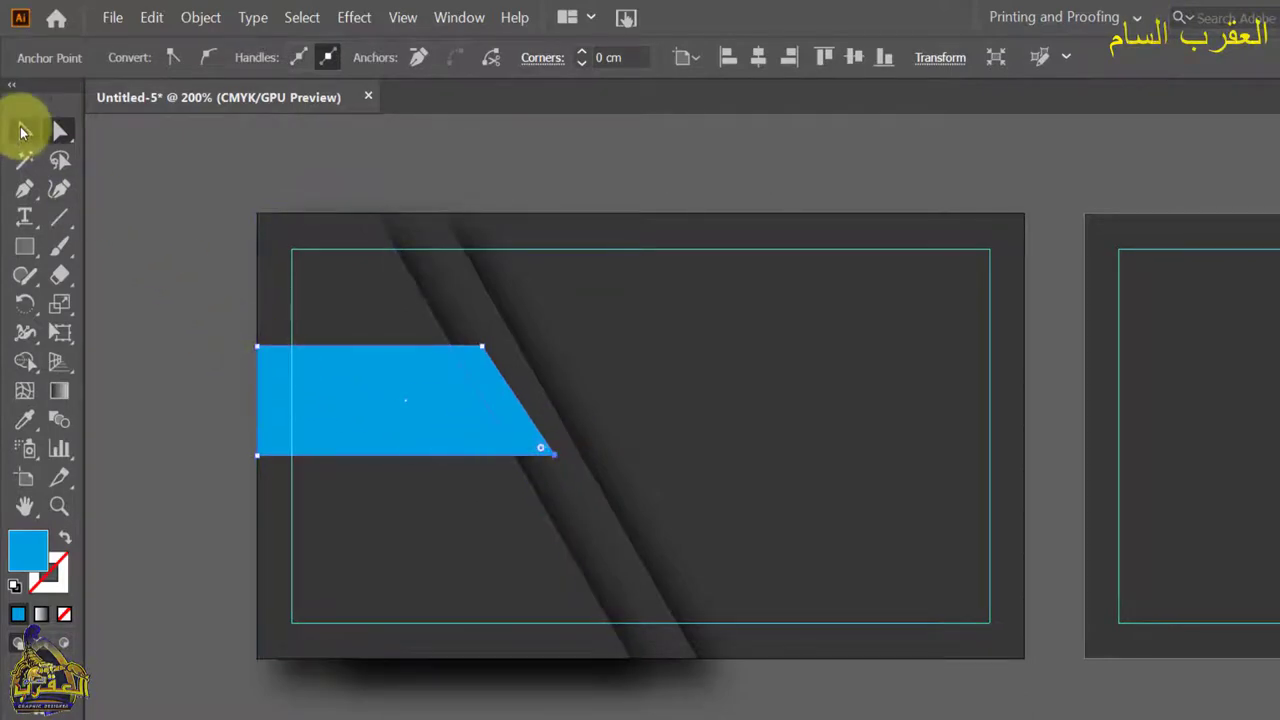
pyautogui.click(200, 326)
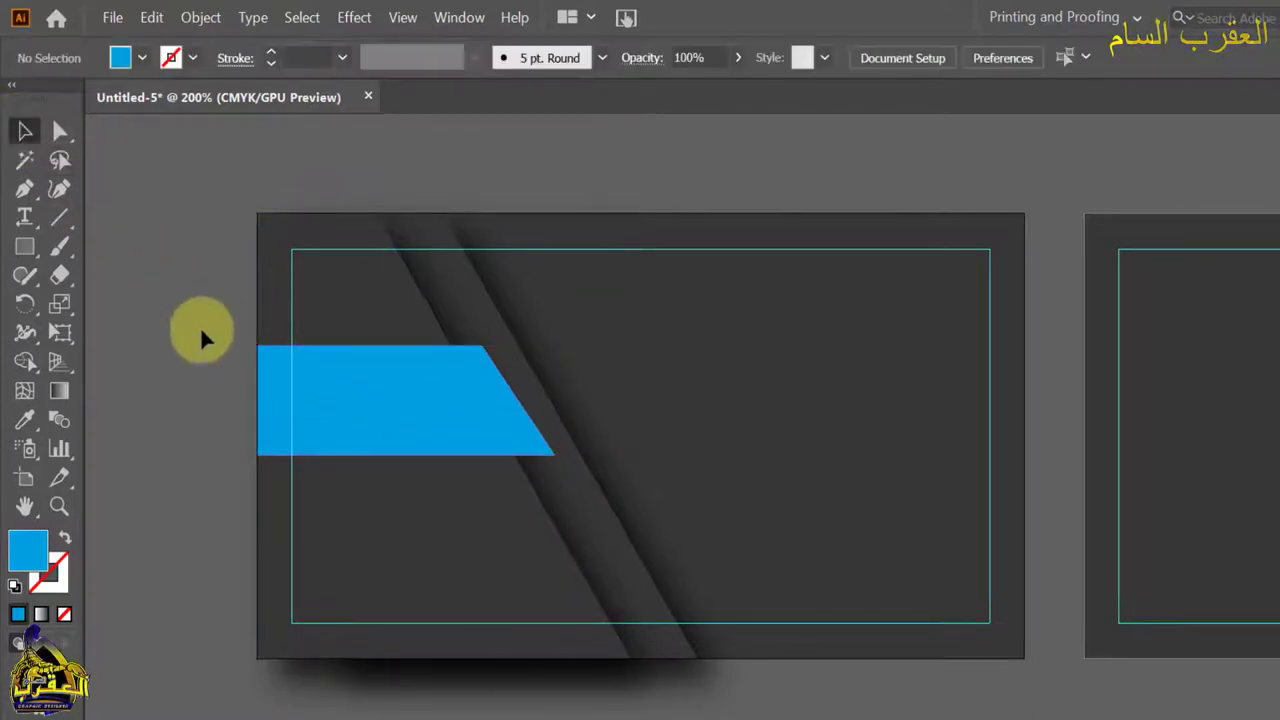
# Draw a small triangle with the Pen tool below the banner's slanted end
pyautogui.click(25, 189)
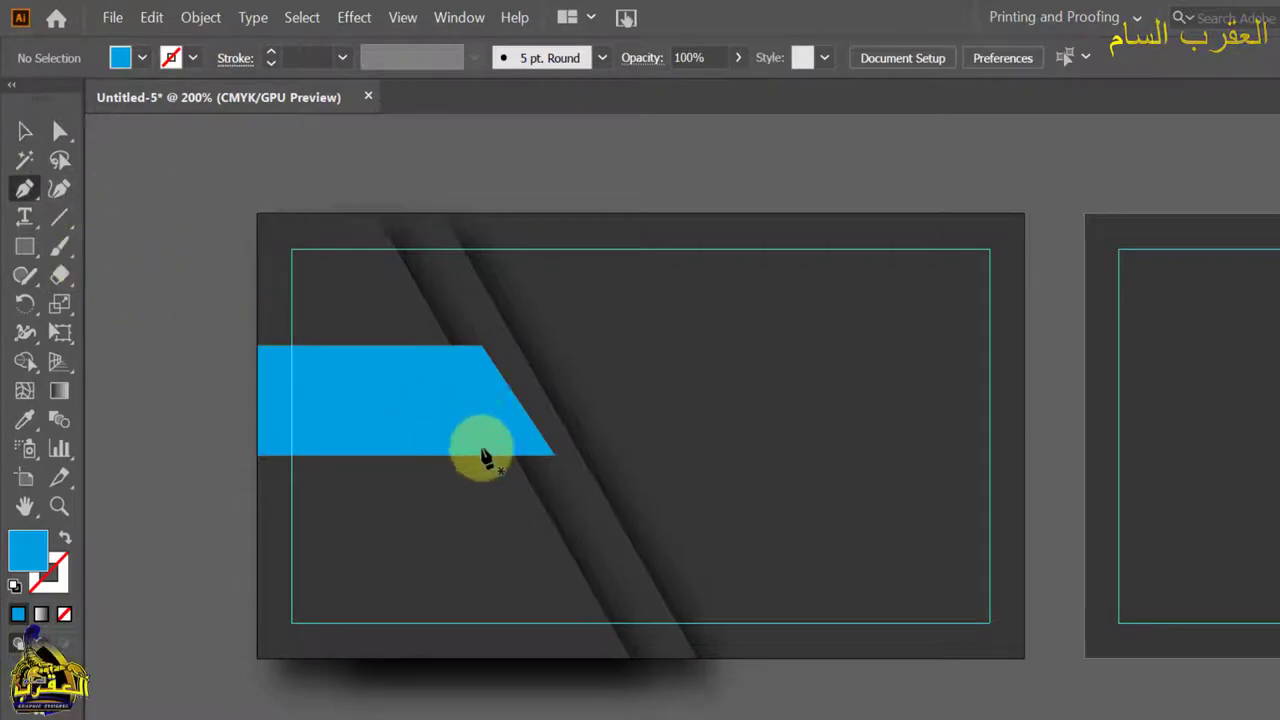
pyautogui.click(555, 457)
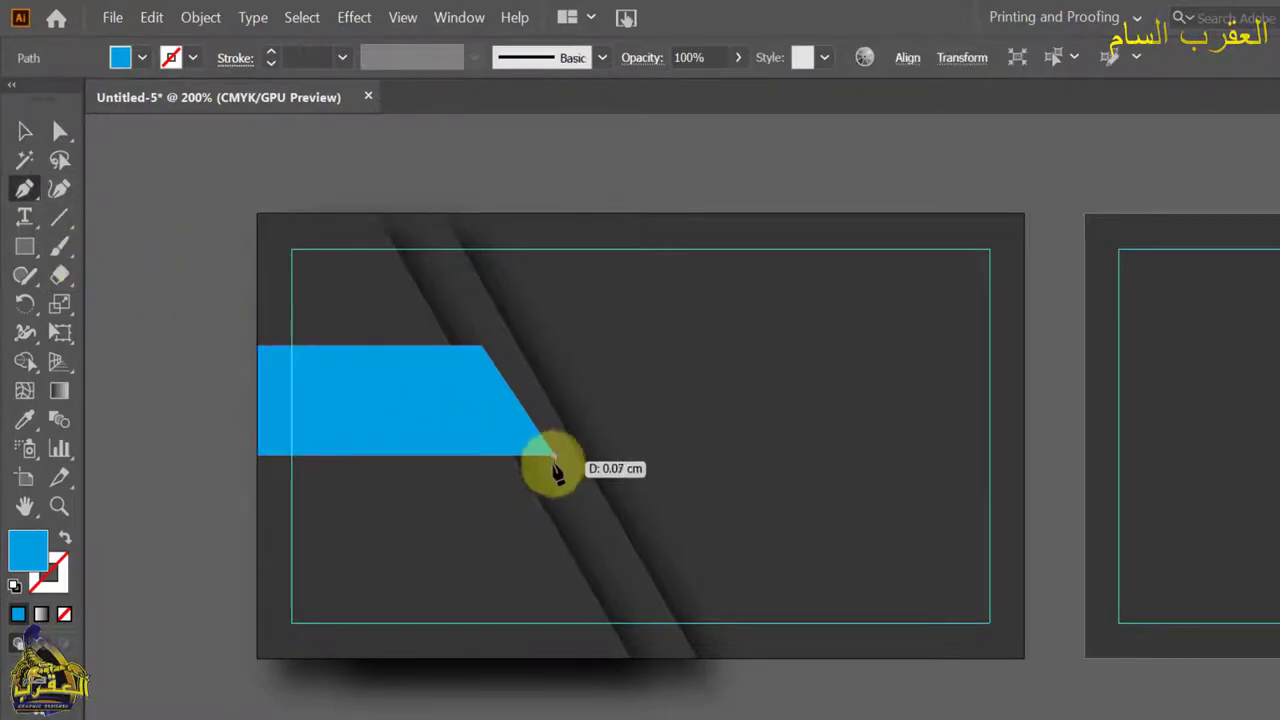
pyautogui.click(553, 520)
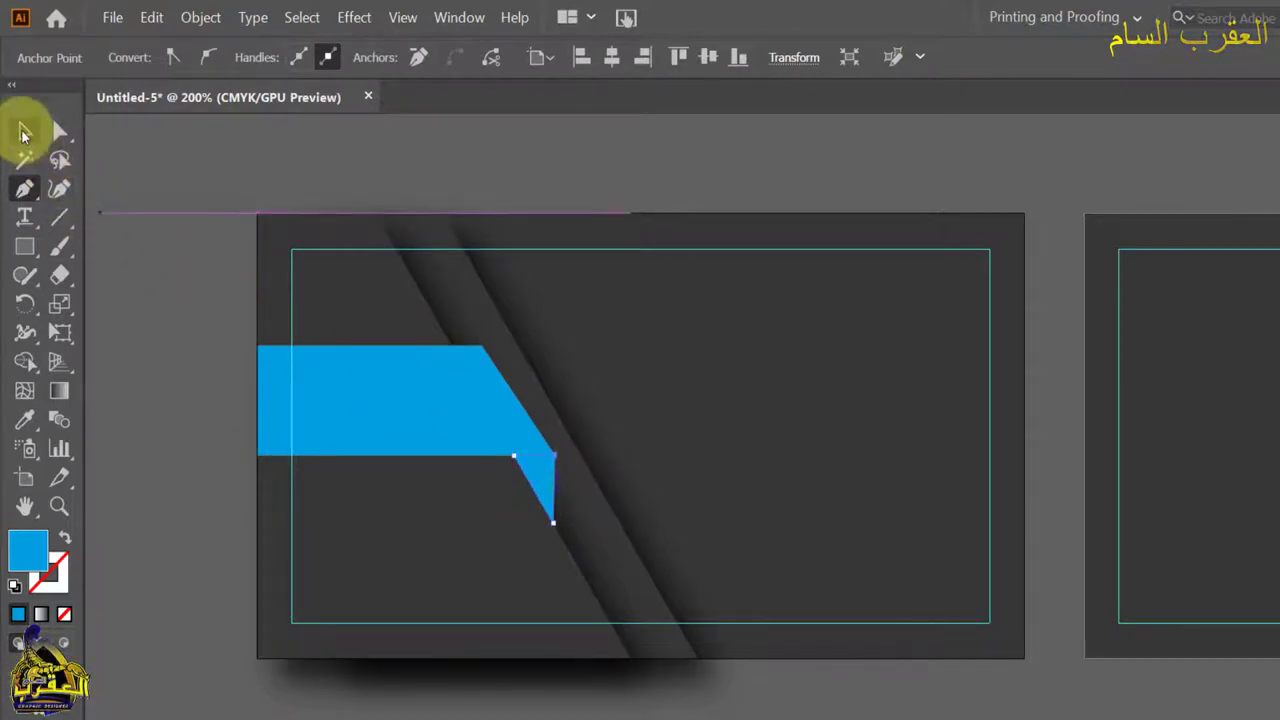
# Darken the triangle's blue fill in the Color panel
pyautogui.click(25, 131)
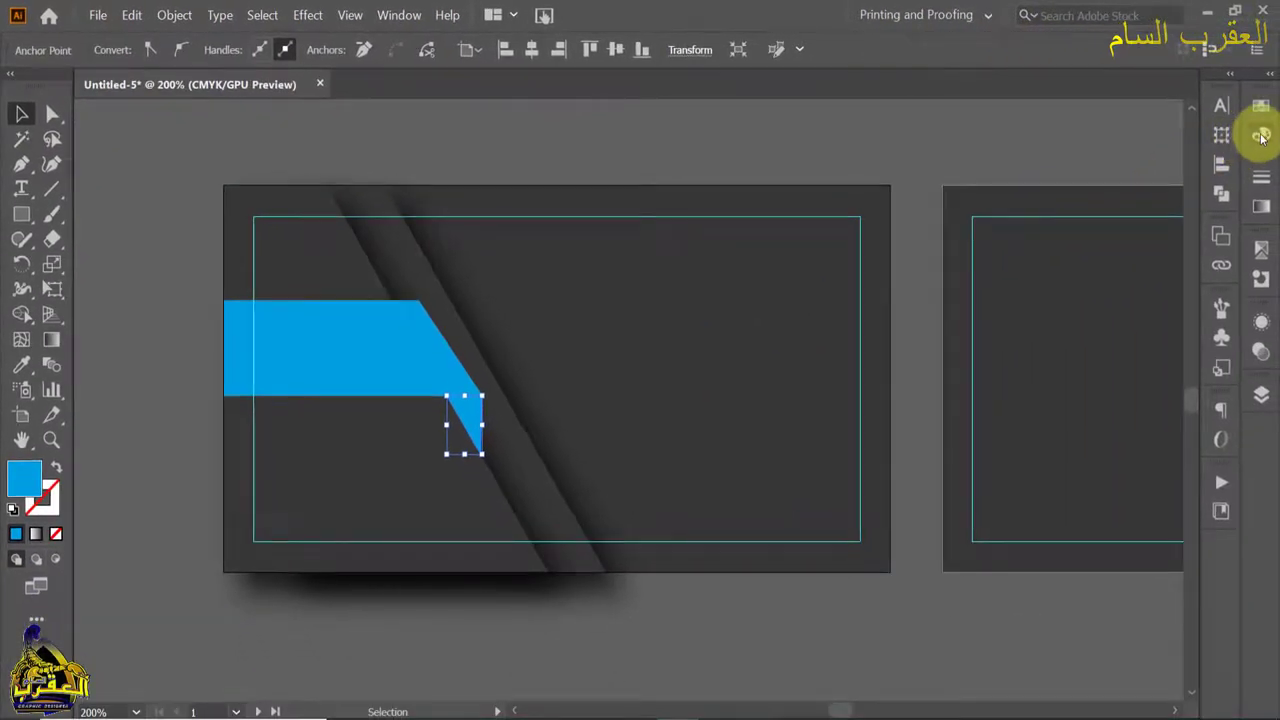
pyautogui.click(1261, 135)
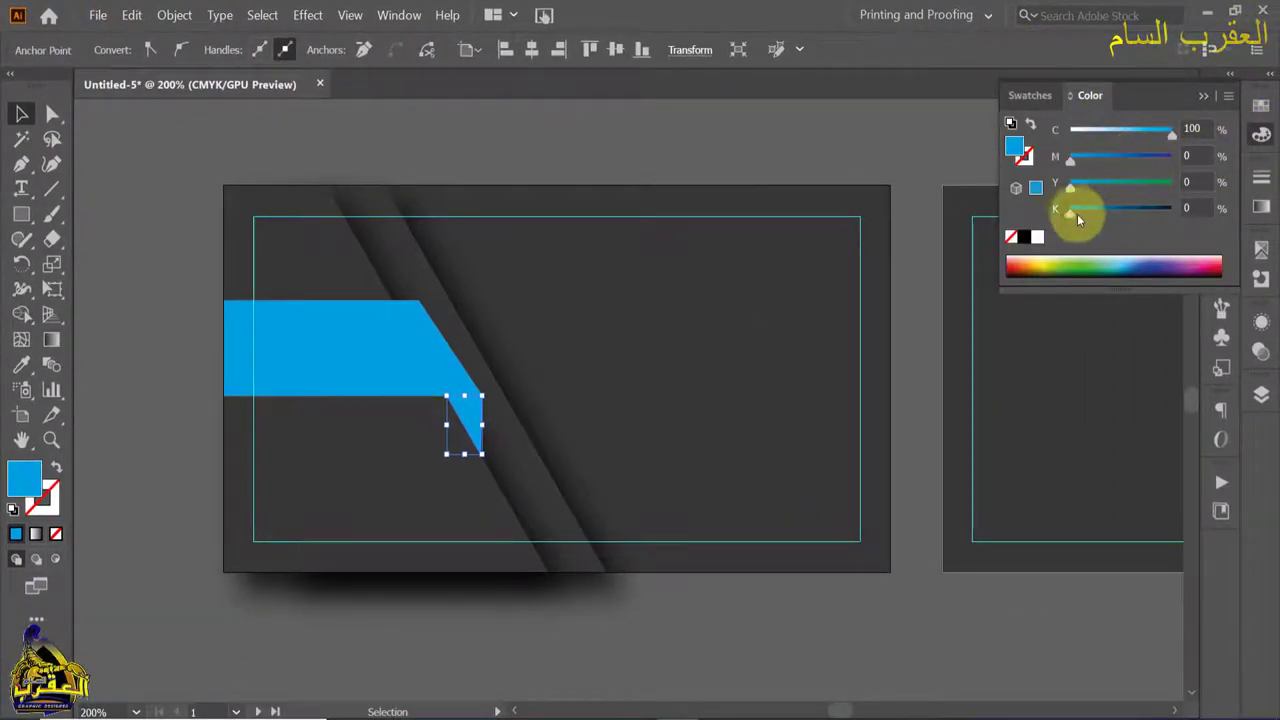
pyautogui.moveTo(1071, 215); pyautogui.dragTo(1117, 208)
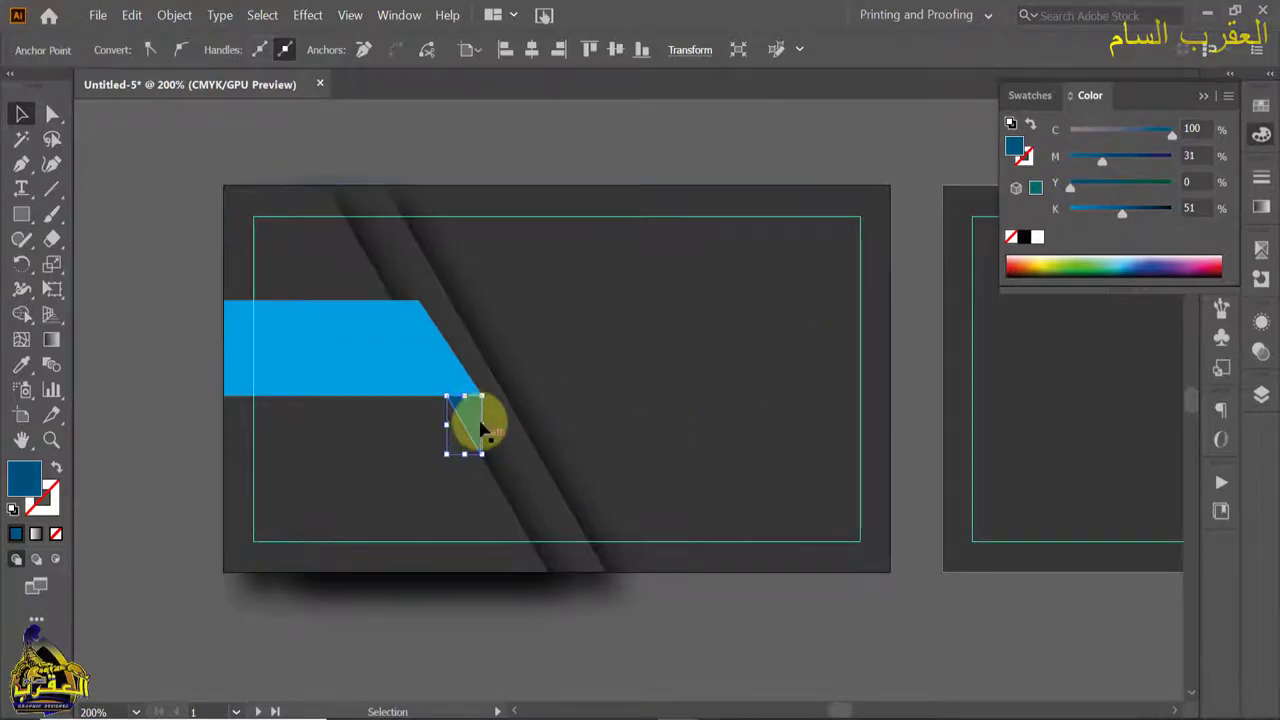
pyautogui.click(1202, 96)
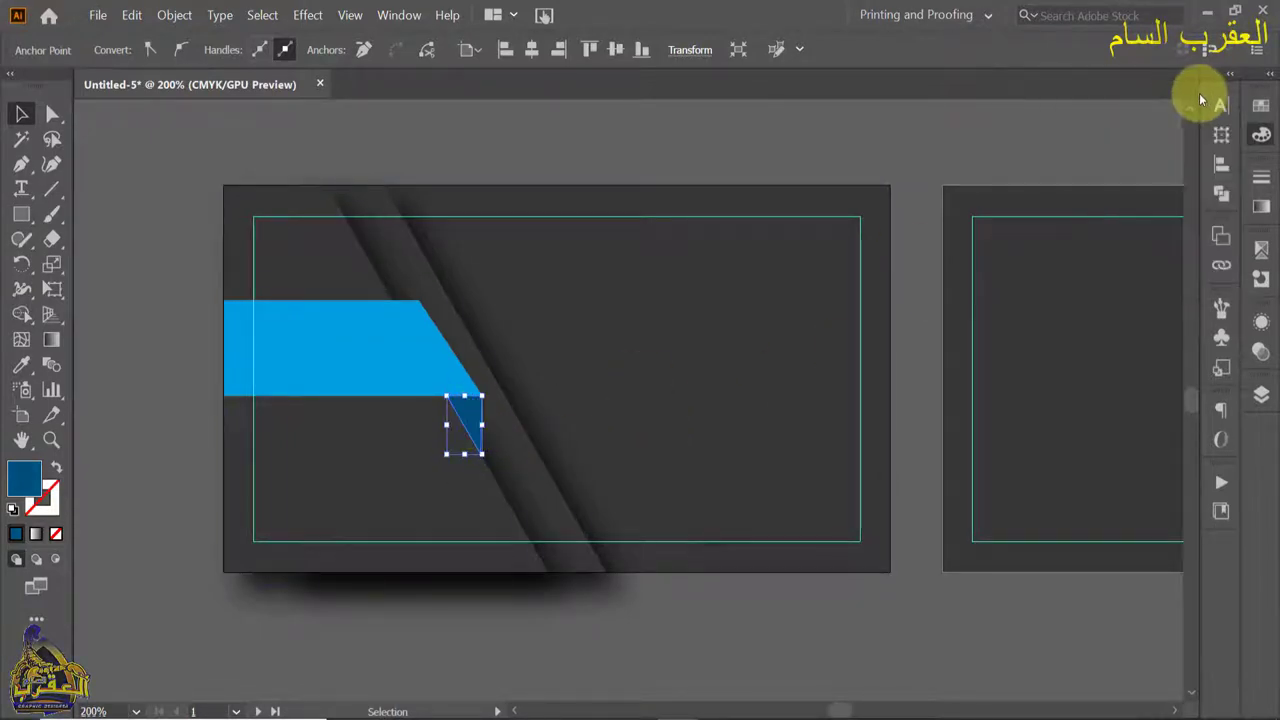
pyautogui.click(24, 110)
# Open icons-k.ai from File Explorer as a second Illustrator document
pyautogui.click(130, 178)
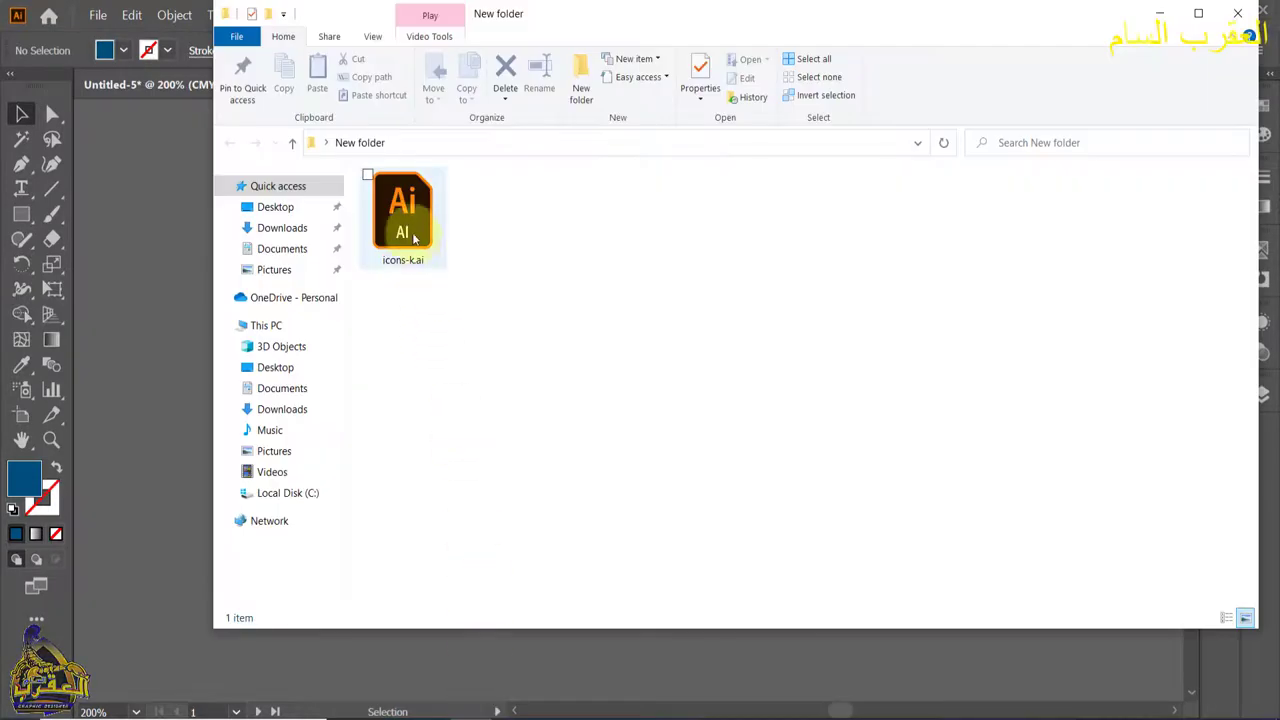
pyautogui.moveTo(586, 20)
pyautogui.mouseDown()
pyautogui.moveTo(624, 57)
pyautogui.moveTo(617, 200)
pyautogui.mouseUp()
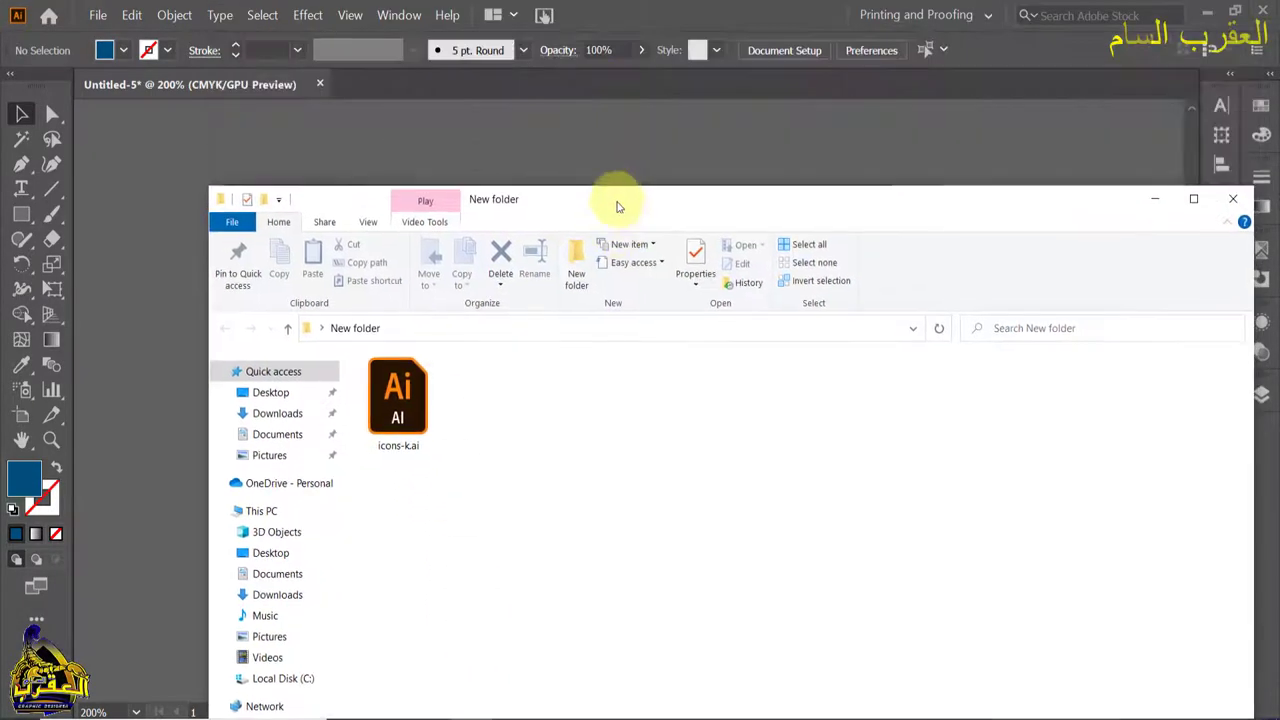
pyautogui.moveTo(400, 400); pyautogui.dragTo(514, 83)
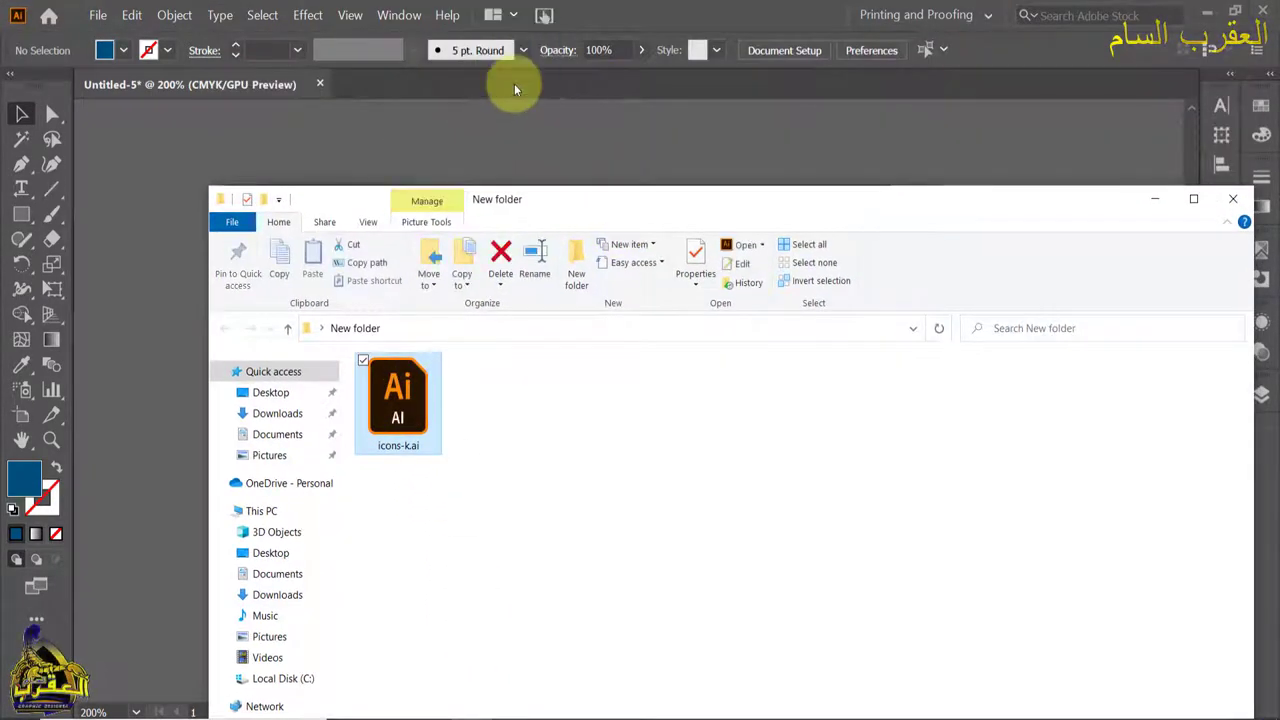
pyautogui.click(1158, 201)
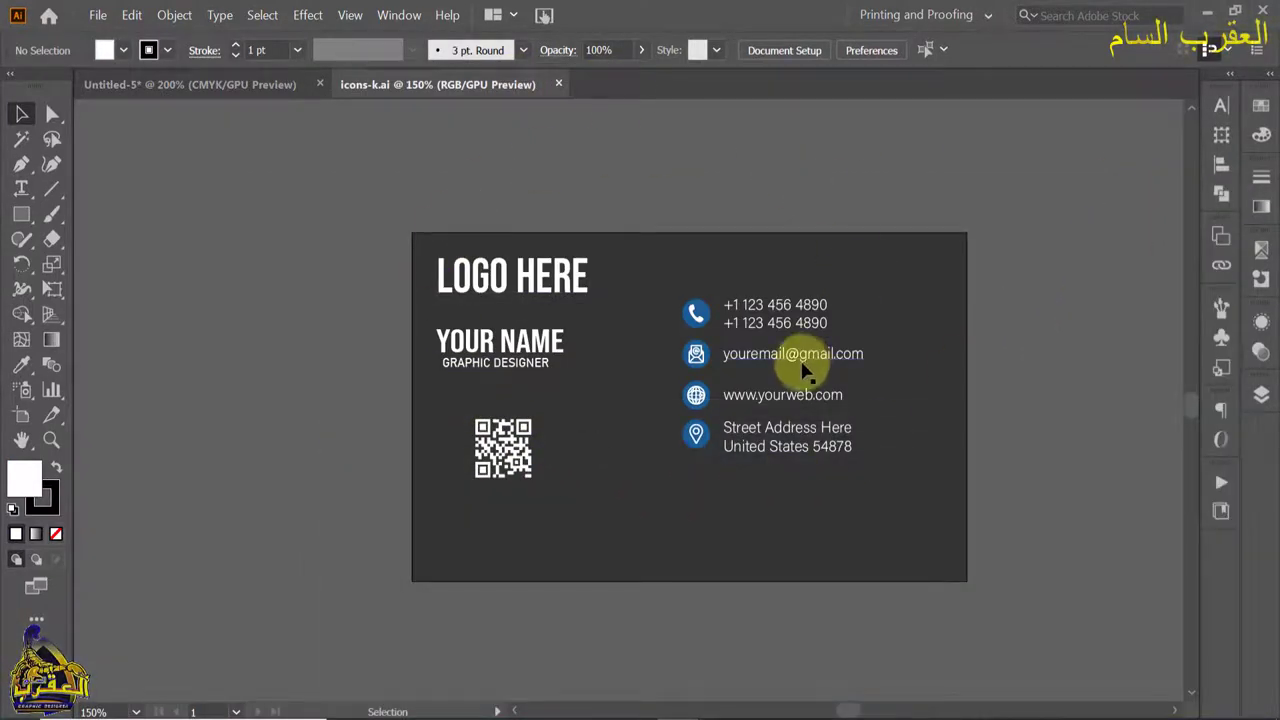
# Move the YOUR NAME / GRAPHIC DESIGNER text group onto the blue banner, then return to icons-k.ai
pyautogui.scroll(3, 803, 368)
pyautogui.scroll(-3, 803, 363)
pyautogui.scroll(1, 790, 360)
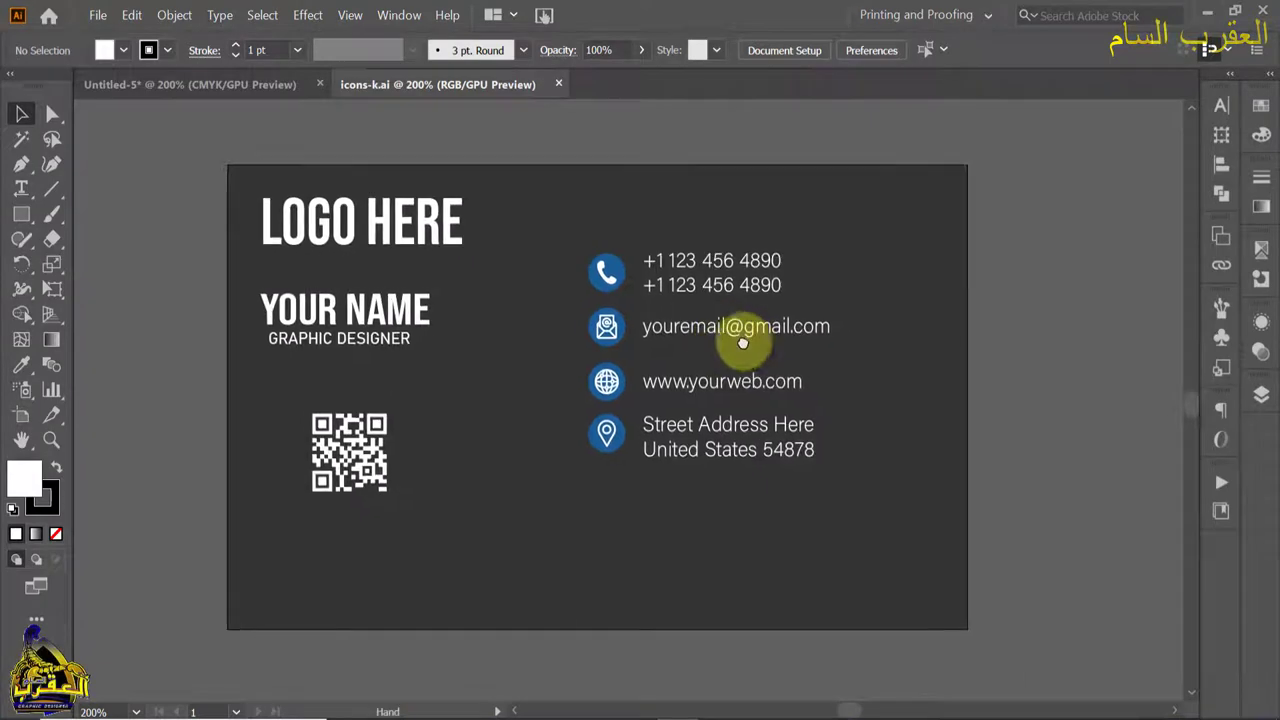
pyautogui.moveTo(742, 342); pyautogui.dragTo(736, 337)
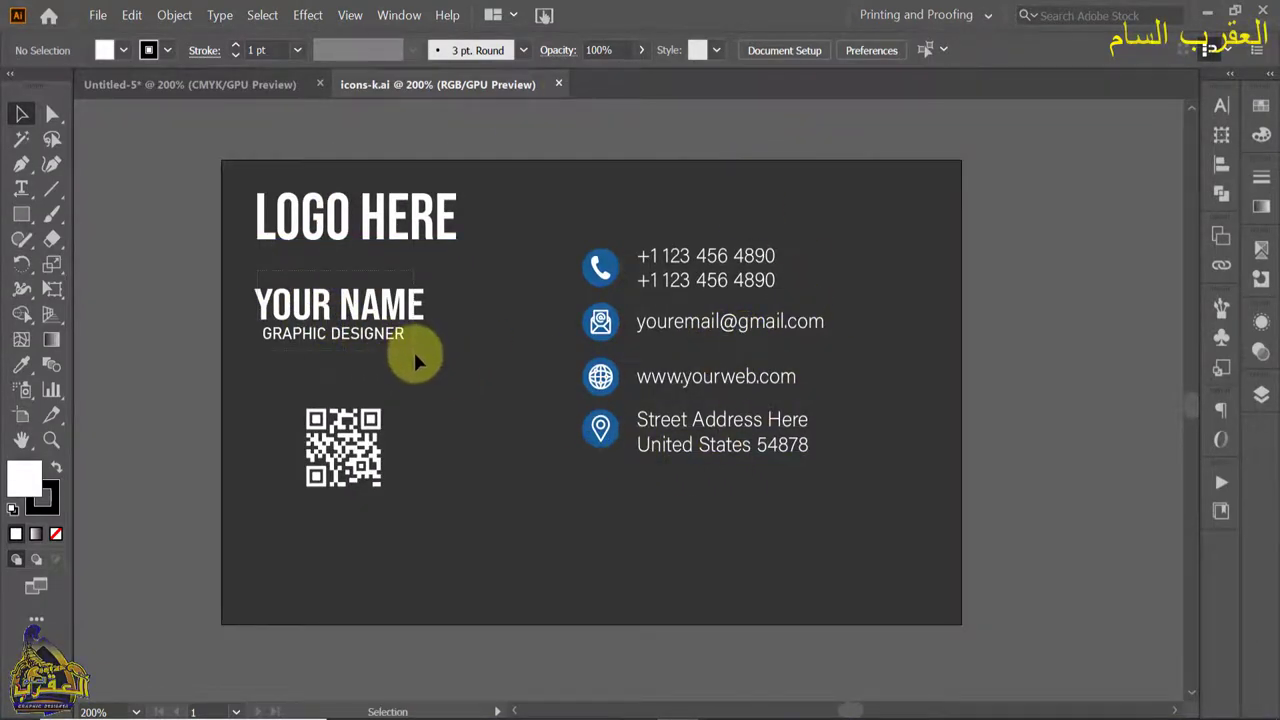
pyautogui.moveTo(418, 362)
pyautogui.mouseDown()
pyautogui.moveTo(257, 277)
pyautogui.moveTo(240, 90)
pyautogui.moveTo(422, 283)
pyautogui.moveTo(478, 311)
pyautogui.moveTo(357, 347)
pyautogui.mouseUp()
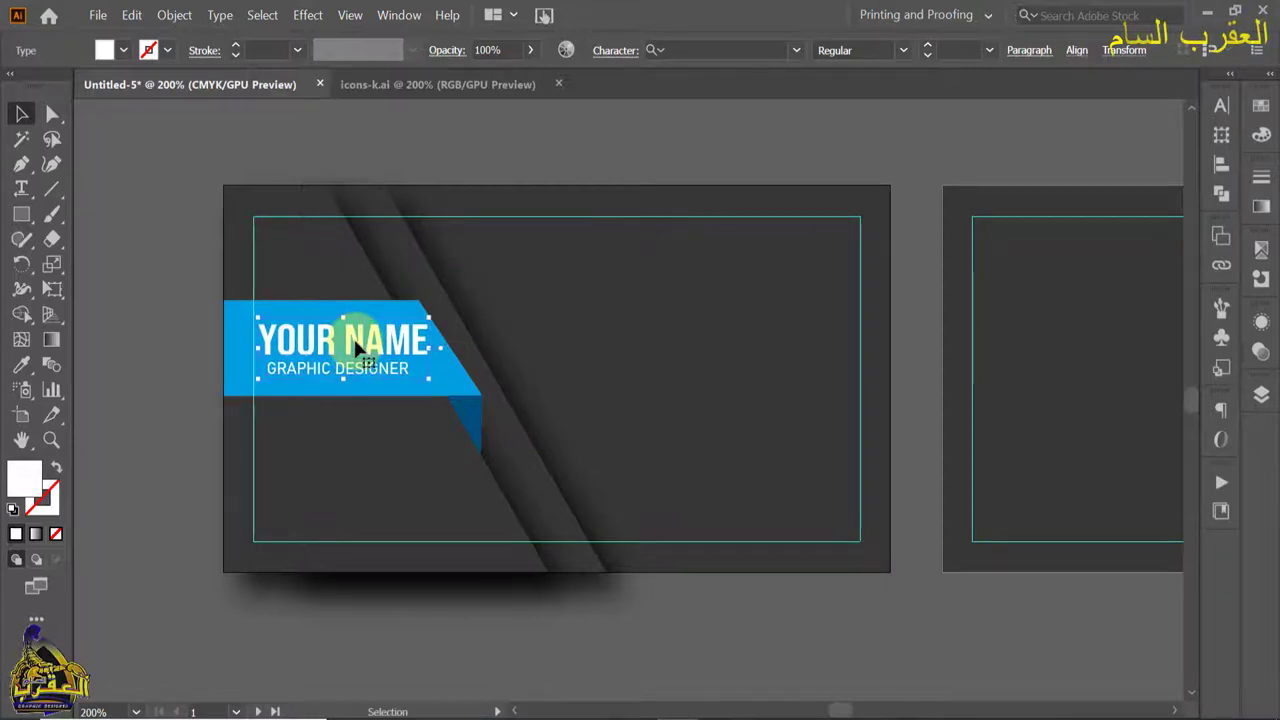
pyautogui.click(165, 268)
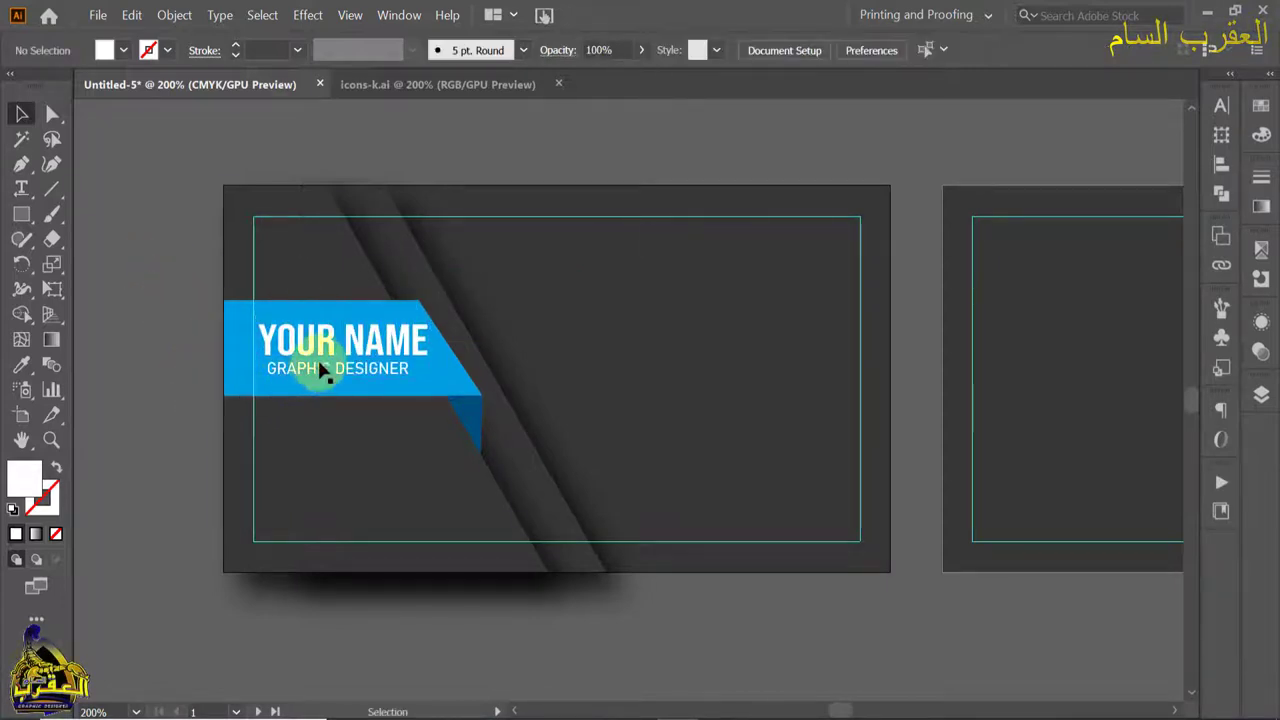
pyautogui.click(446, 84)
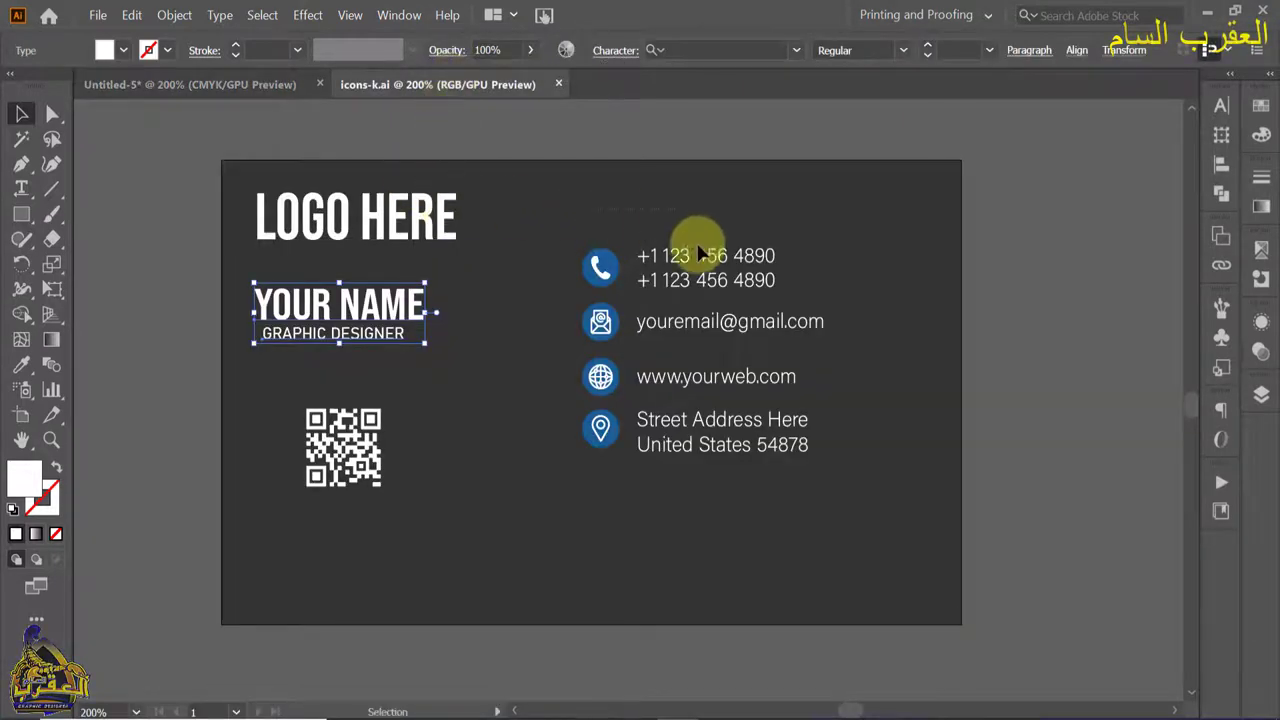
# Place the contact details group on the card's right and the QR code below the name banner
pyautogui.moveTo(682, 242); pyautogui.dragTo(824, 507)
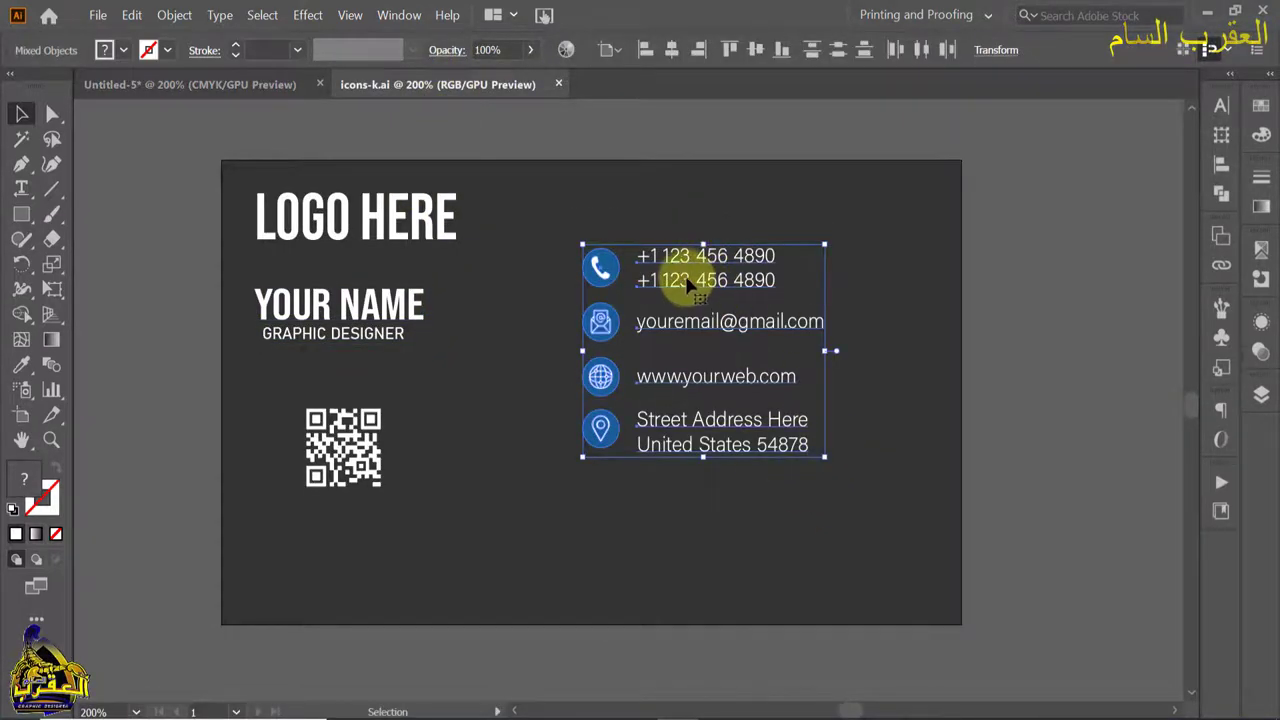
pyautogui.click(411, 423)
pyautogui.moveTo(366, 436); pyautogui.dragTo(714, 525)
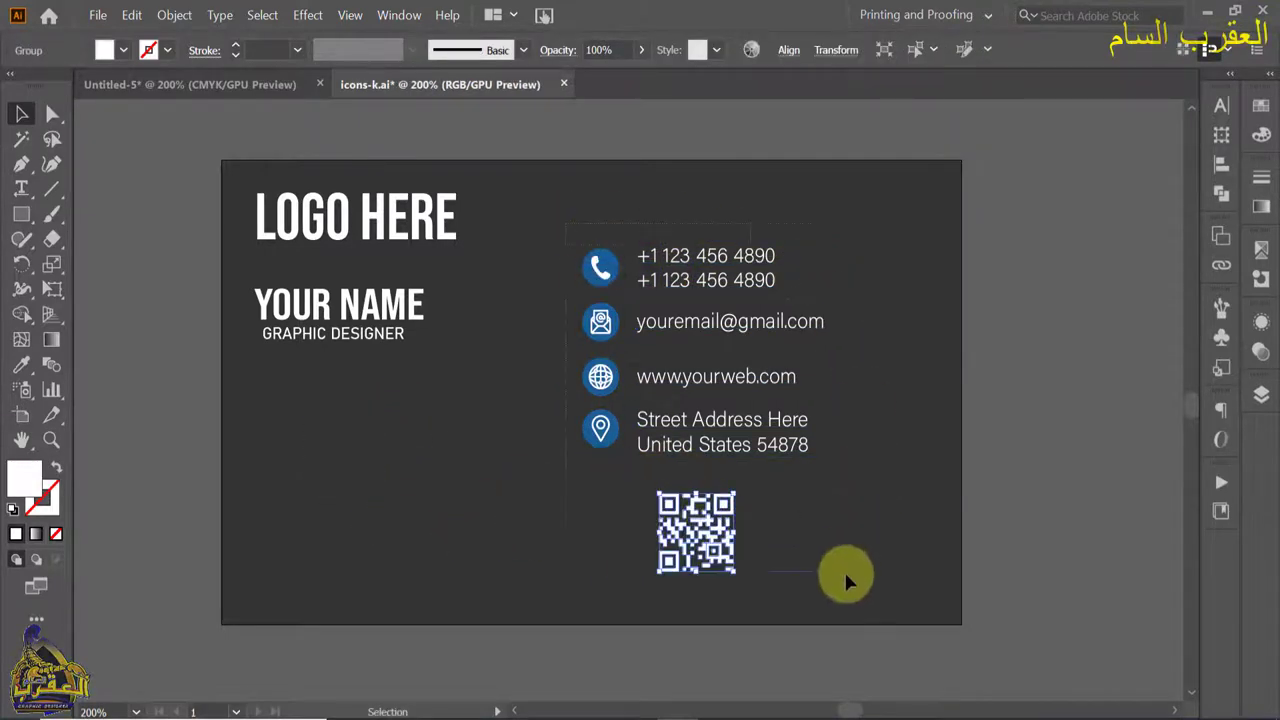
pyautogui.moveTo(845, 580)
pyautogui.mouseDown()
pyautogui.moveTo(672, 270)
pyautogui.moveTo(682, 342)
pyautogui.moveTo(734, 305)
pyautogui.mouseUp()
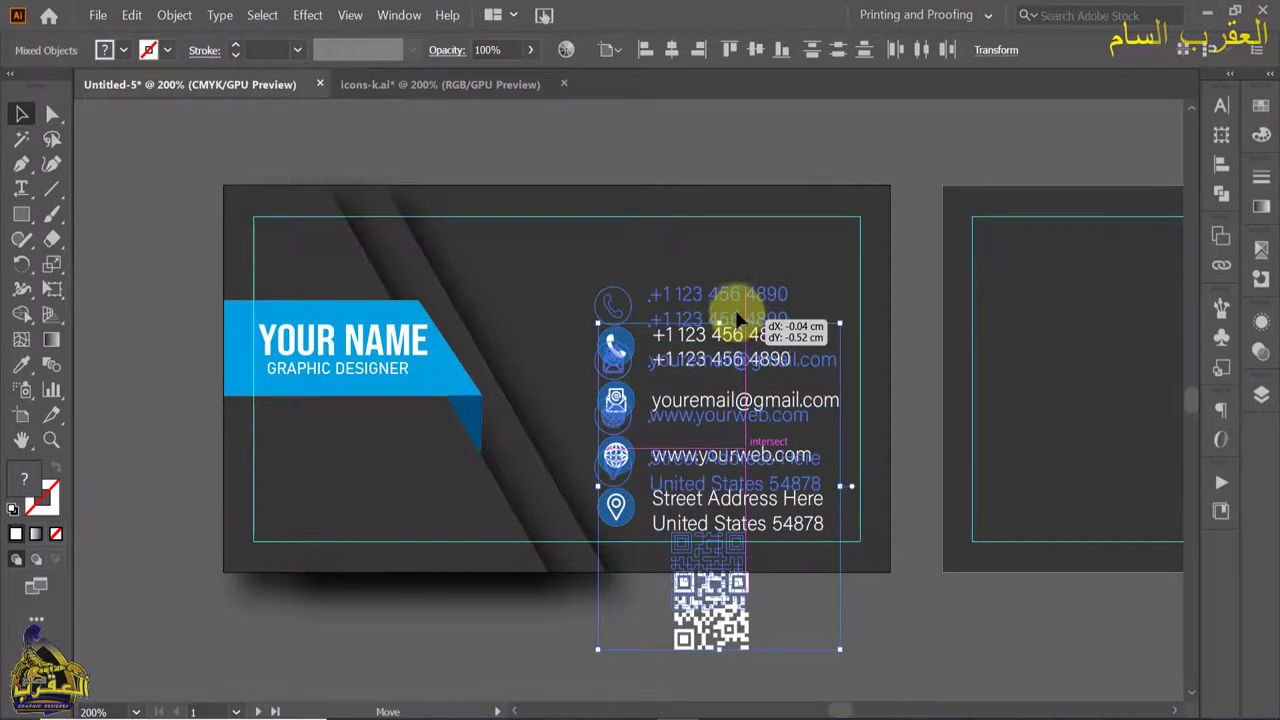
pyautogui.click(752, 655)
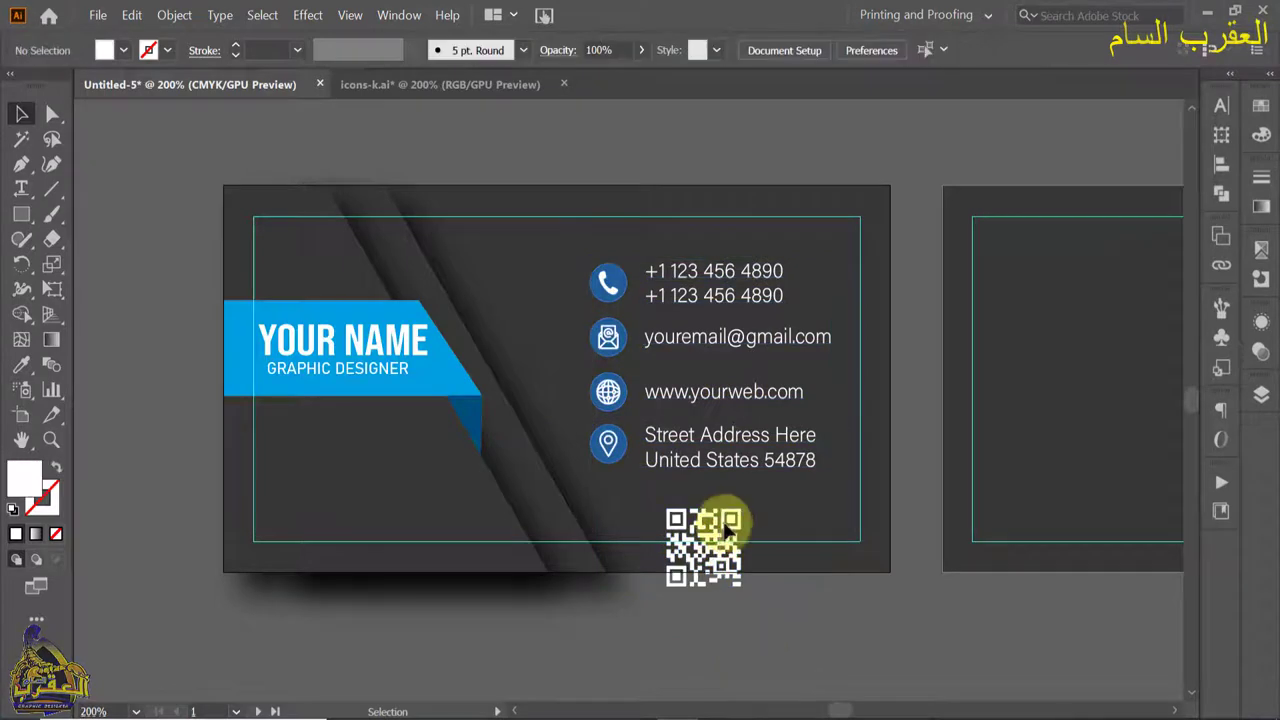
pyautogui.moveTo(724, 530); pyautogui.dragTo(373, 459)
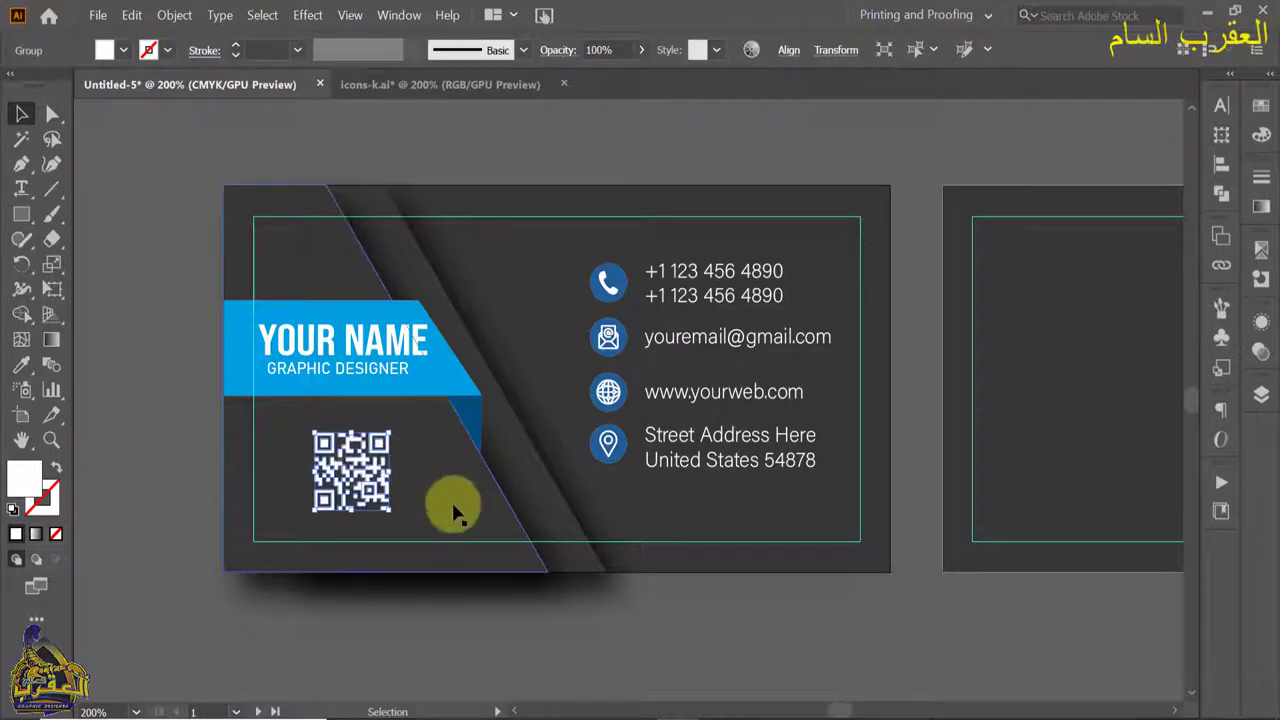
pyautogui.click(385, 545)
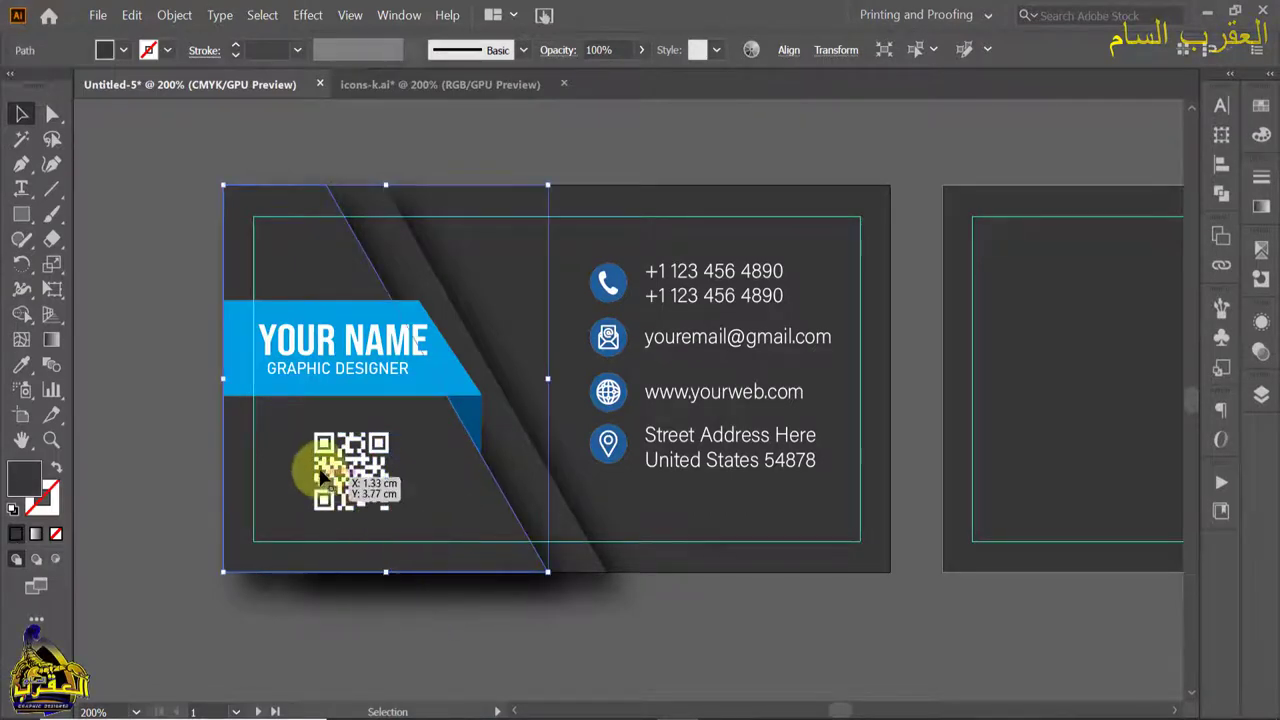
# Lock the card's background rectangle in the Layers panel
pyautogui.click(686, 622)
pyautogui.click(550, 243)
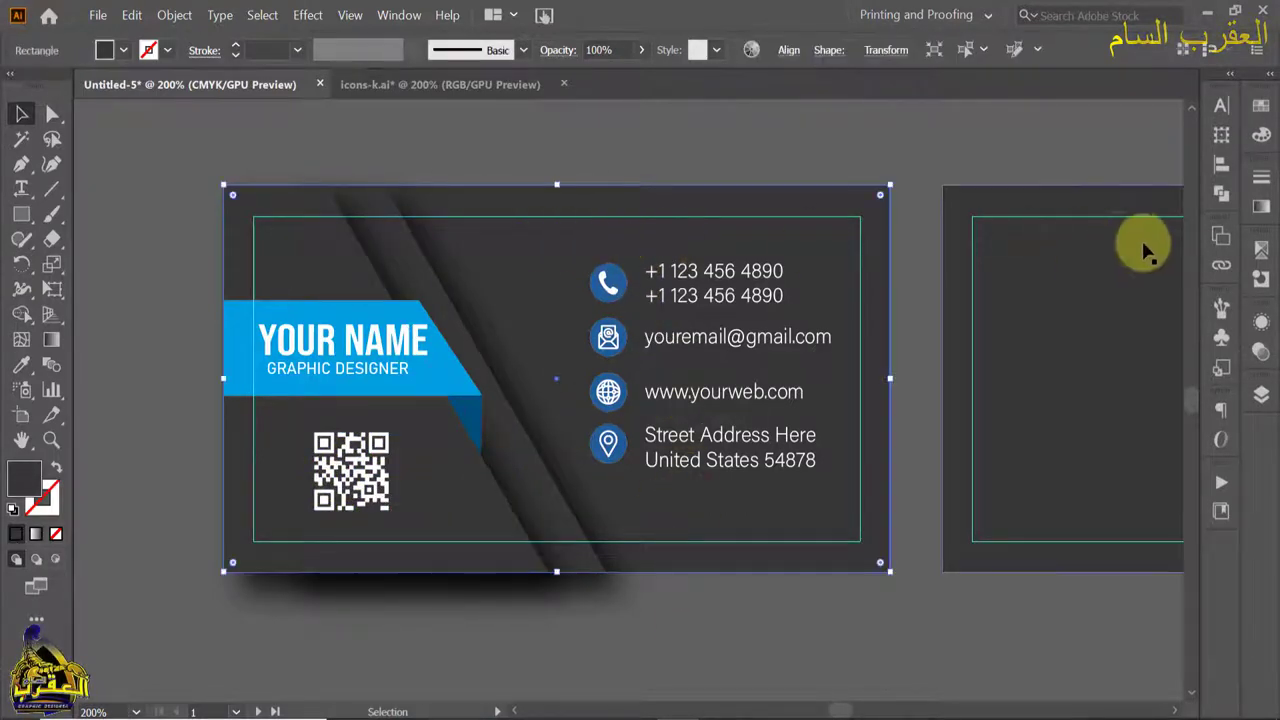
pyautogui.click(1262, 394)
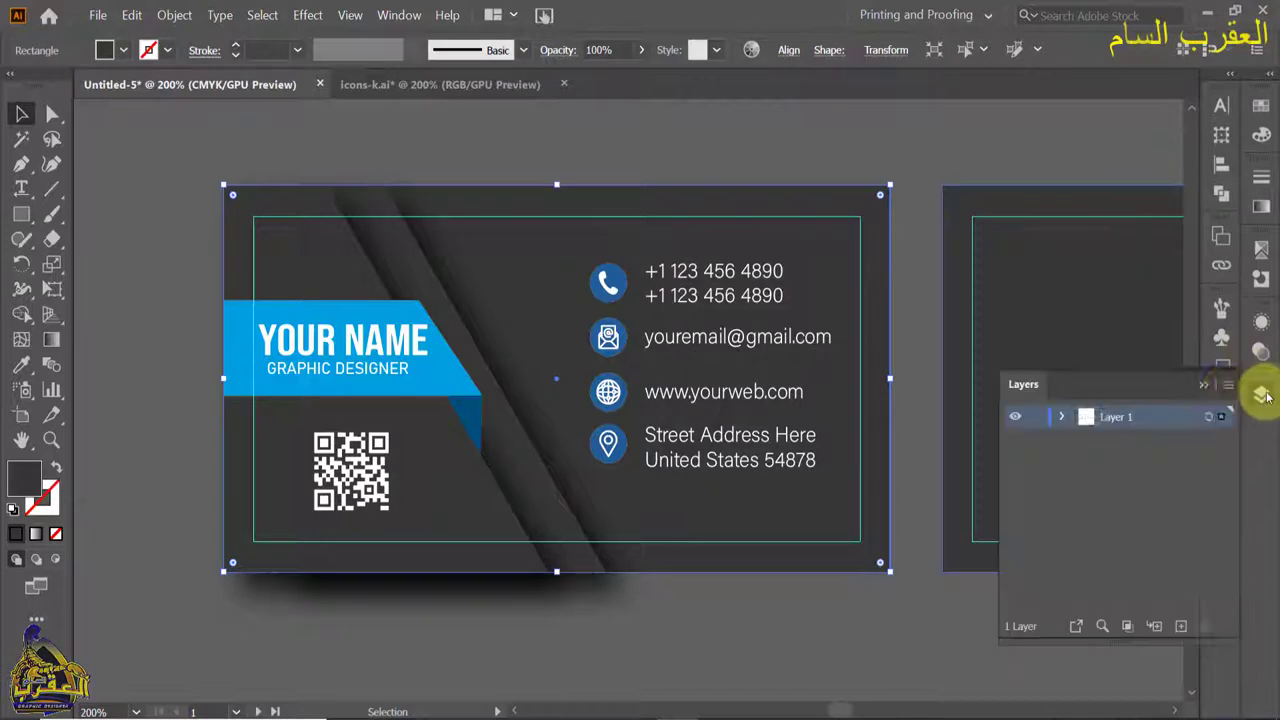
pyautogui.click(1065, 417)
pyautogui.scroll(-5, 1114, 500)
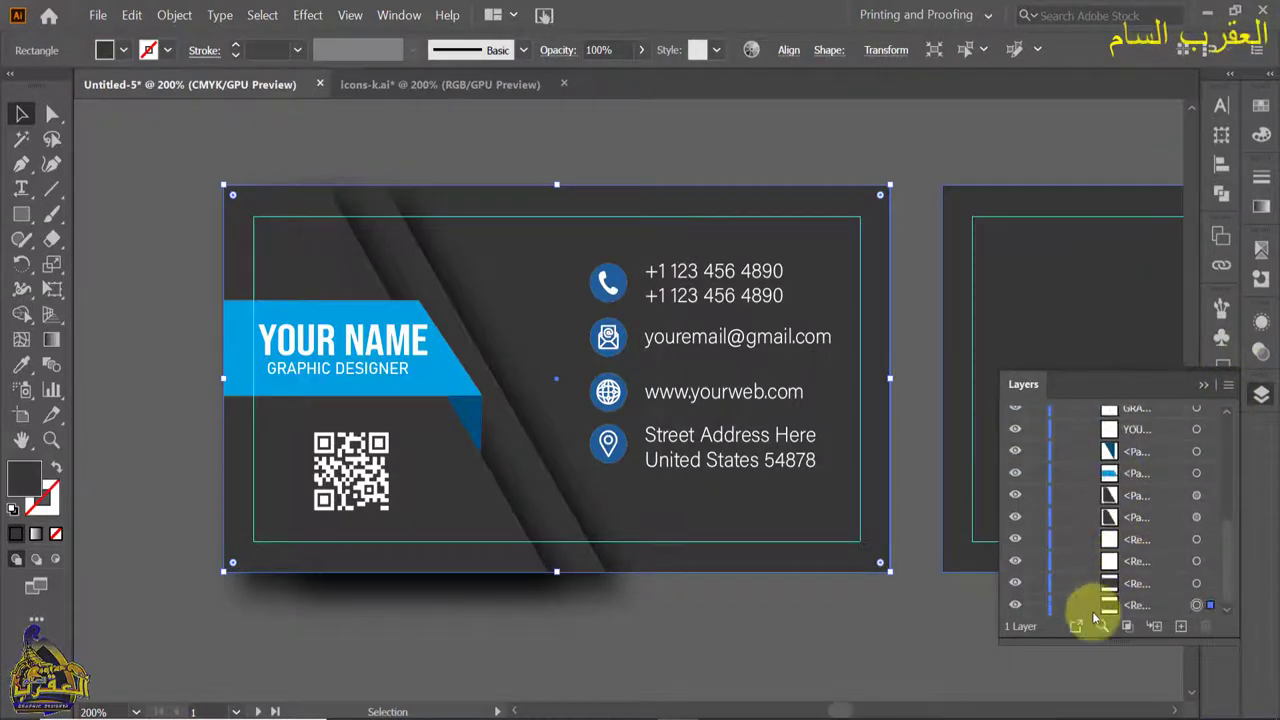
pyautogui.click(1015, 605)
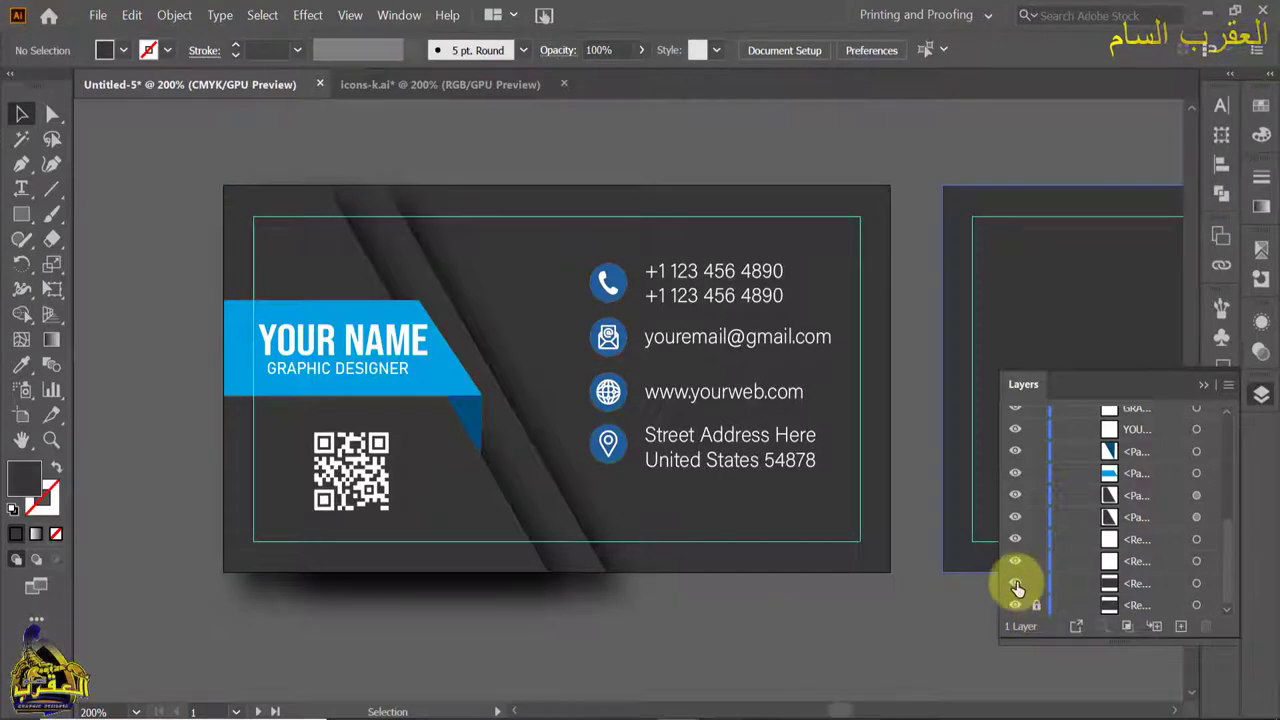
pyautogui.click(1036, 583)
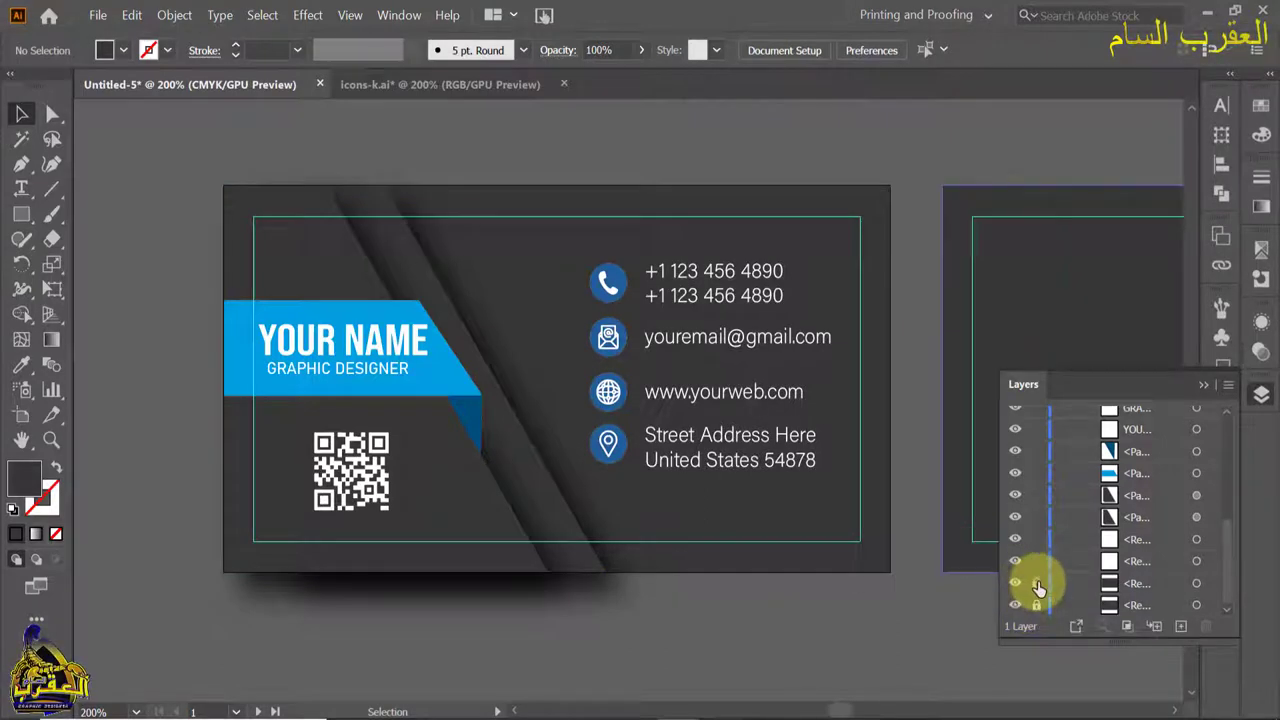
pyautogui.click(1203, 386)
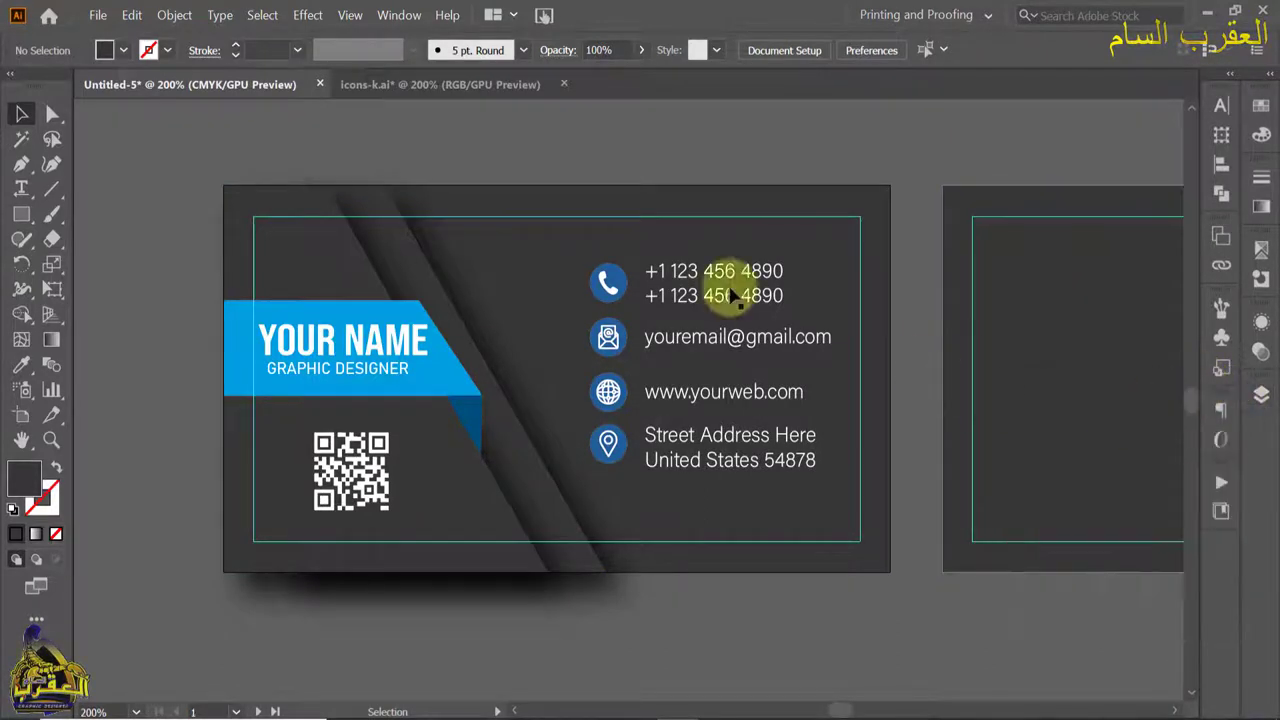
# Nudge the contact details group slightly lower on the front card
pyautogui.click(828, 474)
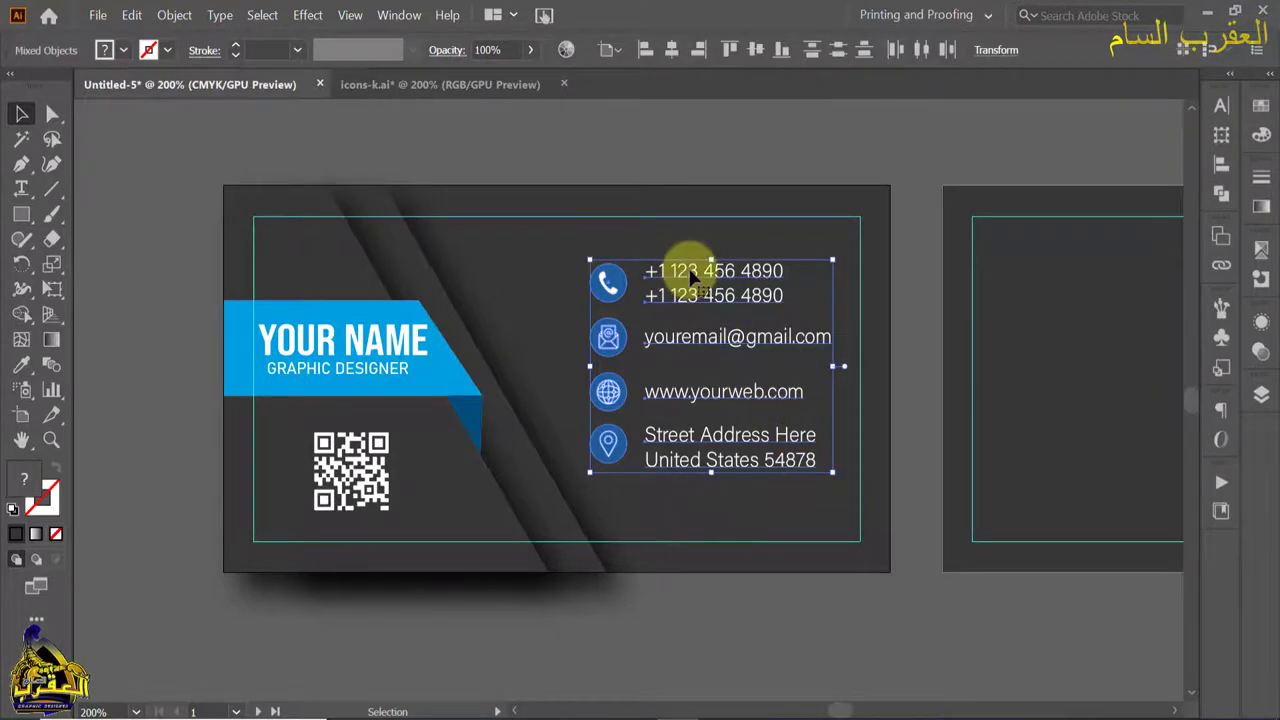
pyautogui.moveTo(693, 278); pyautogui.dragTo(697, 289)
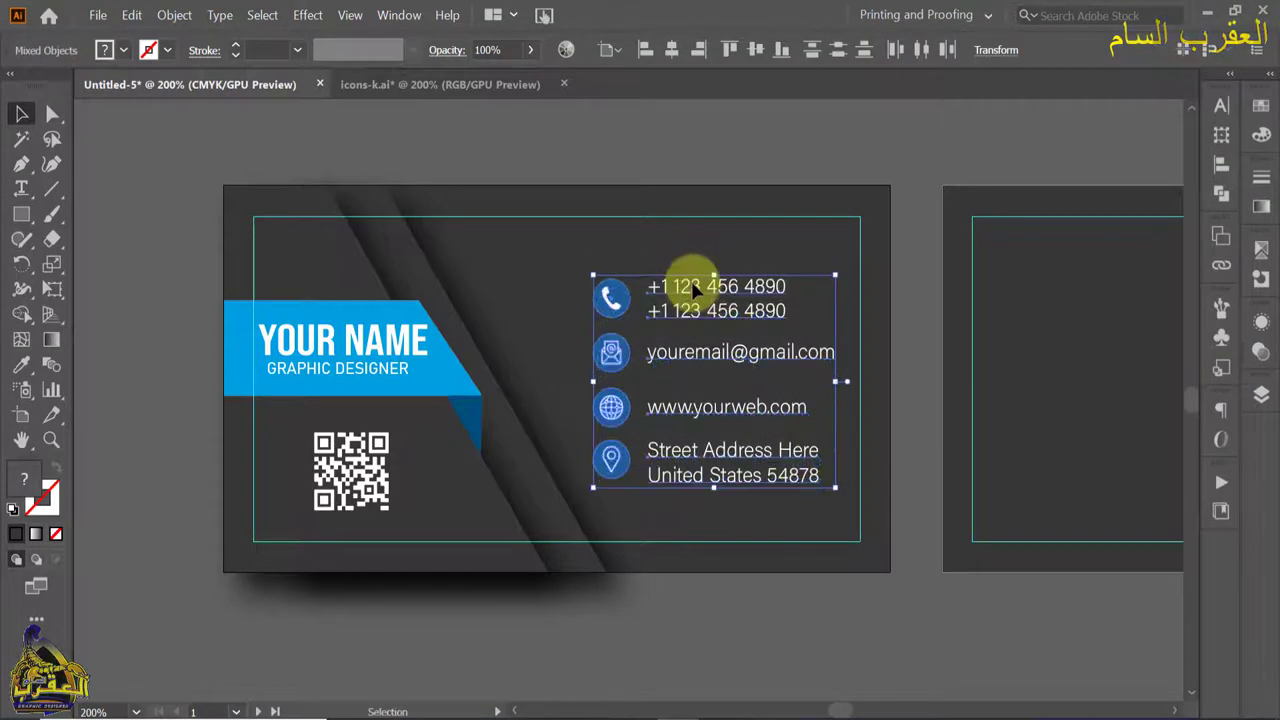
pyautogui.click(882, 625)
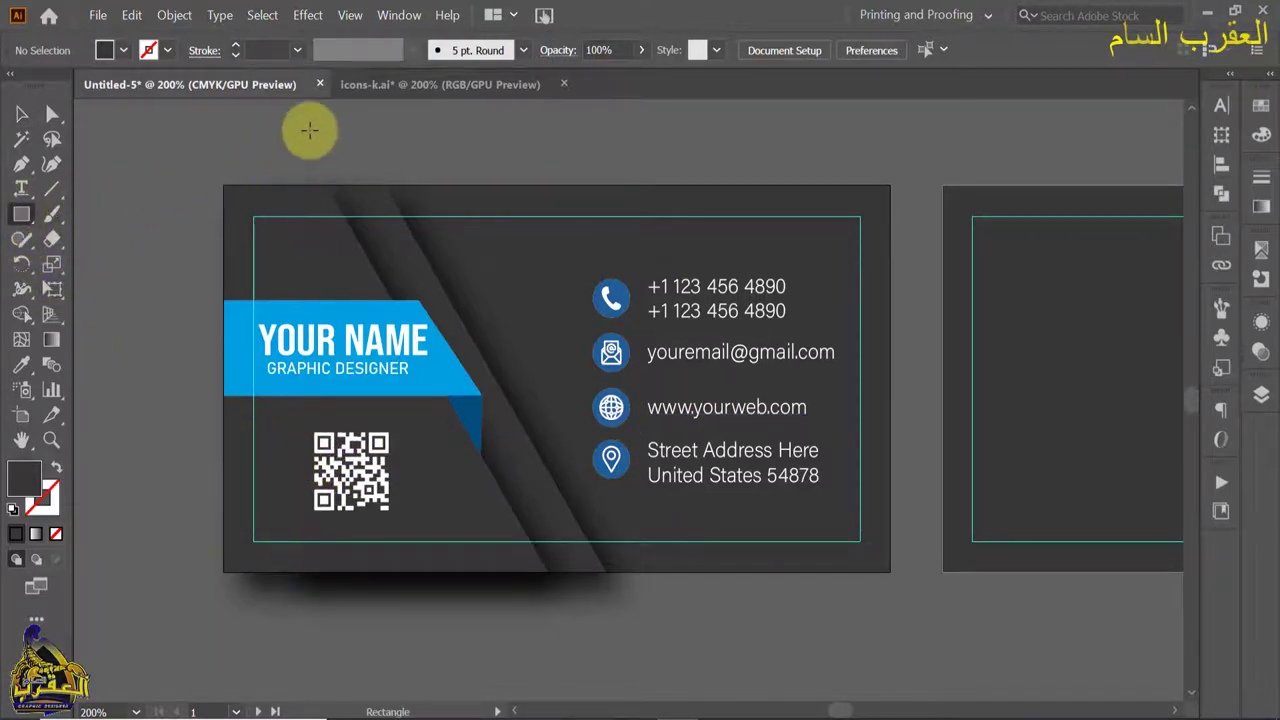
# Draw a small square with no fill and a blue outline
pyautogui.moveTo(309, 139)
pyautogui.mouseDown()
pyautogui.moveTo(357, 171)
pyautogui.moveTo(155, 315)
pyautogui.mouseUp()
pyautogui.click(22, 115)
pyautogui.click(349, 140)
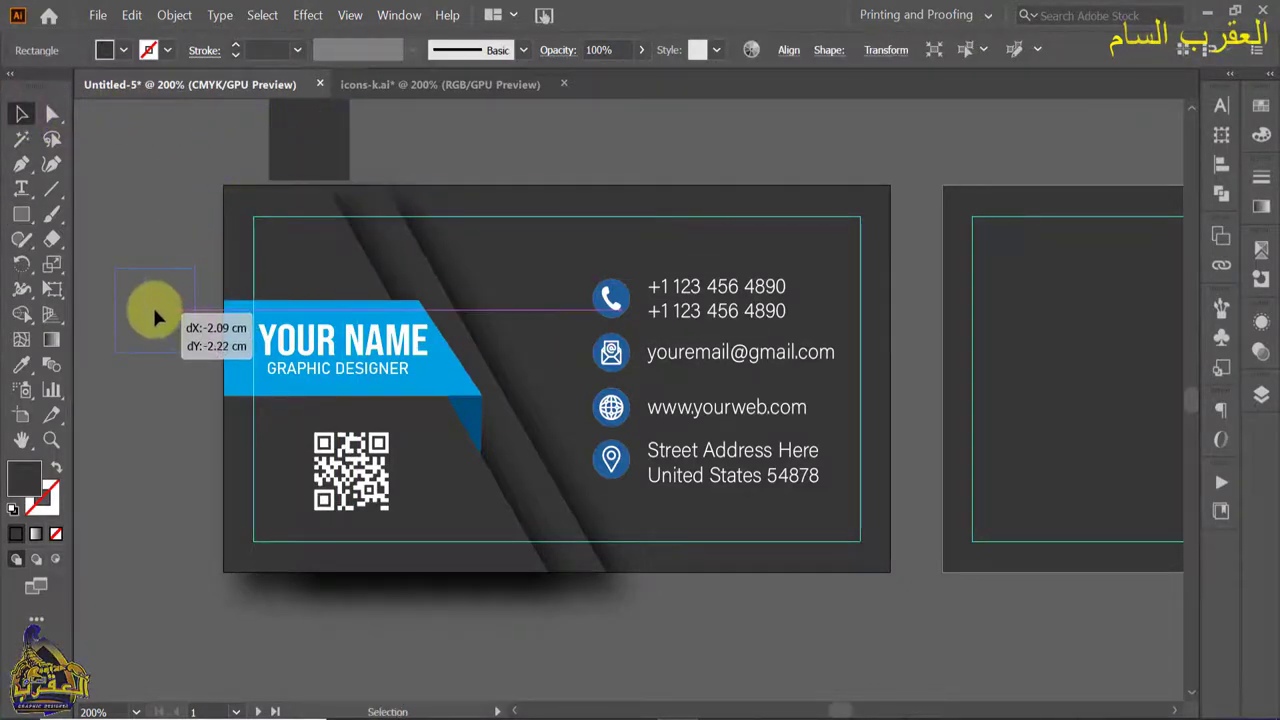
pyautogui.click(152, 52)
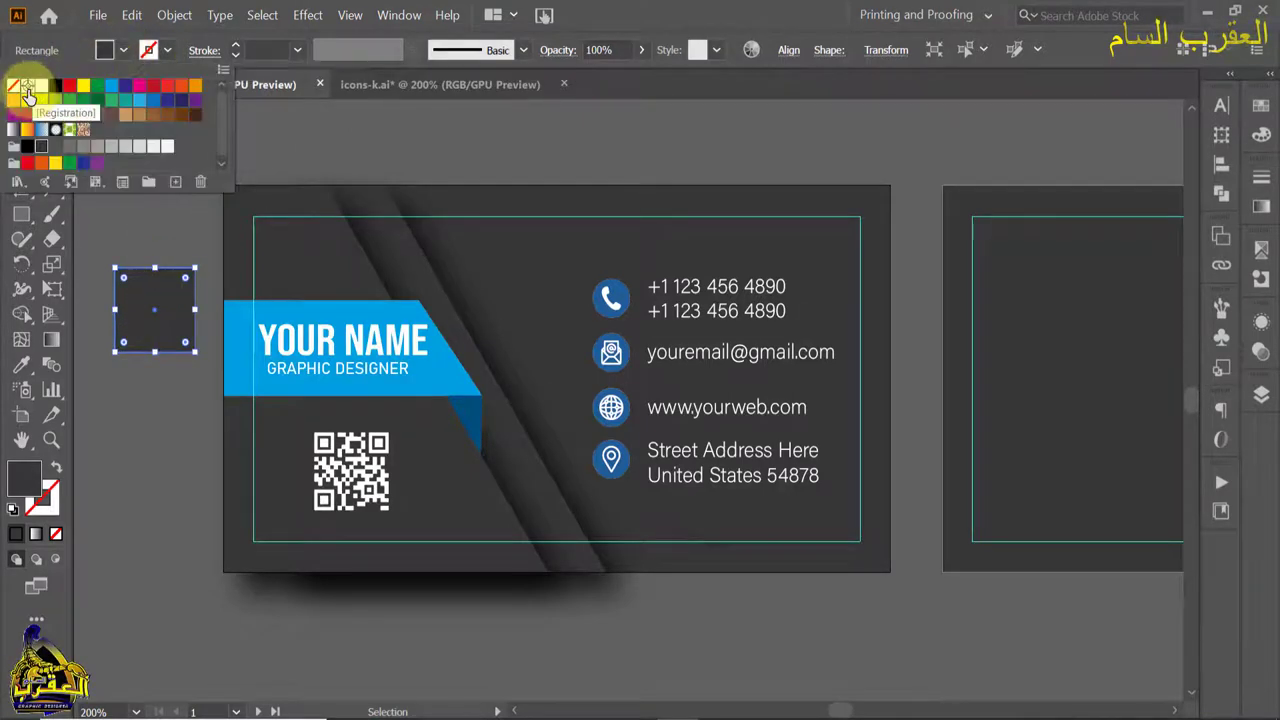
pyautogui.click(13, 86)
pyautogui.click(165, 50)
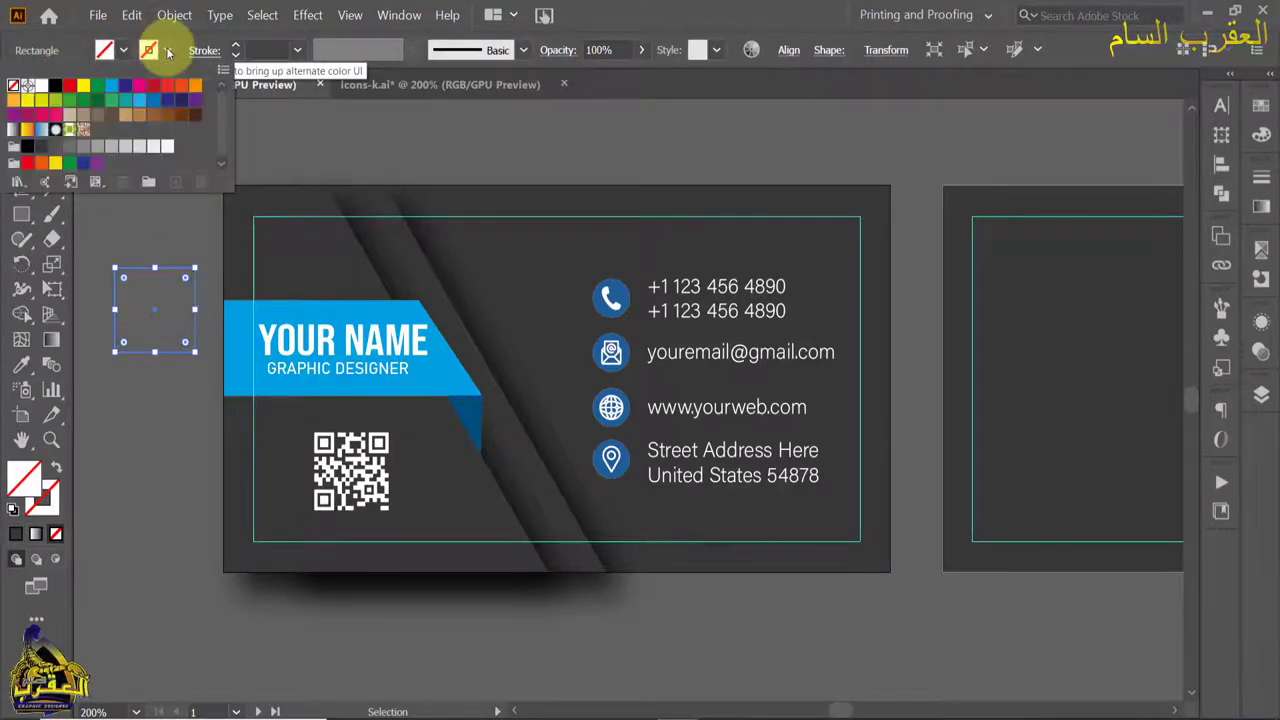
pyautogui.click(155, 107)
pyautogui.click(154, 102)
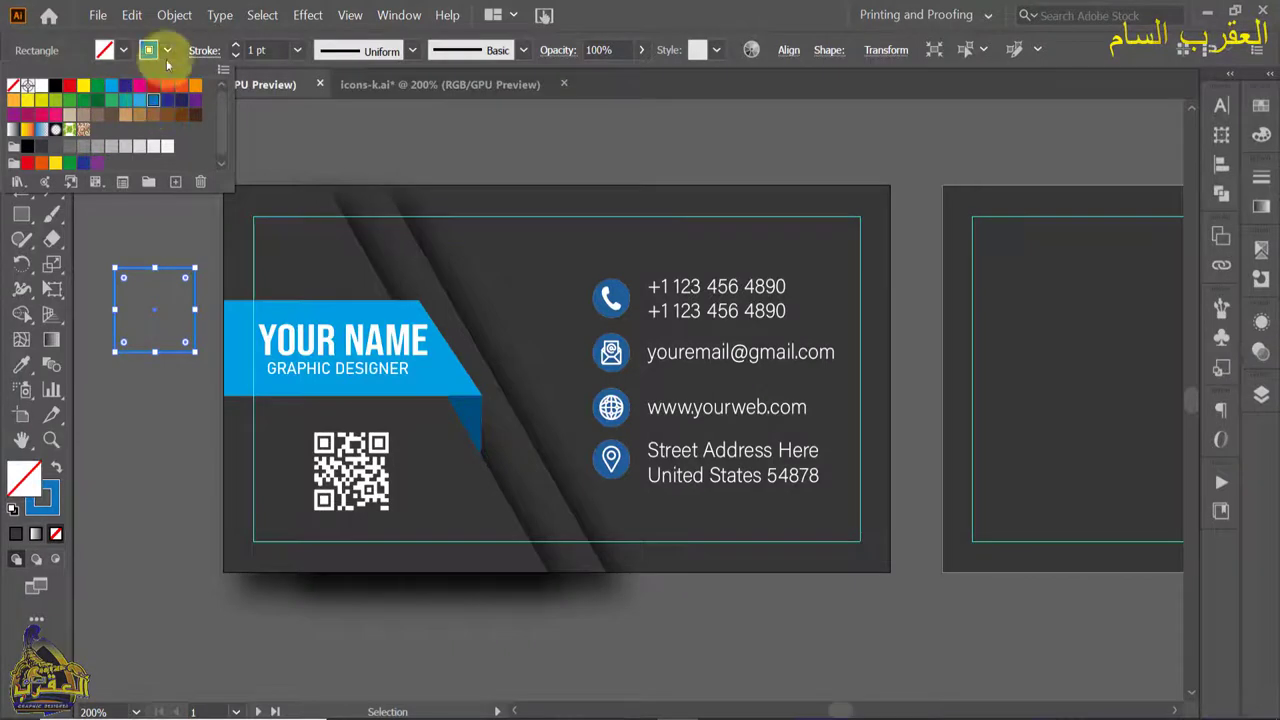
pyautogui.click(168, 50)
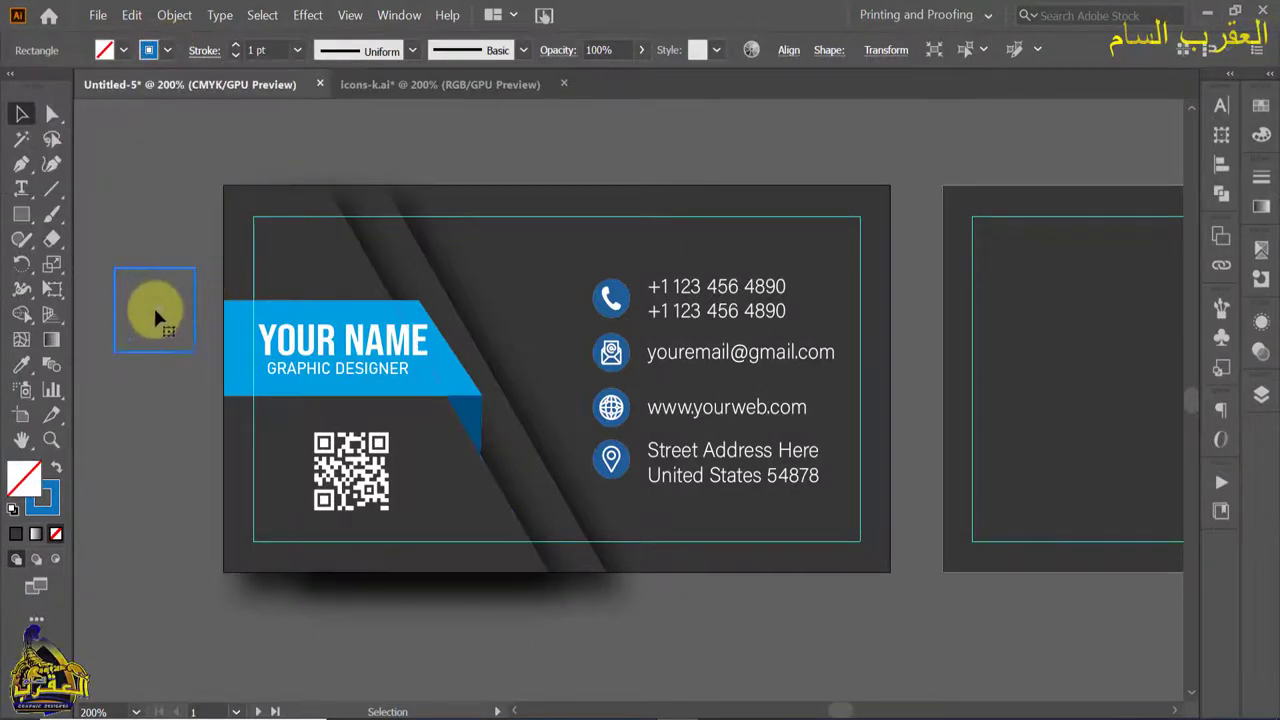
# Set the square's stroke to 0.5 pt and position it over the QR code, selecting both
pyautogui.moveTo(155, 318); pyautogui.dragTo(350, 478)
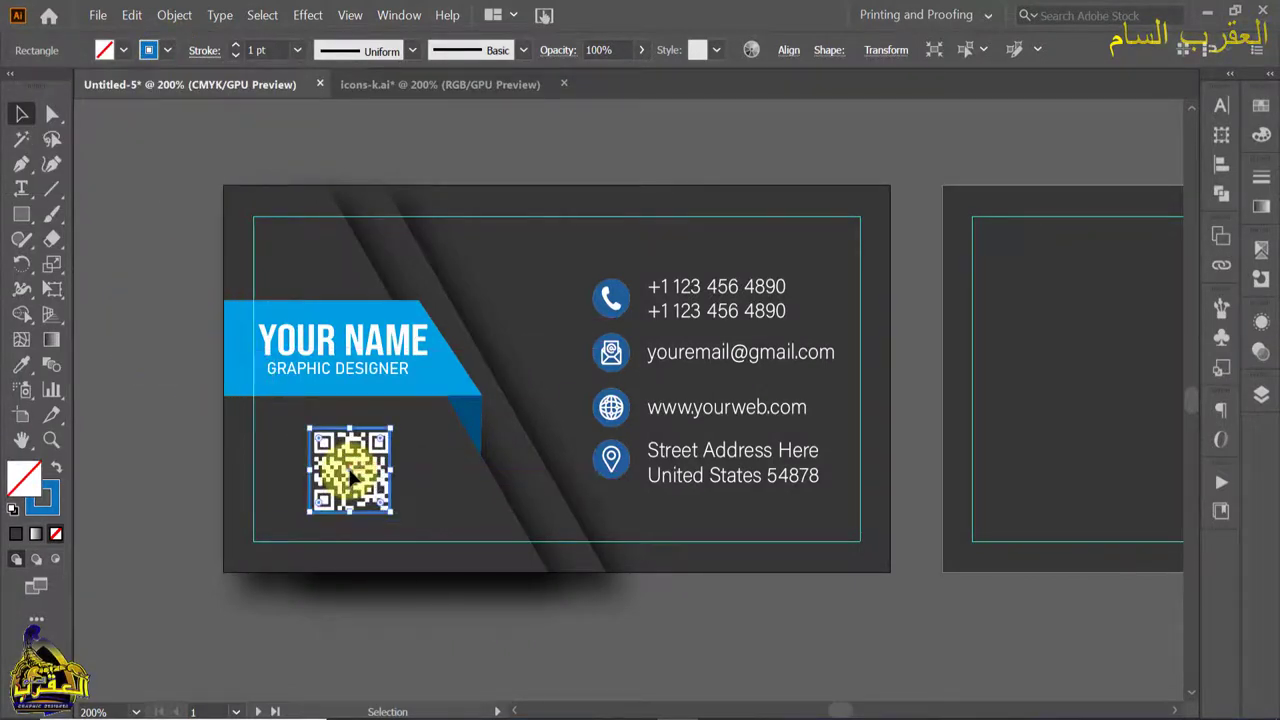
pyautogui.click(297, 52)
pyautogui.click(322, 96)
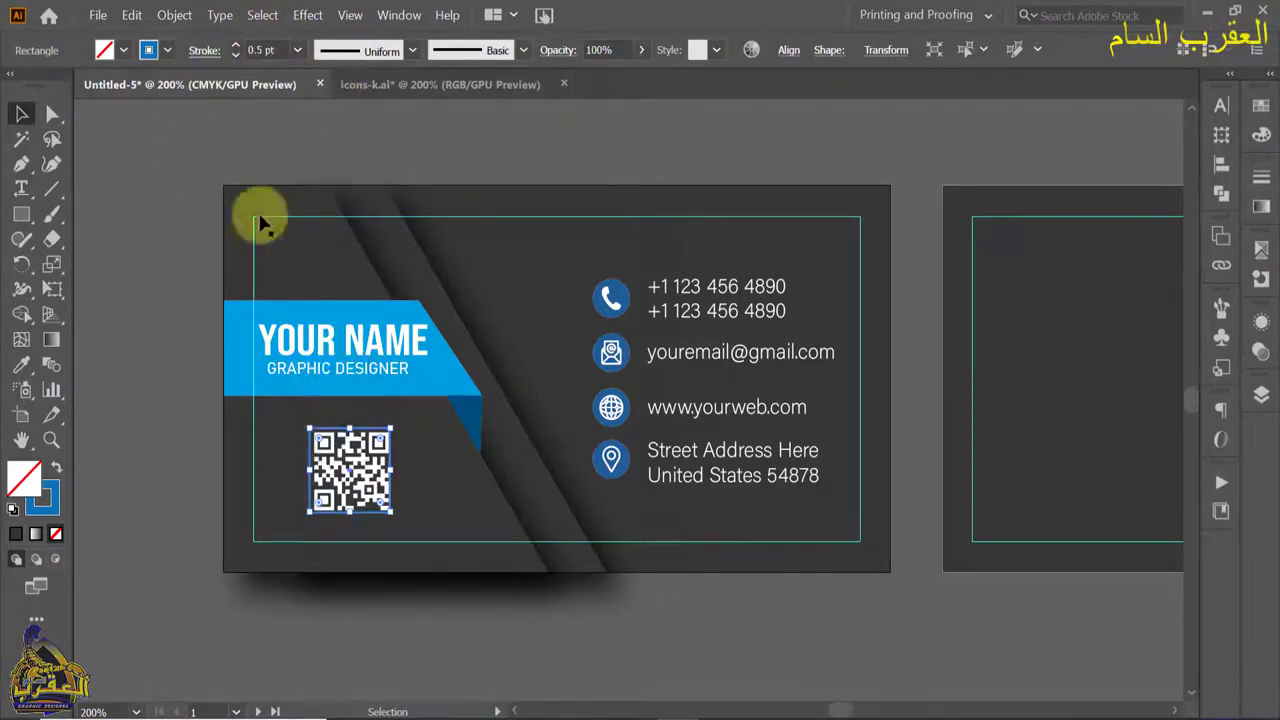
pyautogui.moveTo(343, 457); pyautogui.dragTo(343, 465)
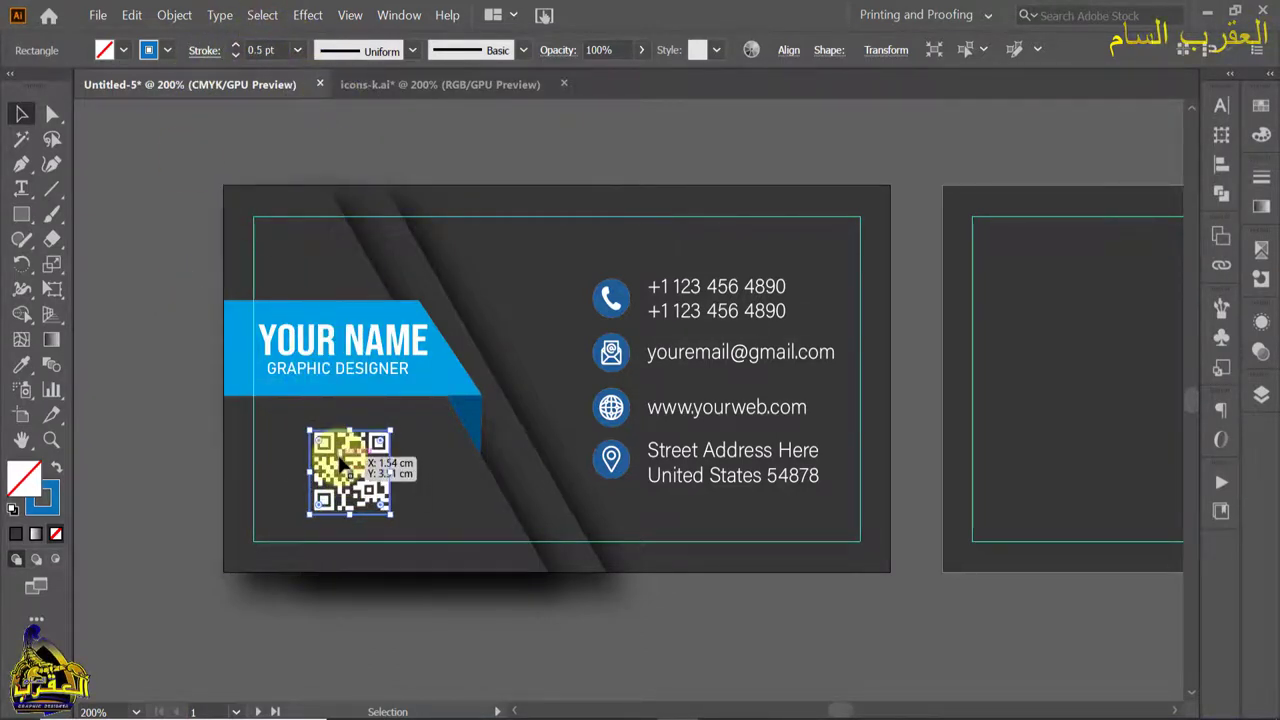
pyautogui.keyDown('shift'); pyautogui.click(343, 465); pyautogui.keyUp('shift')
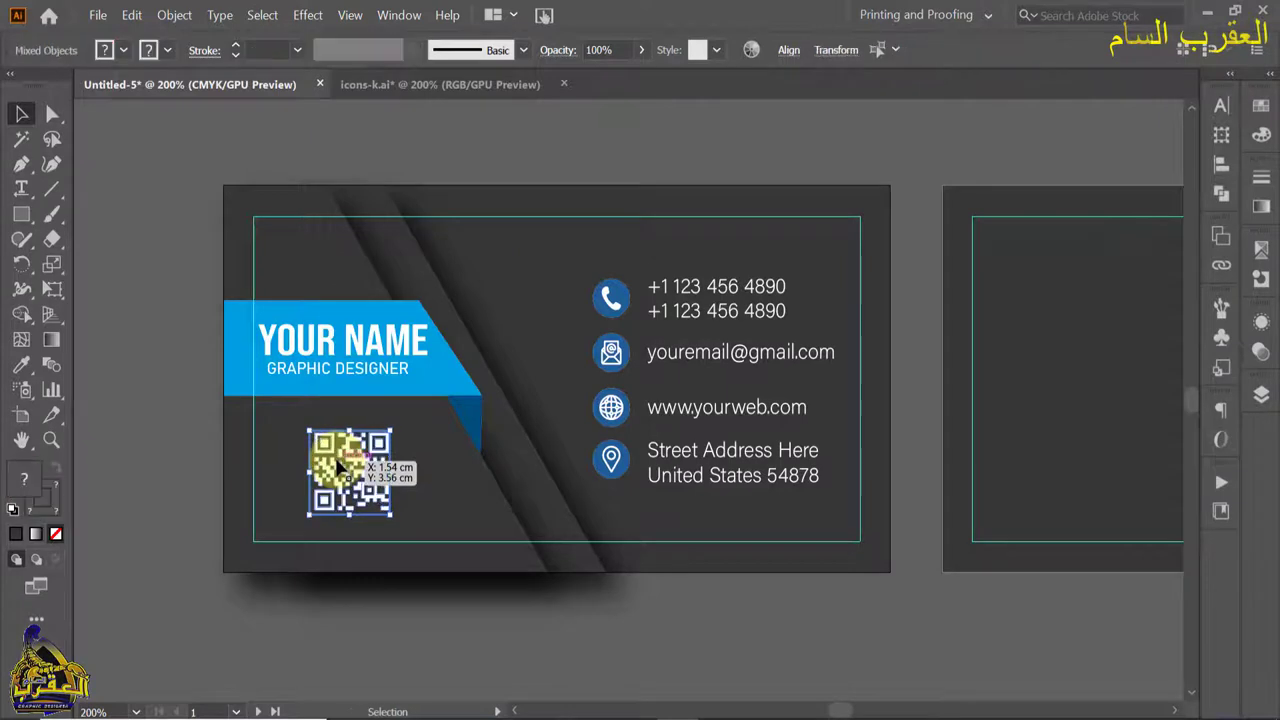
# Align the QR code and frame to the selection, centred horizontally and vertically
pyautogui.click(1219, 165)
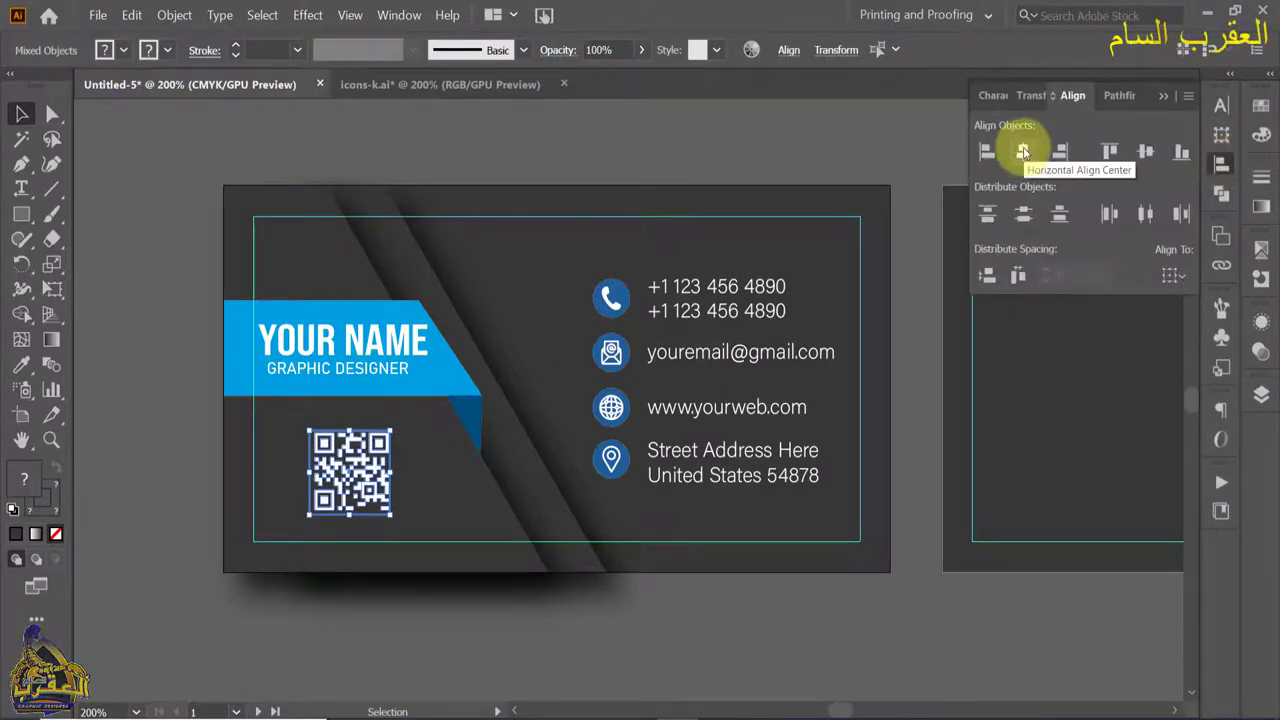
pyautogui.click(1023, 151)
pyautogui.hotkey('ctrl', 'z')
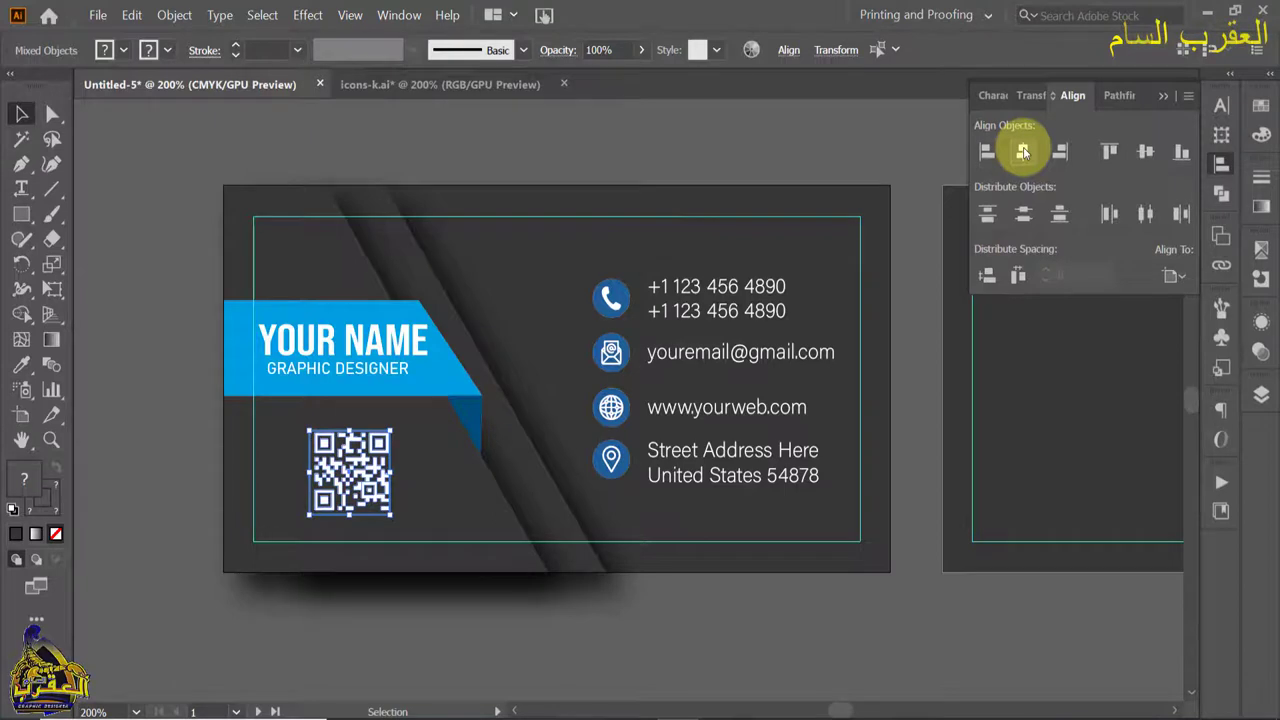
pyautogui.click(1172, 276)
pyautogui.click(1100, 298)
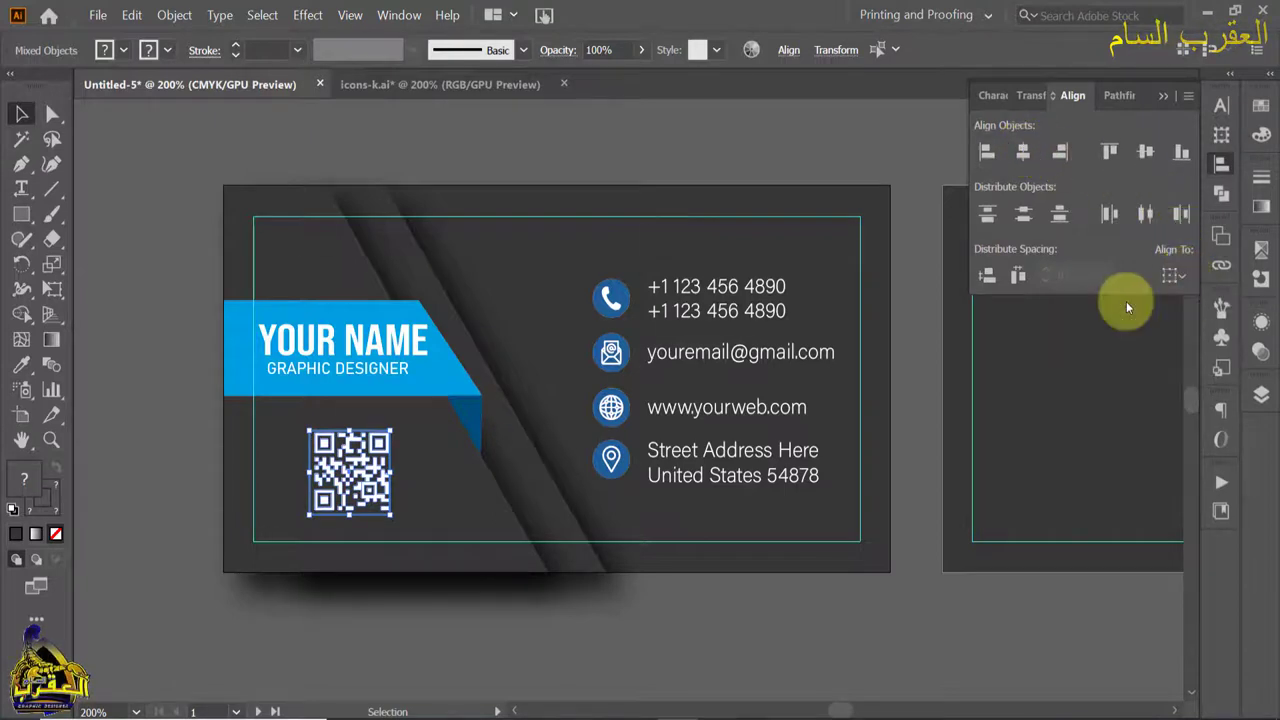
pyautogui.click(1030, 149)
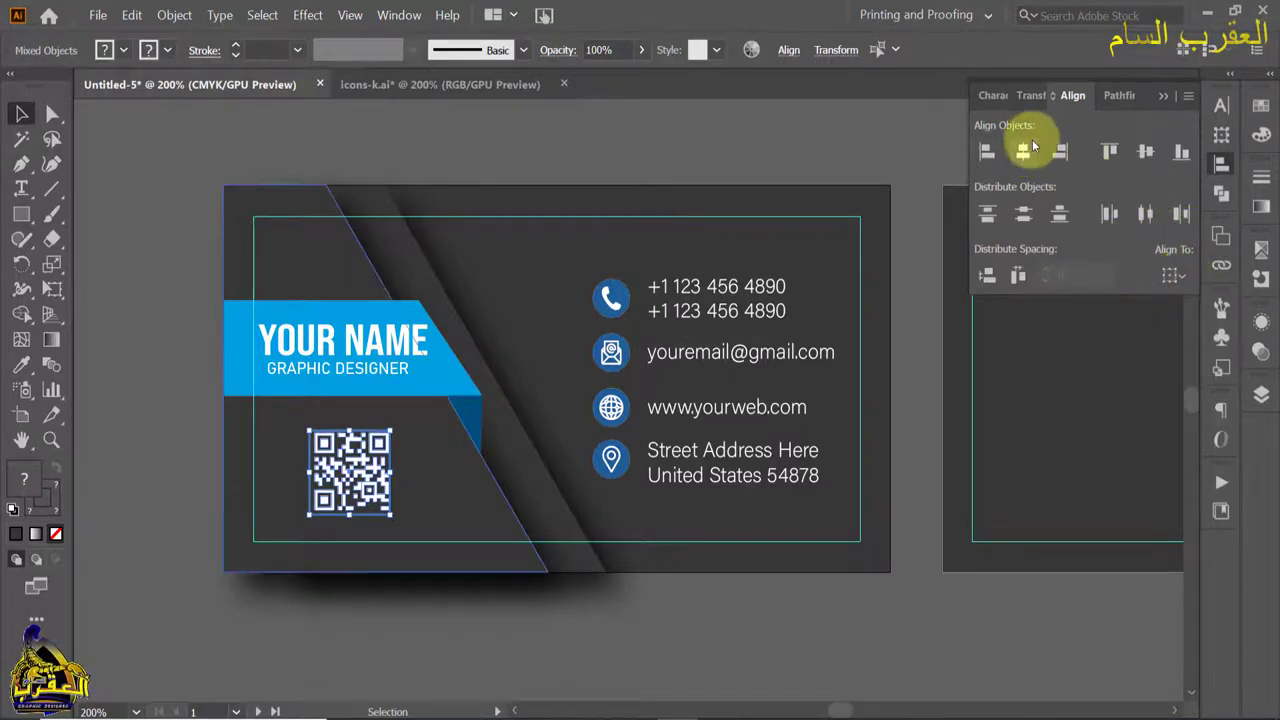
pyautogui.click(1146, 151)
pyautogui.click(1155, 94)
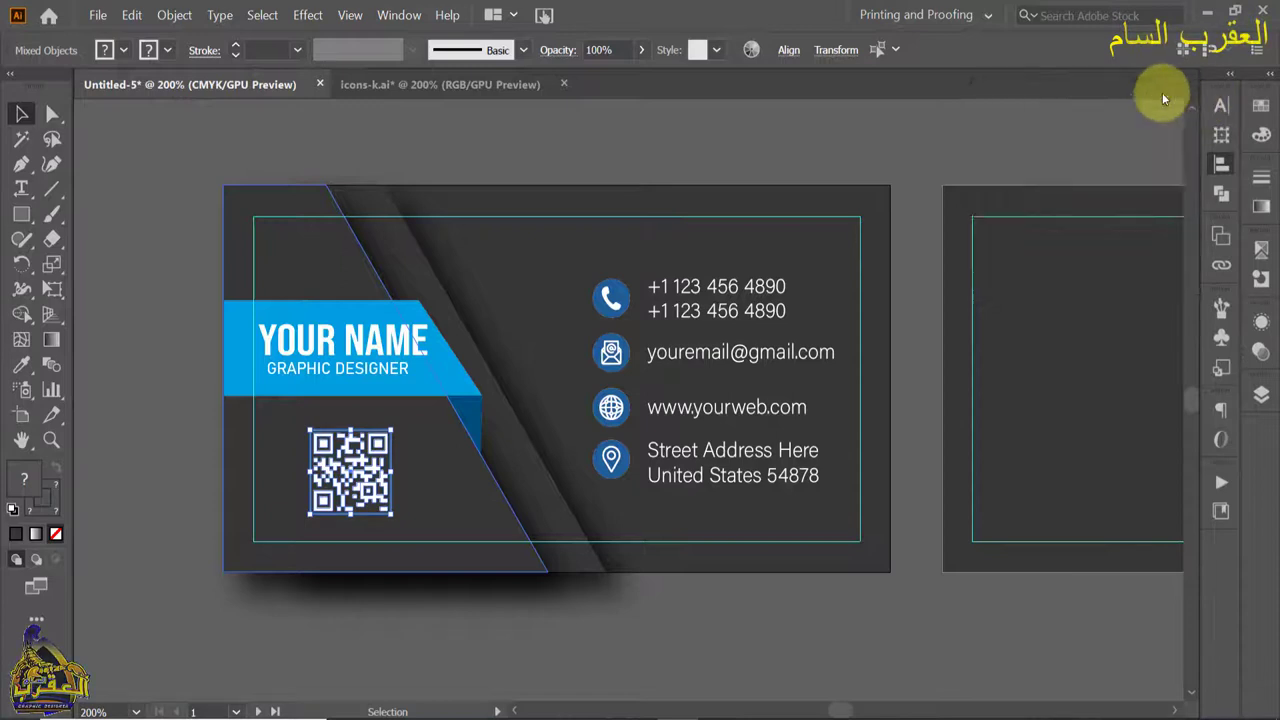
# Deselect and pan the view to show both cards
pyautogui.click(175, 388)
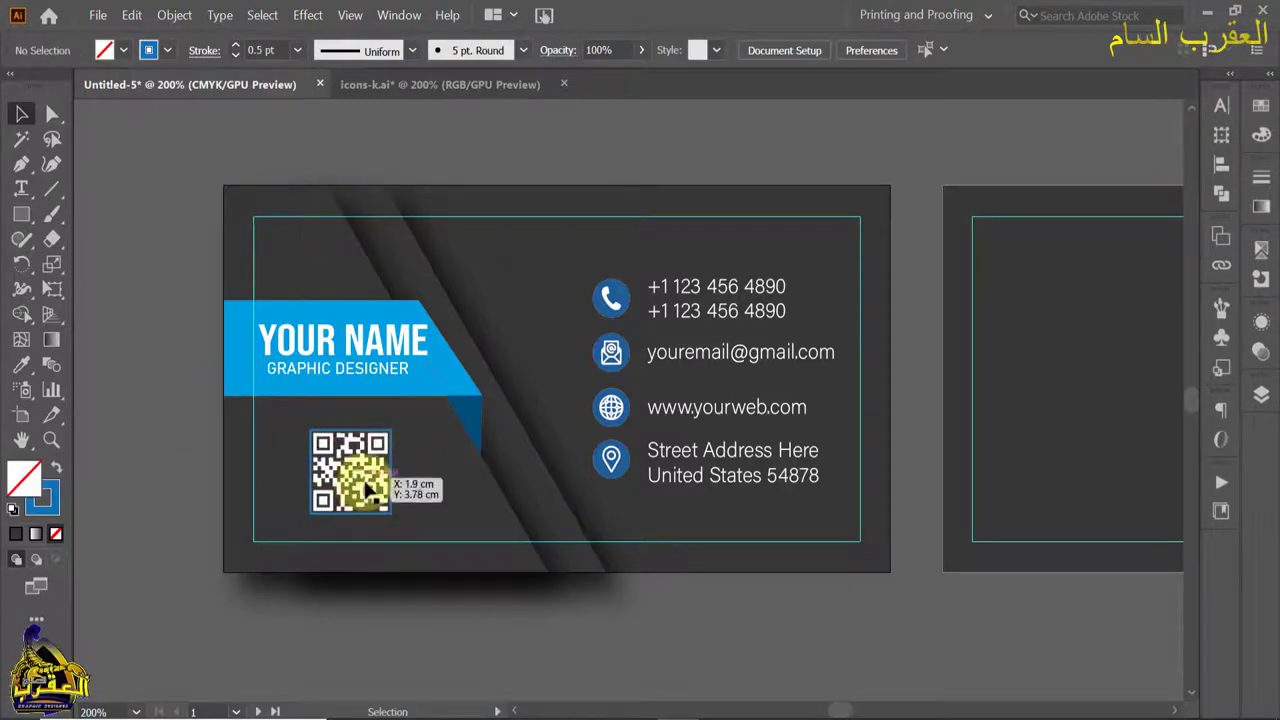
pyautogui.scroll(1, 474, 462)
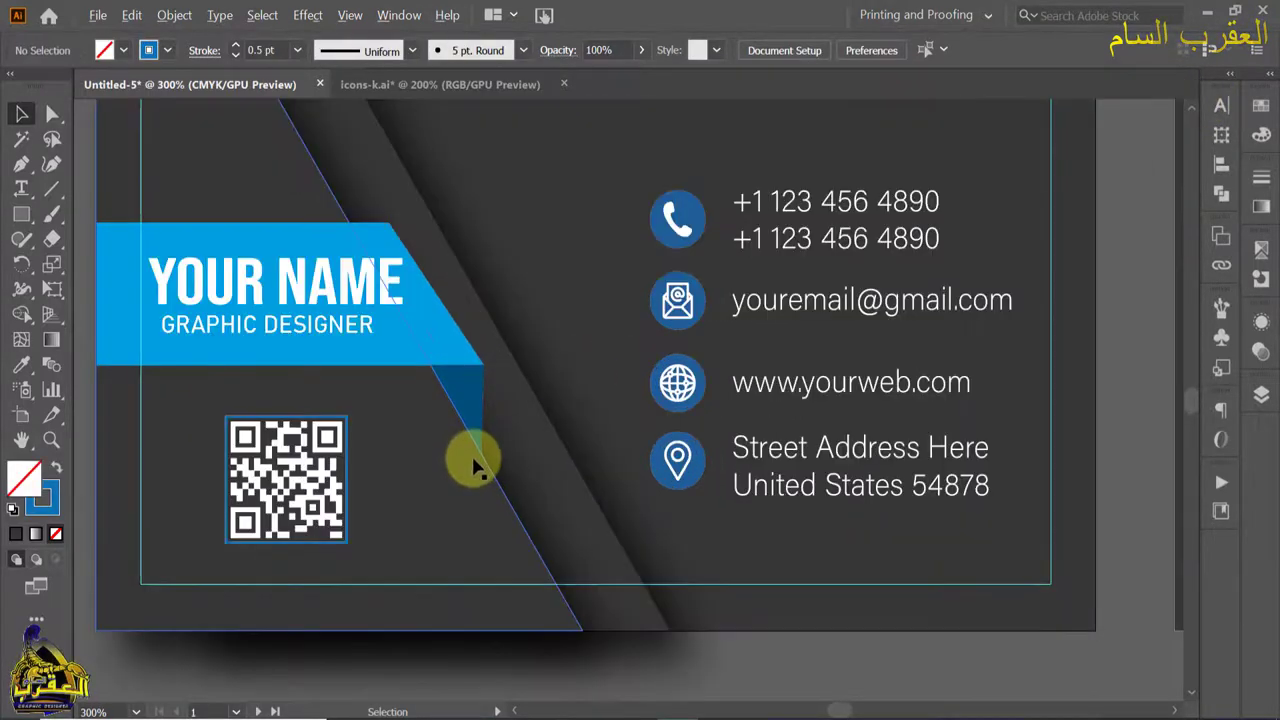
pyautogui.scroll(-2, 474, 462)
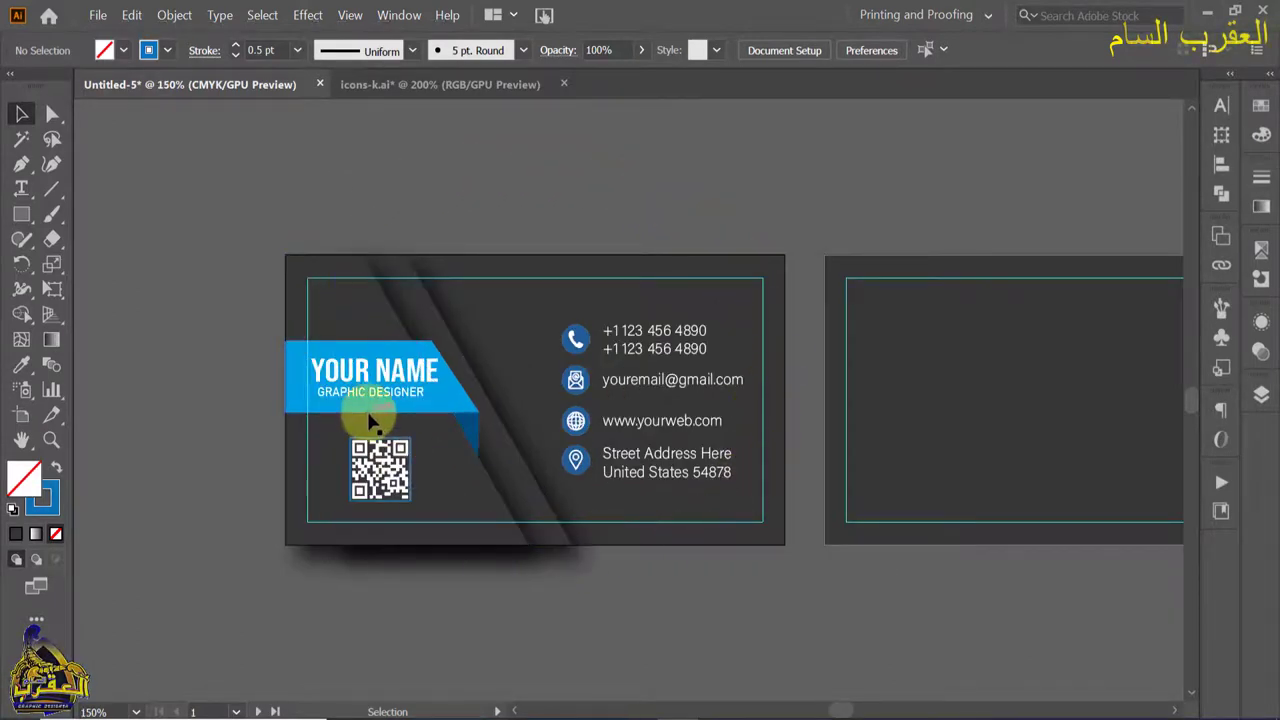
pyautogui.press('space')
pyautogui.moveTo(790, 385); pyautogui.dragTo(841, 398)
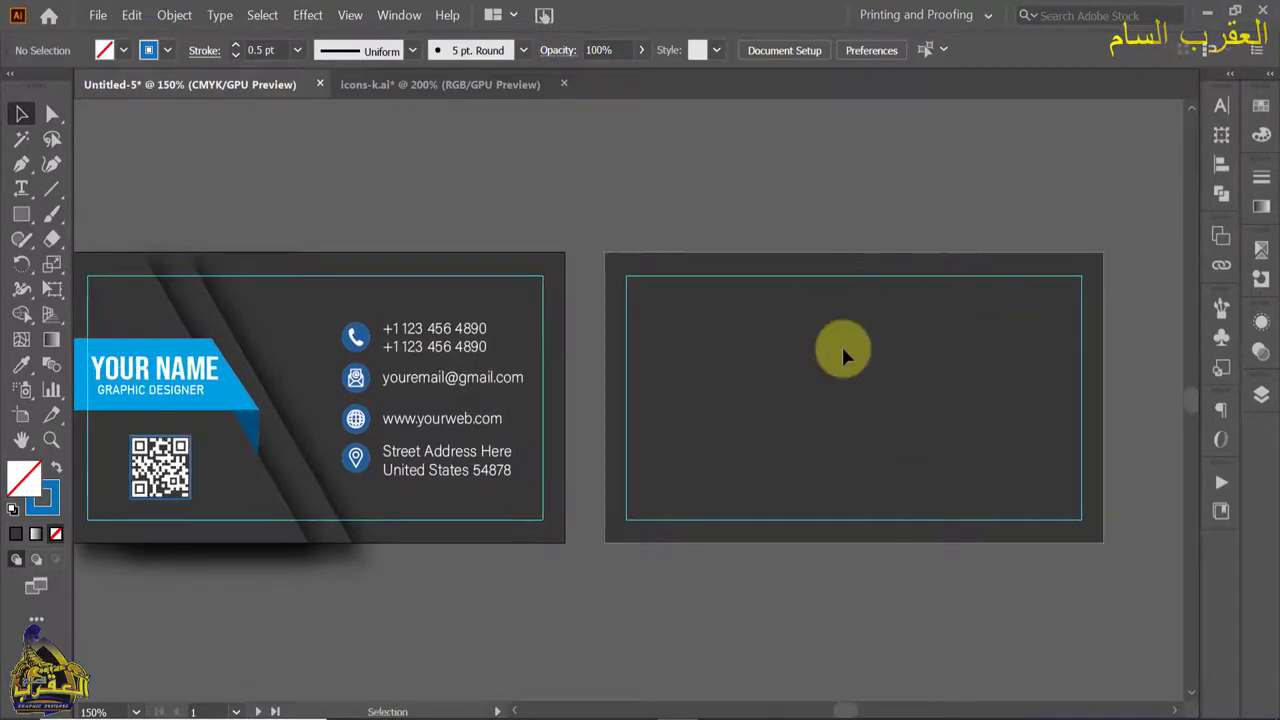
pyautogui.click(108, 444)
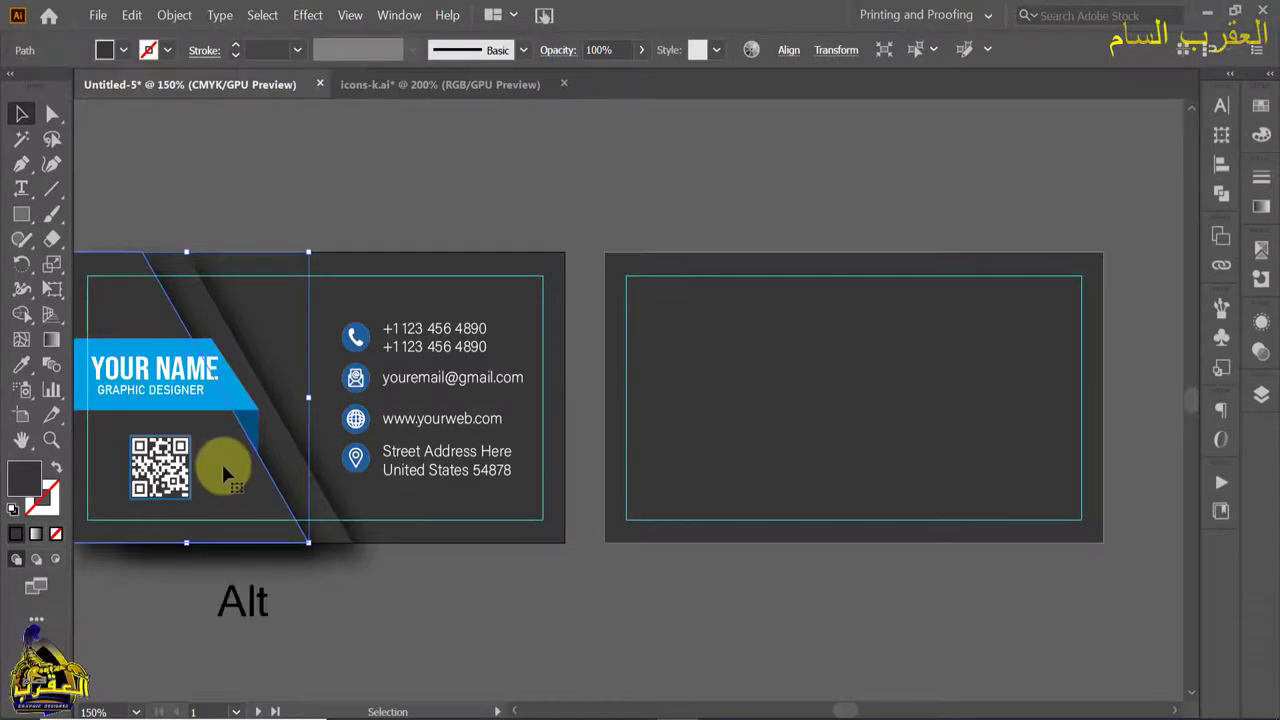
# Copy the diagonal strip onto the back card and make a 180° rotated copy
pyautogui.moveTo(227, 469); pyautogui.dragTo(762, 474)
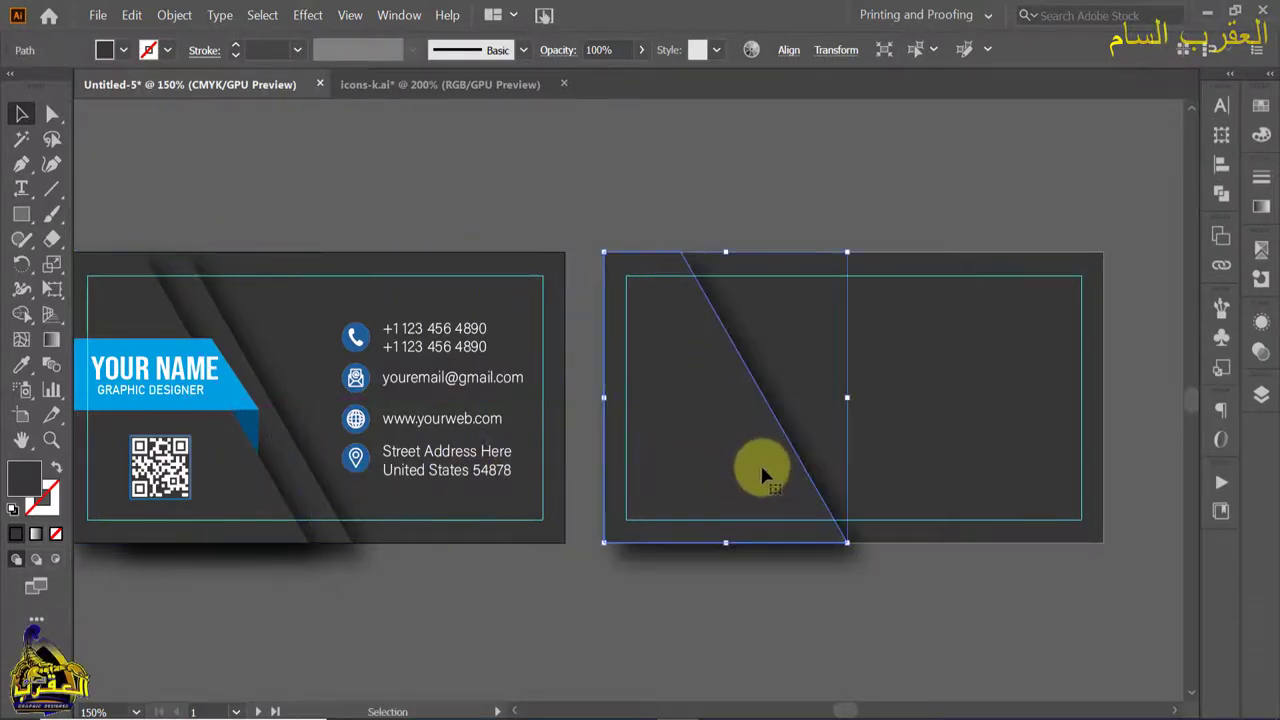
pyautogui.rightClick(711, 415)
pyautogui.moveTo(758, 322)
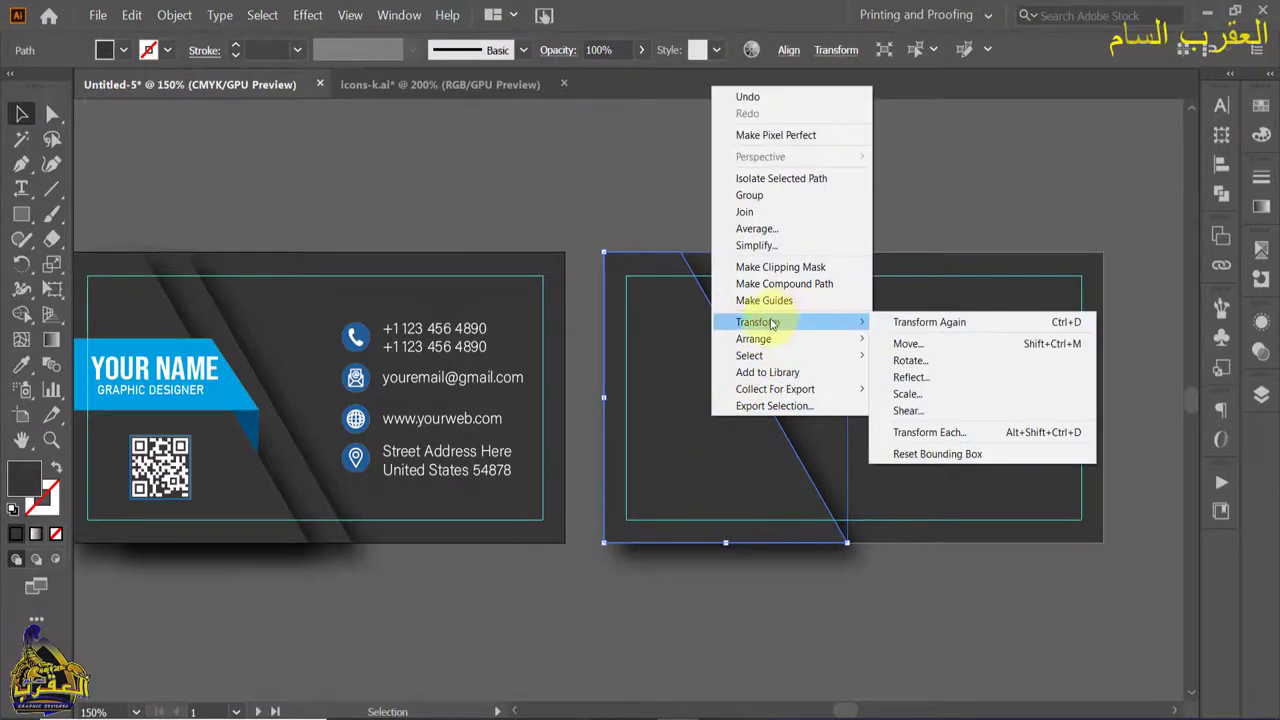
pyautogui.click(914, 362)
pyautogui.moveTo(1191, 160); pyautogui.dragTo(1077, 86)
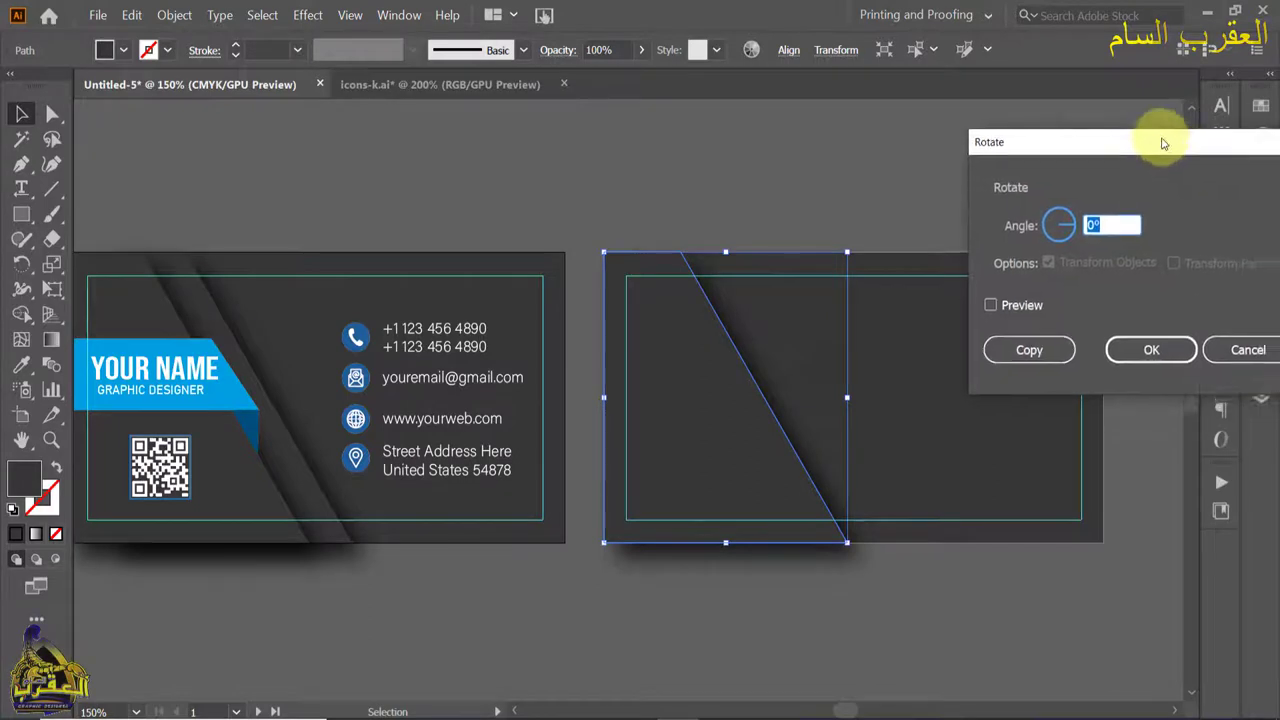
pyautogui.click(902, 245)
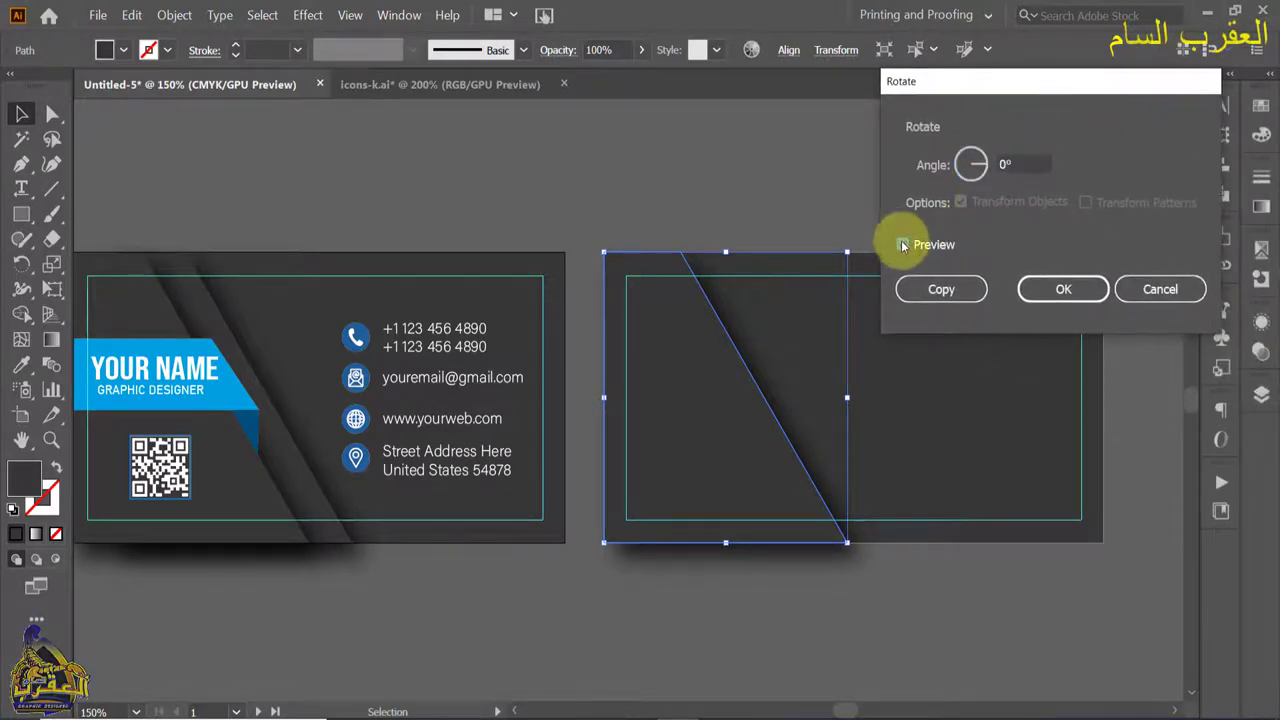
pyautogui.moveTo(1014, 86); pyautogui.dragTo(1034, 67)
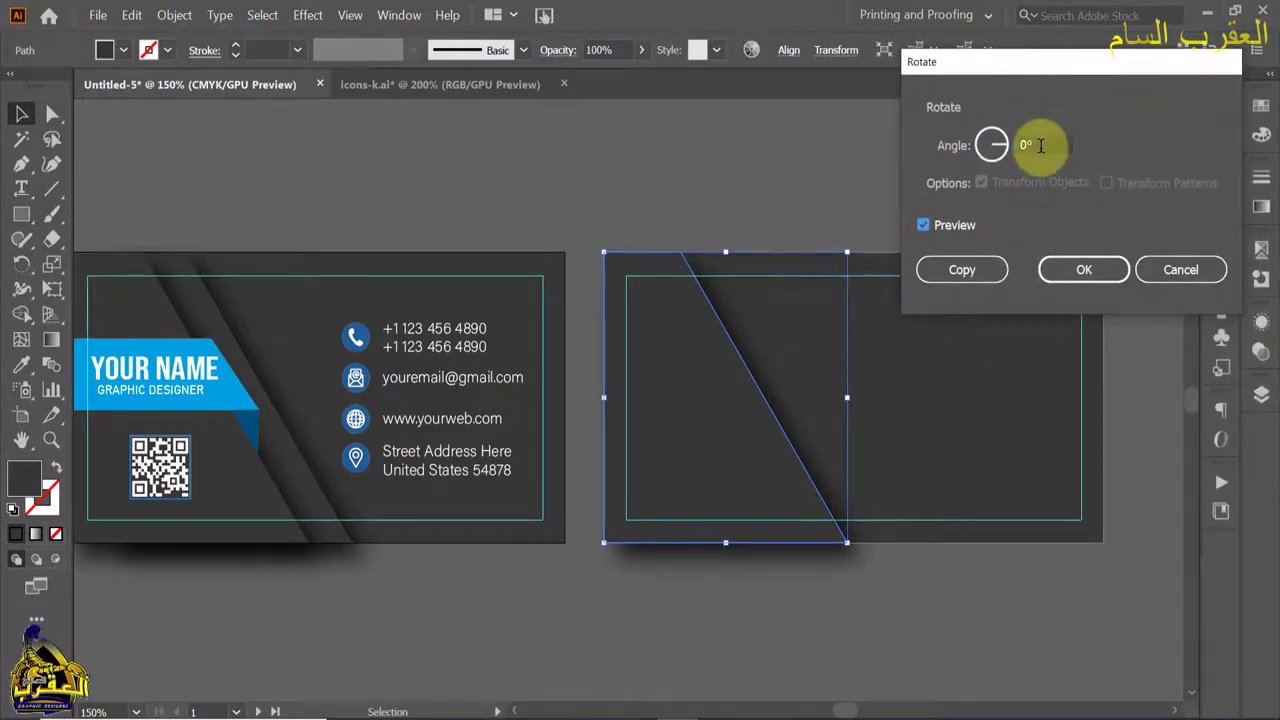
pyautogui.moveTo(1034, 143); pyautogui.dragTo(1006, 145)
pyautogui.write('180')
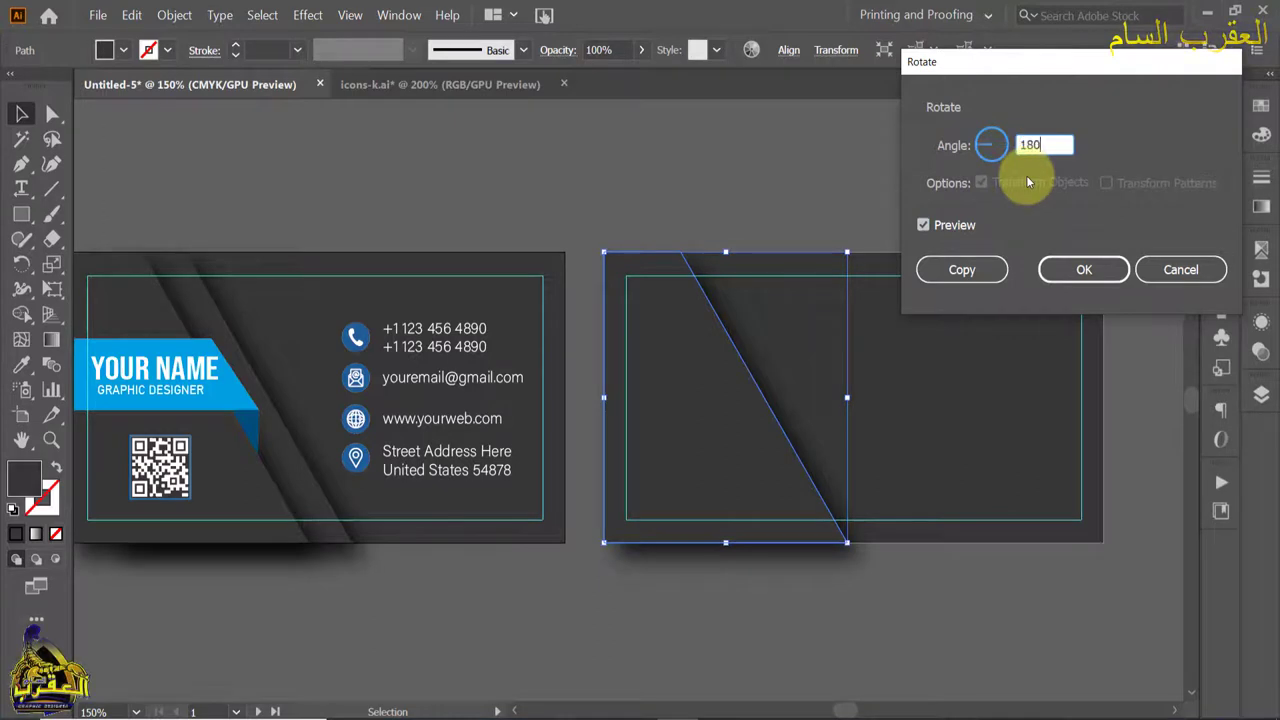
pyautogui.click(926, 226)
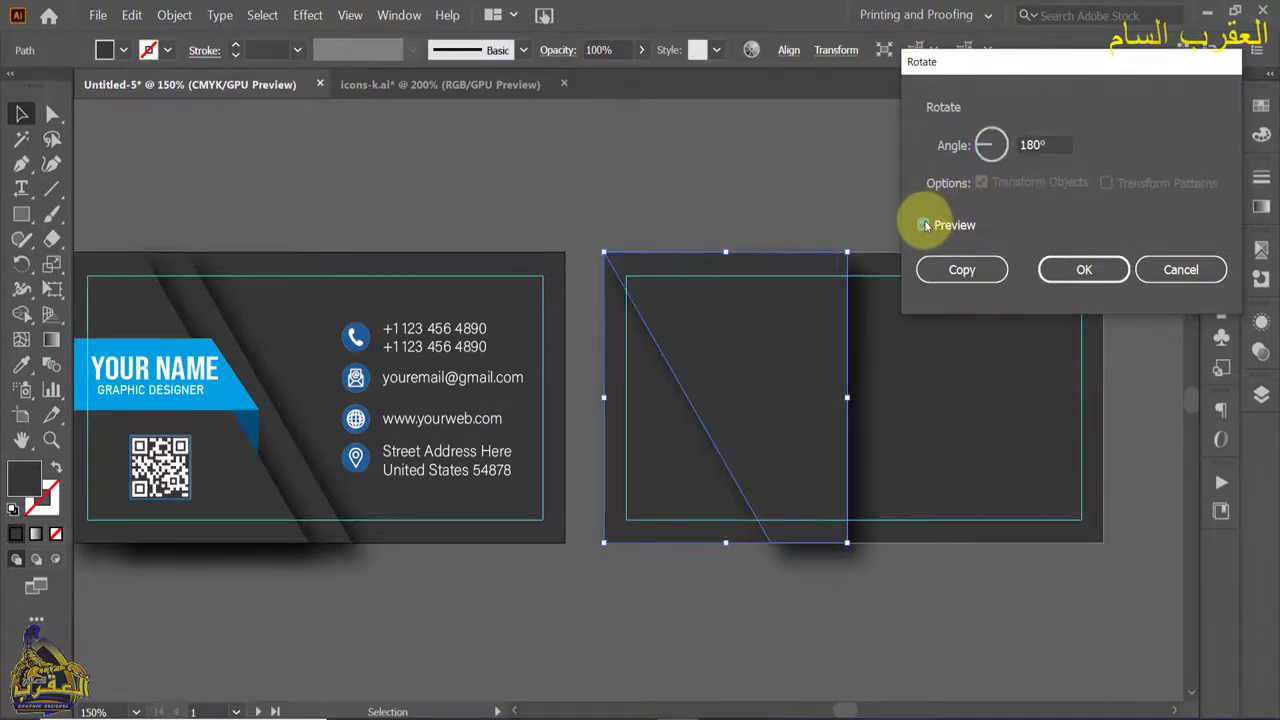
pyautogui.click(926, 226)
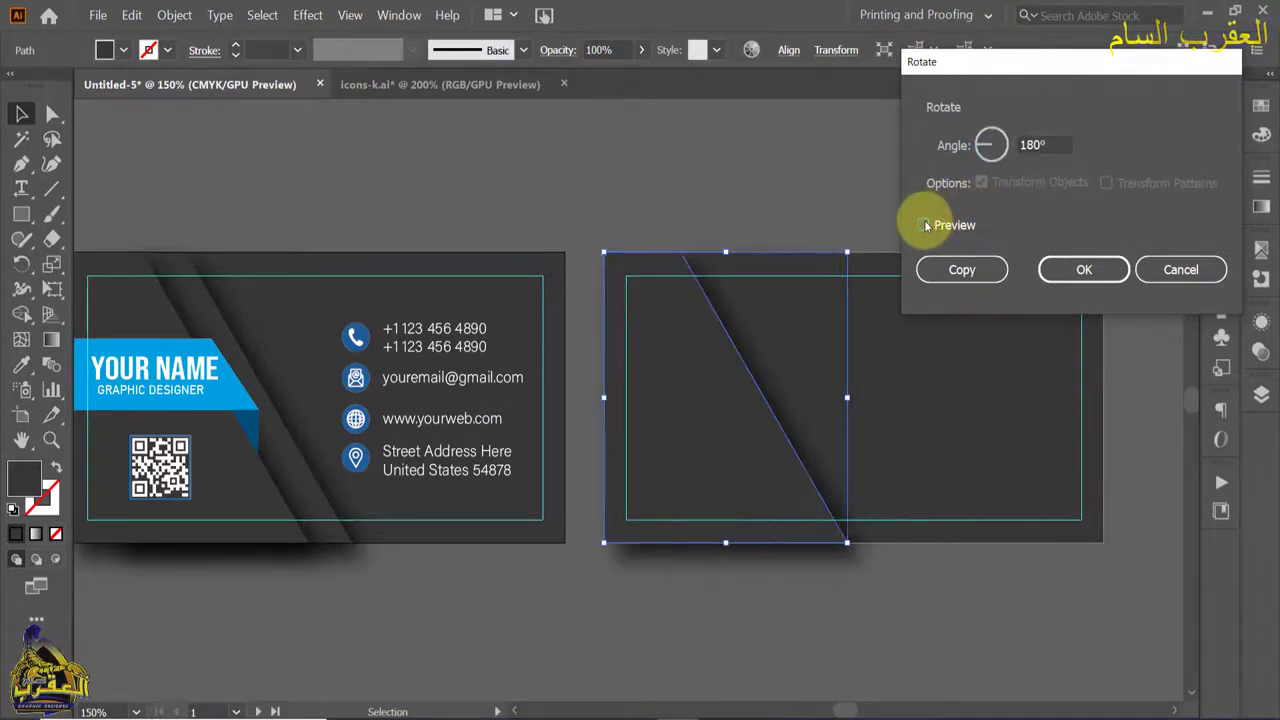
pyautogui.click(986, 269)
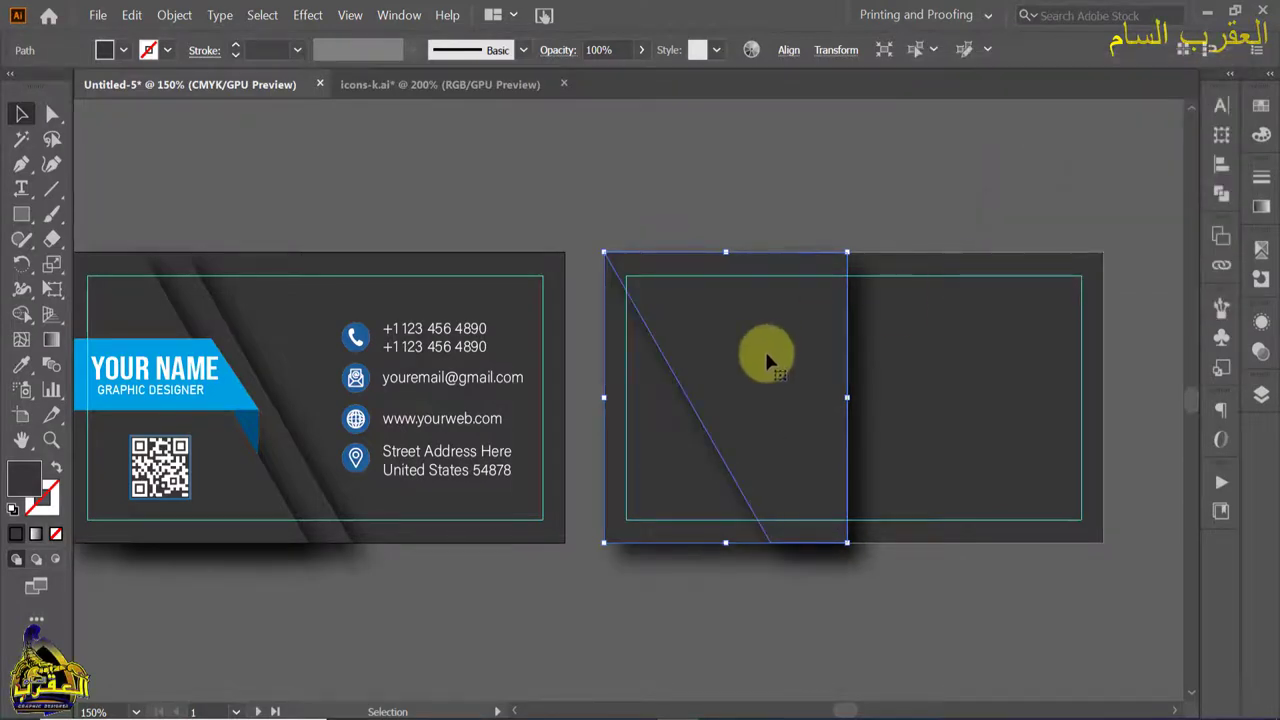
# Move the rotated copy right and narrow the strips to 3.24 cm and 3.06 cm
pyautogui.moveTo(765, 352)
pyautogui.mouseDown()
pyautogui.moveTo(773, 369)
pyautogui.moveTo(1016, 368)
pyautogui.mouseUp()
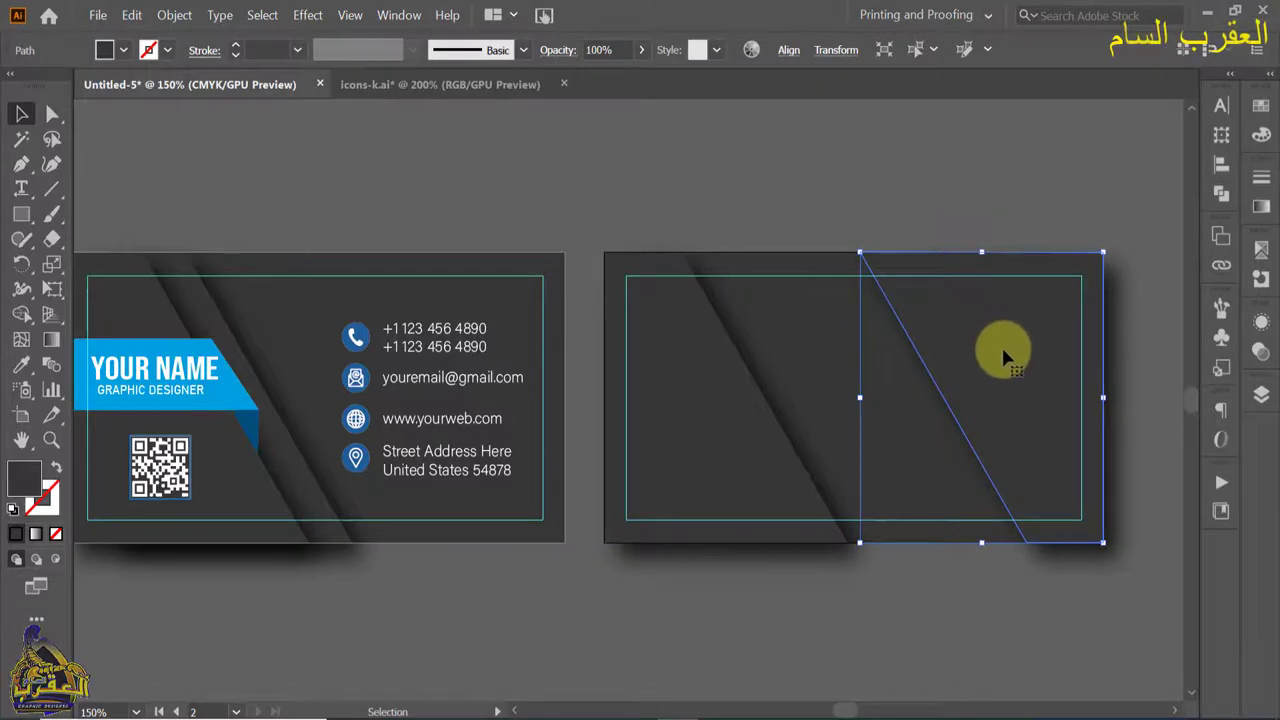
pyautogui.moveTo(860, 398); pyautogui.dragTo(930, 400)
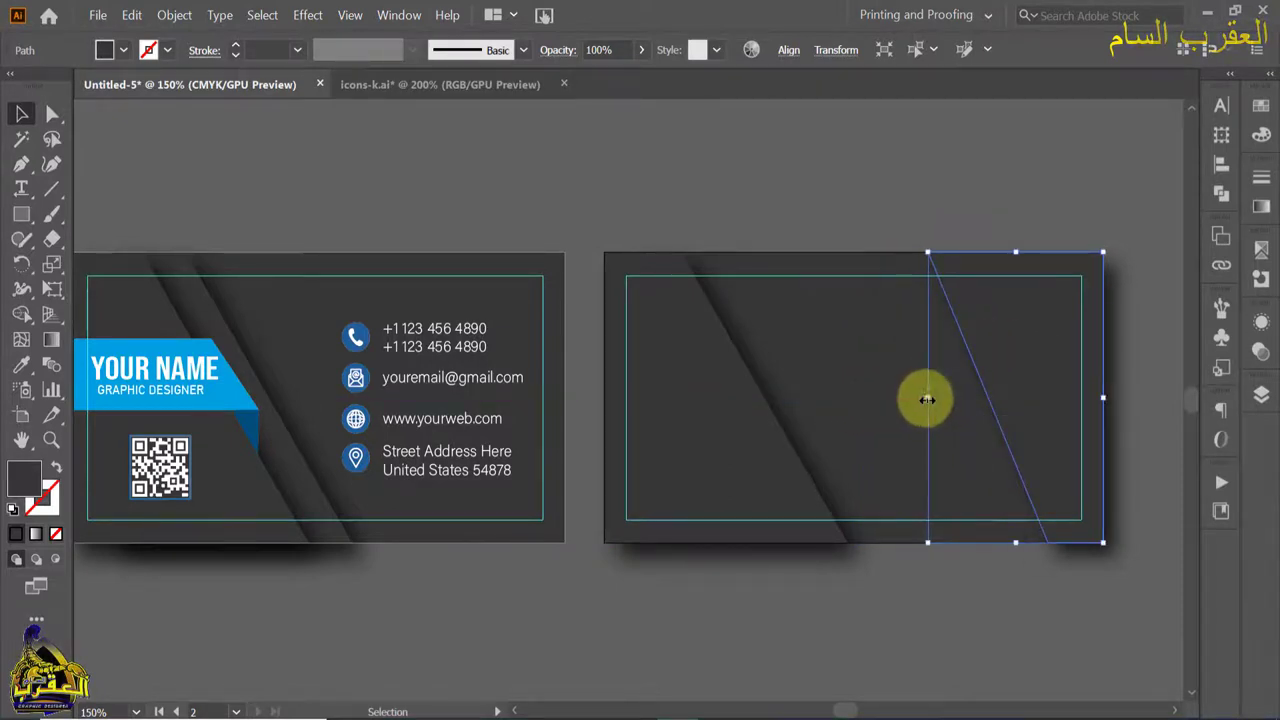
pyautogui.click(705, 400)
pyautogui.moveTo(845, 396); pyautogui.dragTo(778, 399)
pyautogui.click(894, 175)
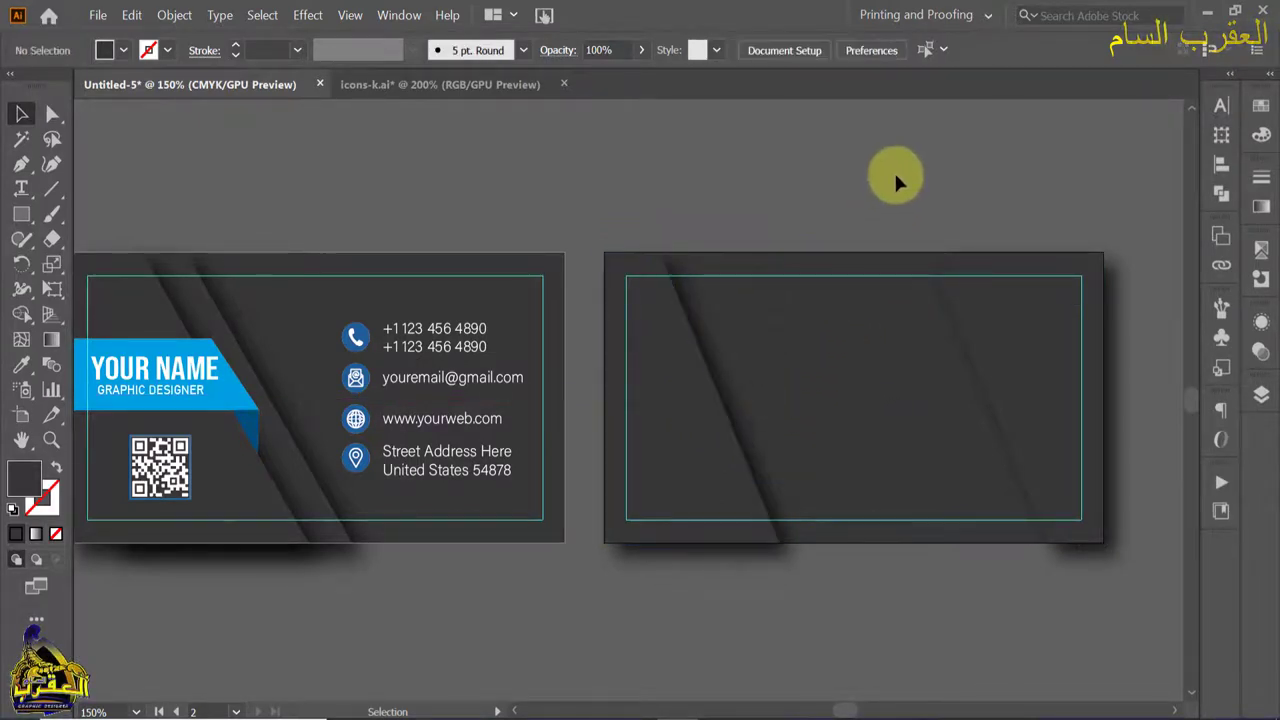
pyautogui.click(1010, 346)
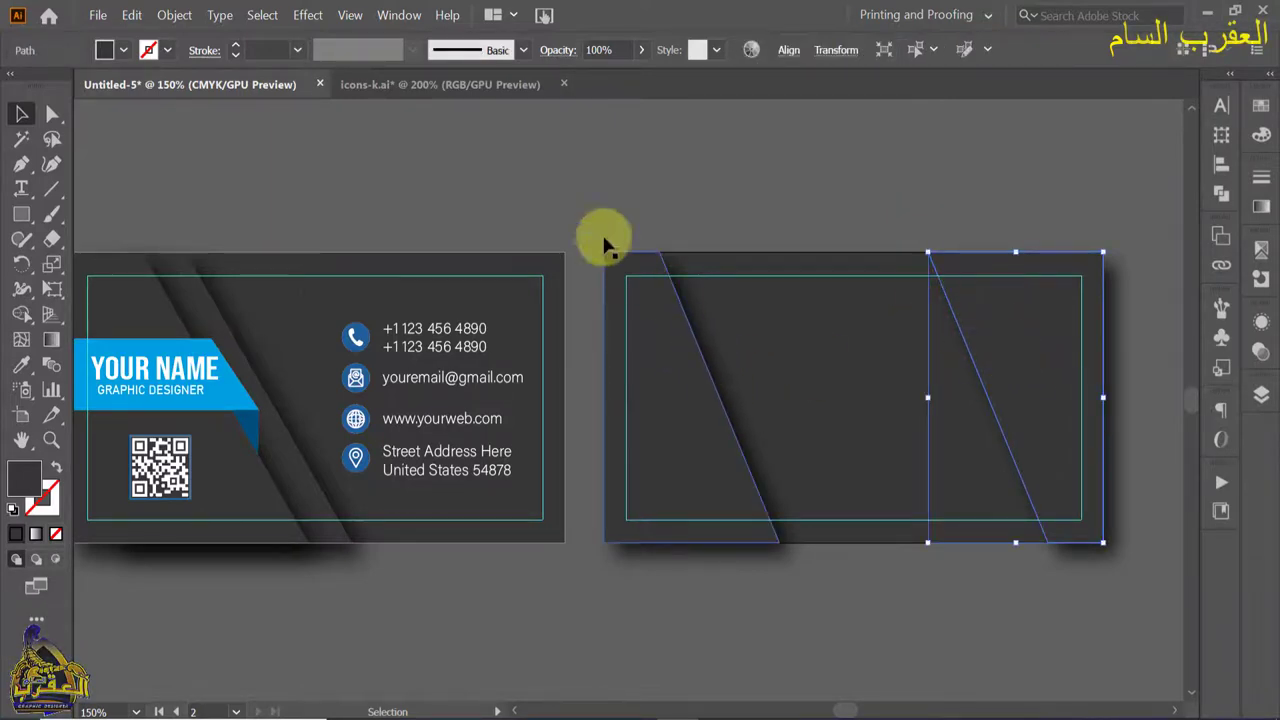
# Add a second default drop shadow to the back card's right diagonal strip
pyautogui.click(308, 15)
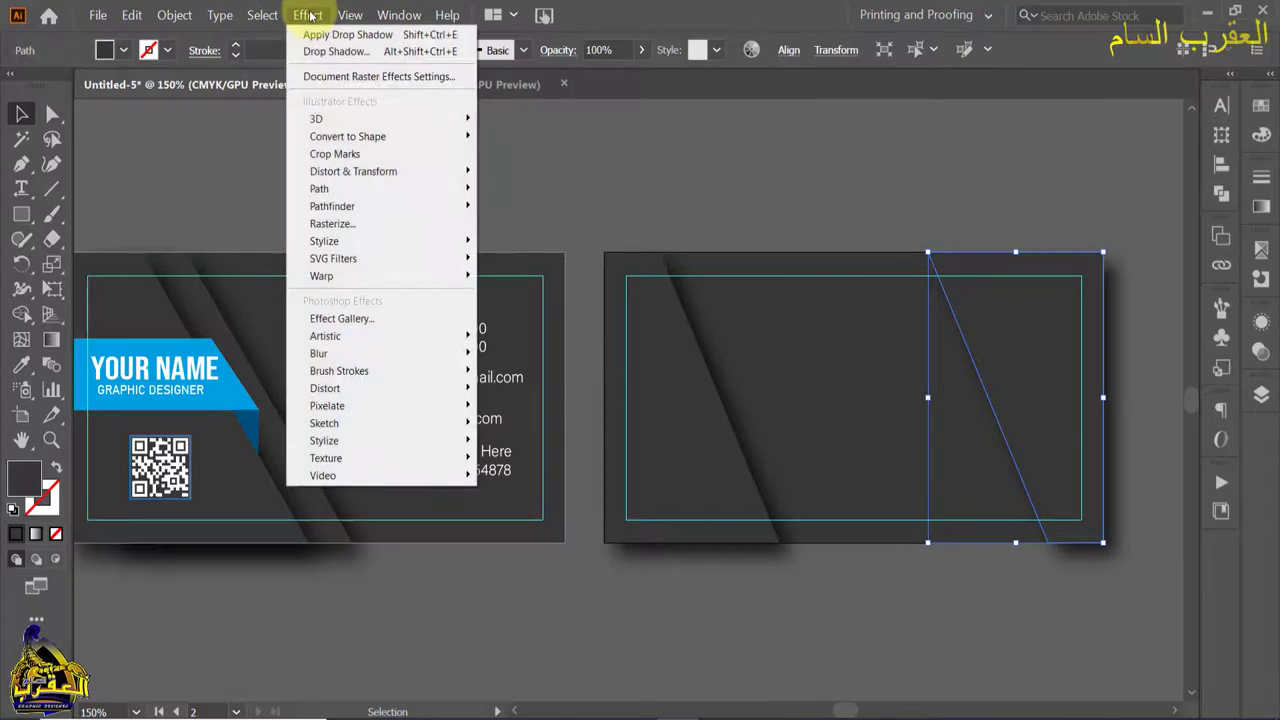
pyautogui.moveTo(324, 241)
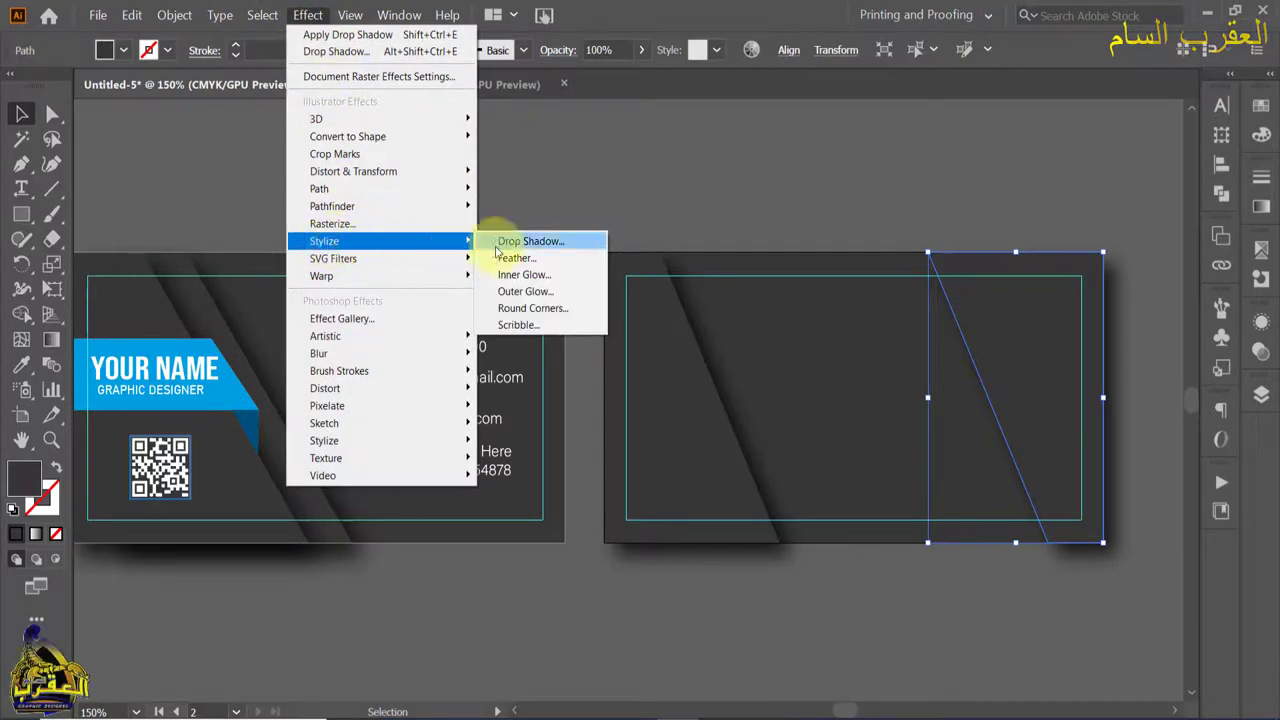
pyautogui.click(532, 242)
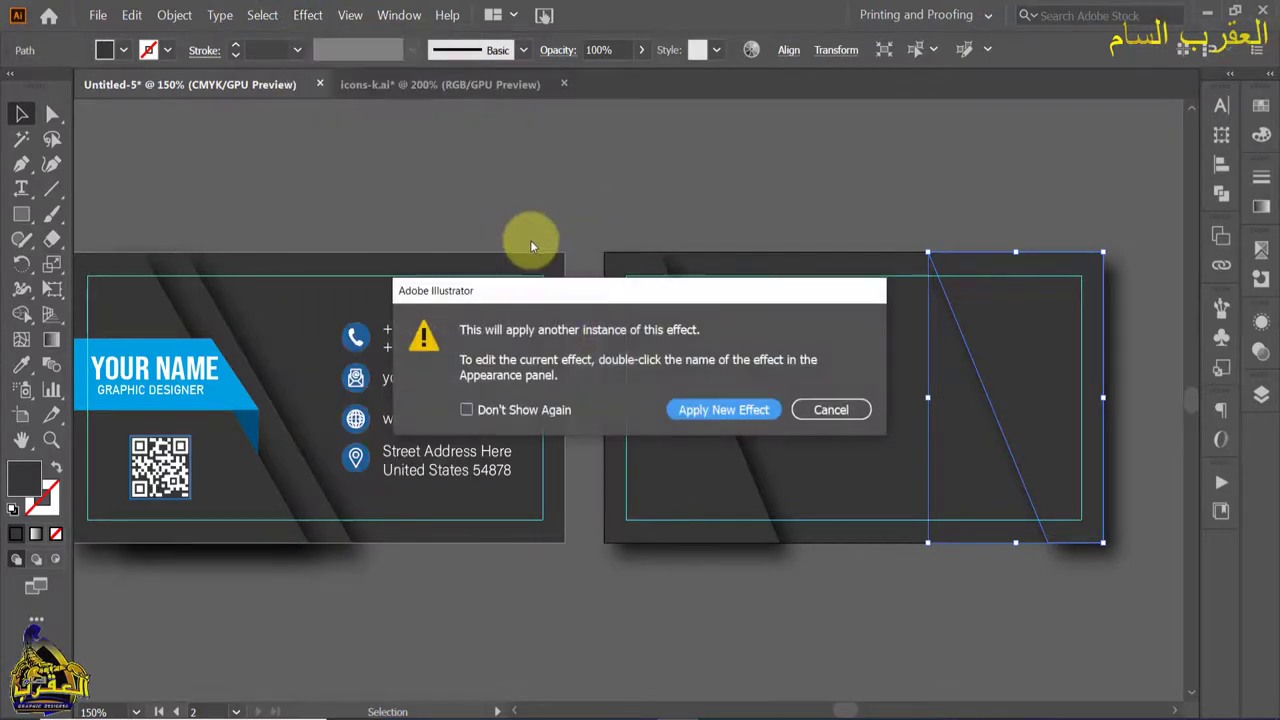
pyautogui.click(731, 409)
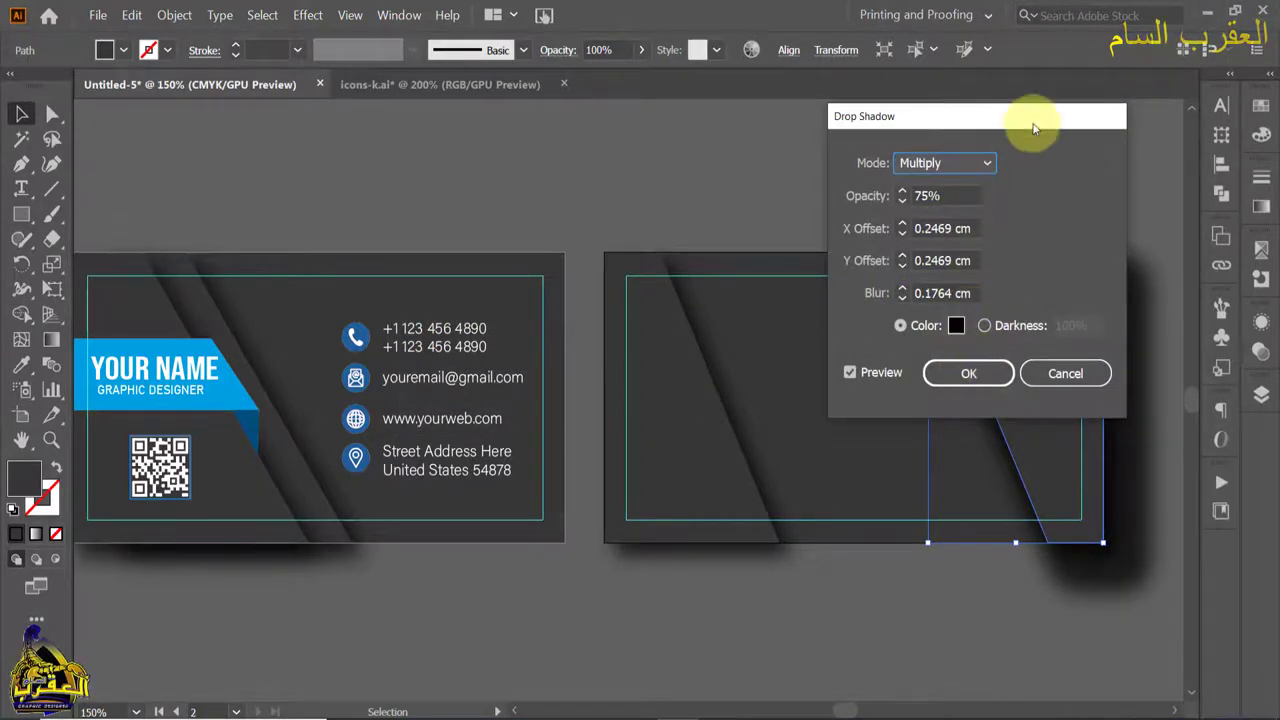
pyautogui.click(968, 372)
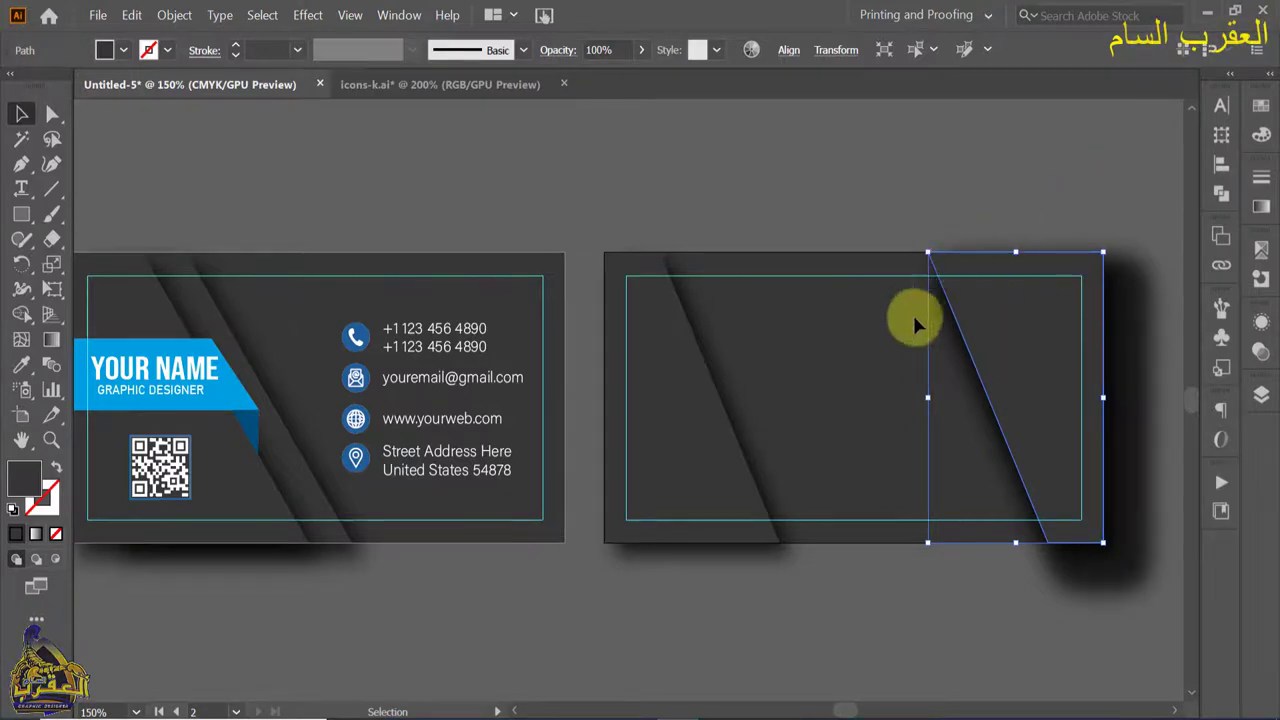
pyautogui.click(853, 328)
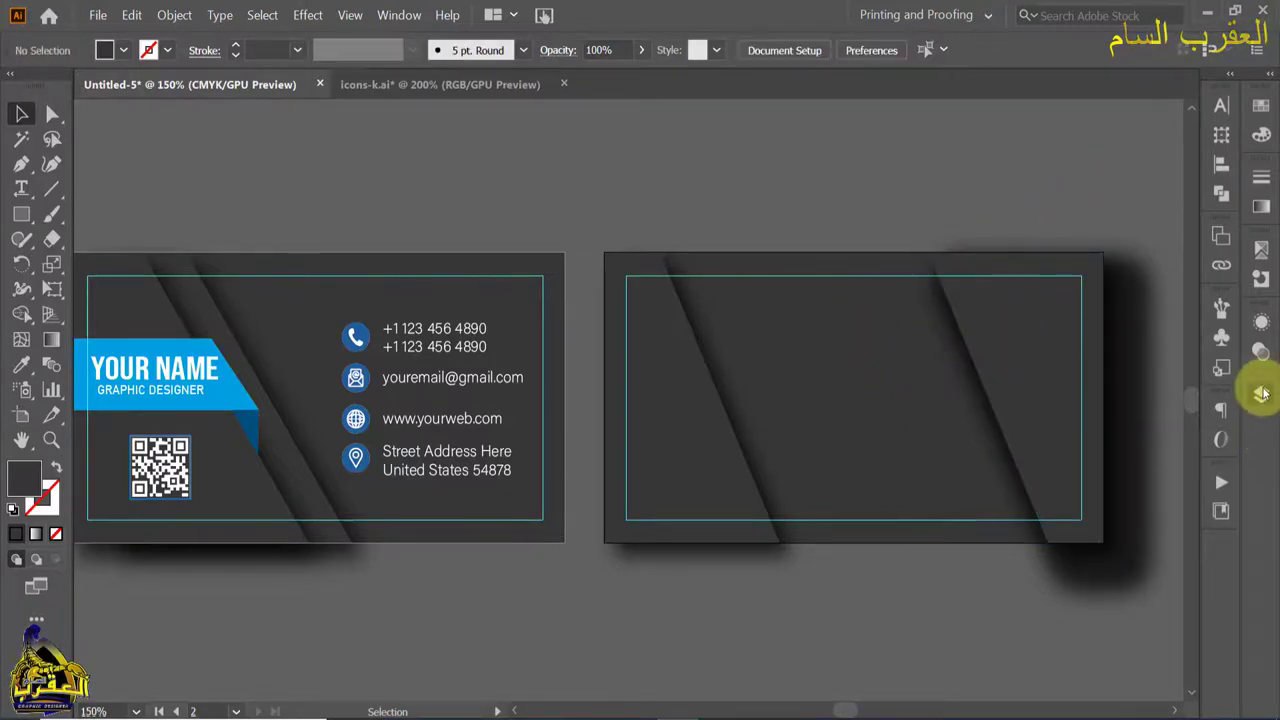
# Select the back card's background rectangle in the Layers panel
pyautogui.click(1262, 393)
pyautogui.scroll(-5, 1092, 511)
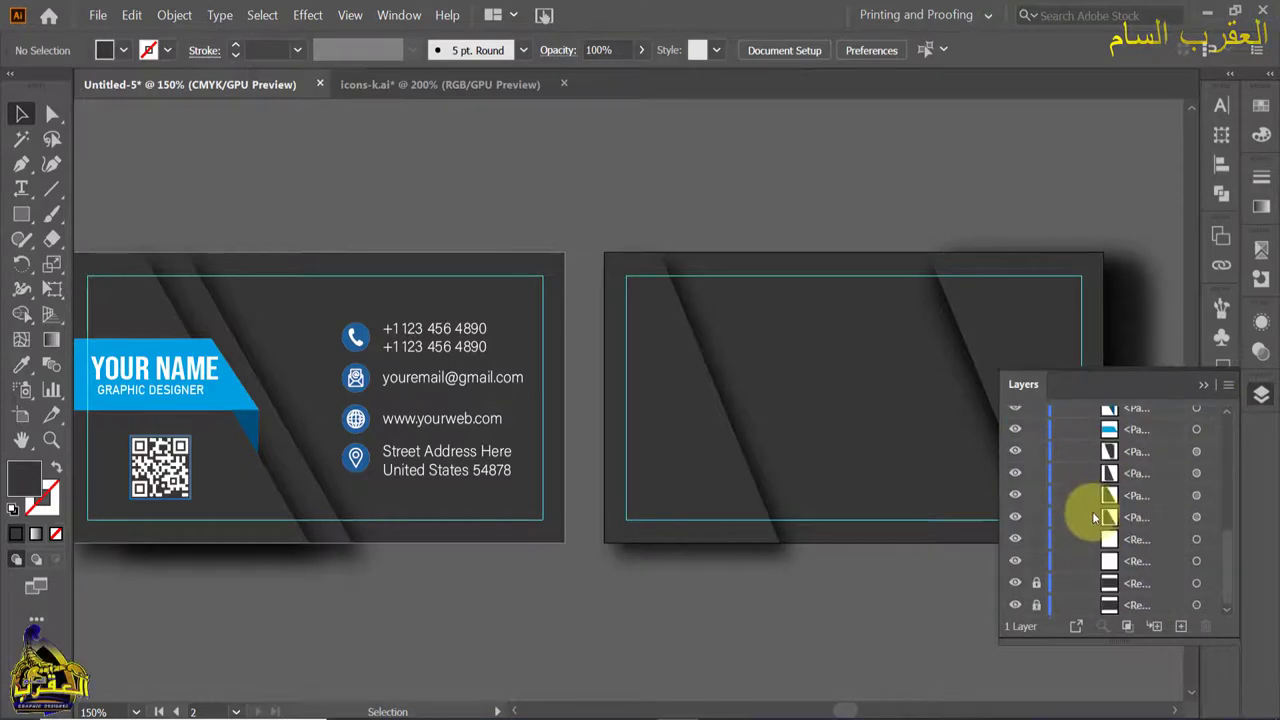
pyautogui.click(1035, 590)
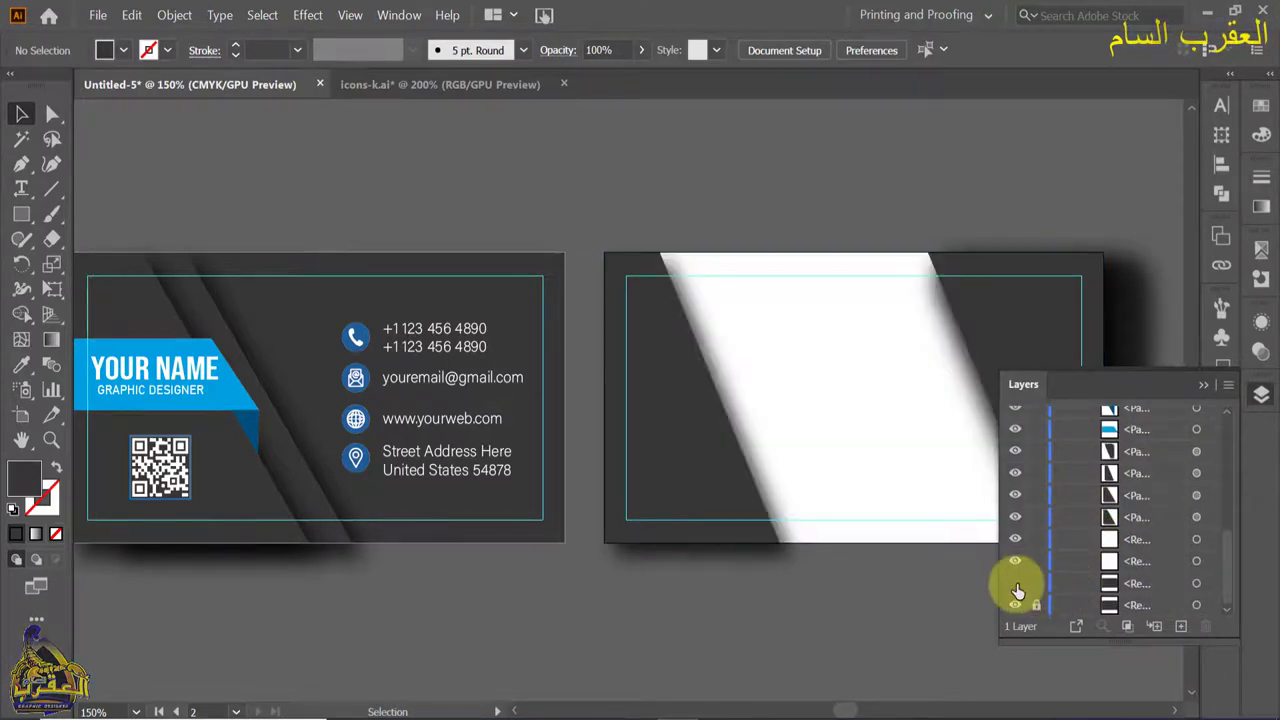
pyautogui.click(1203, 384)
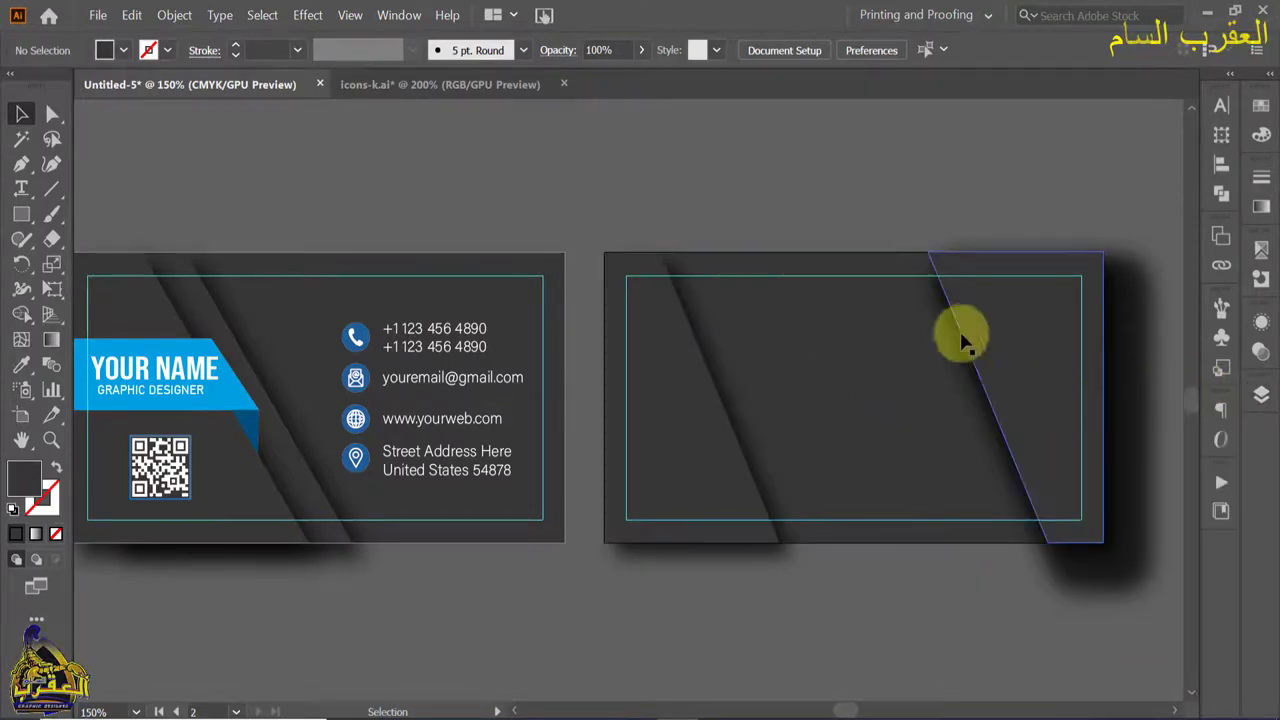
pyautogui.click(1040, 212)
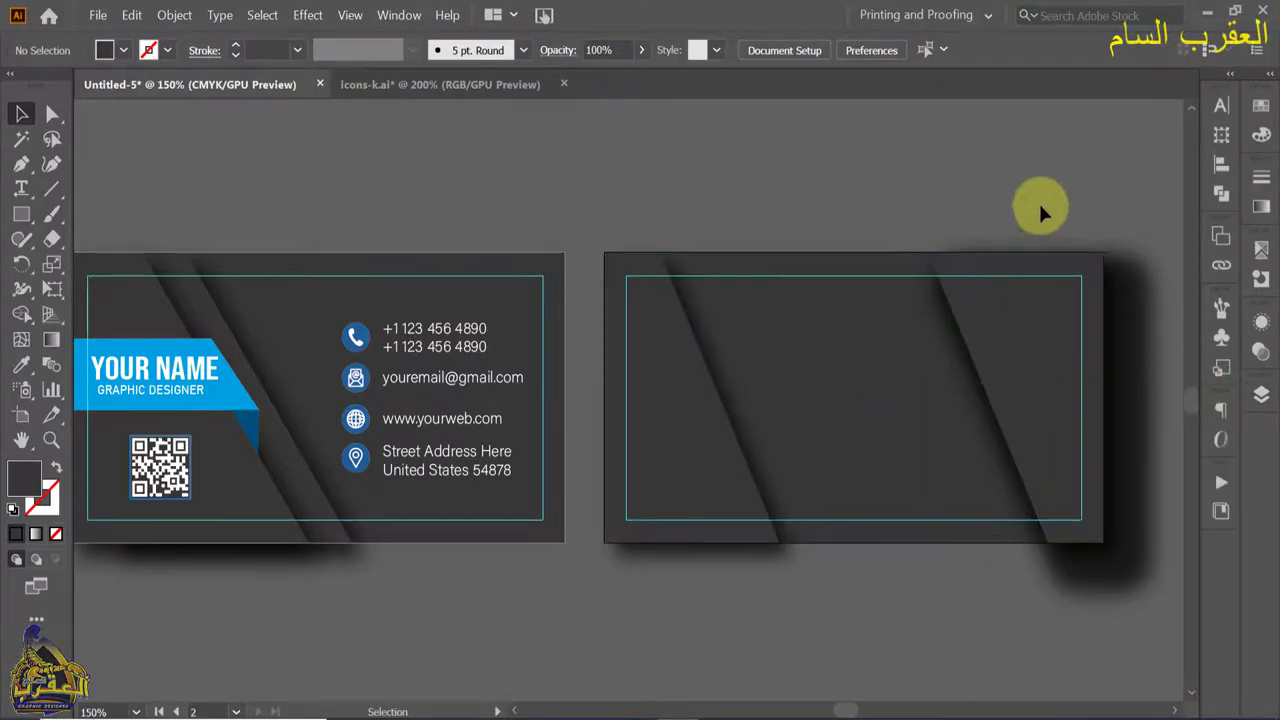
# Draw a rectangle over the back card and make a clipping mask with the strips
pyautogui.click(20, 215)
pyautogui.moveTo(605, 253); pyautogui.dragTo(1102, 541)
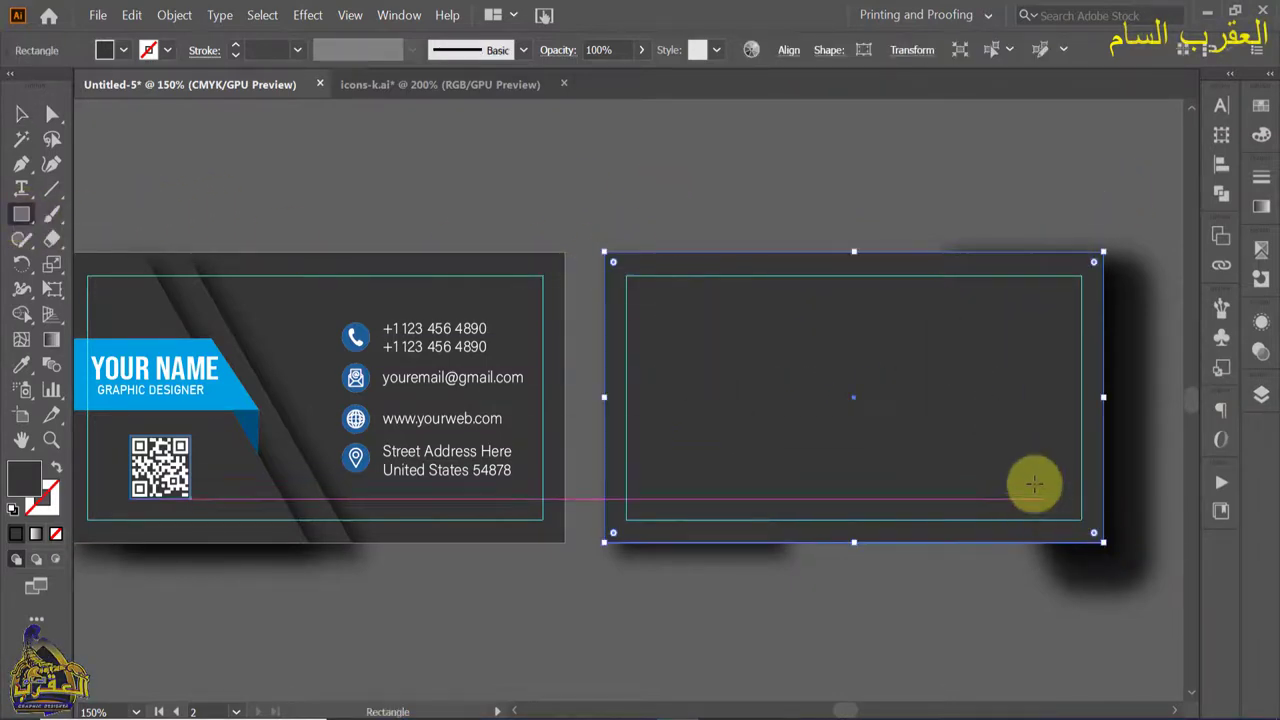
pyautogui.click(20, 114)
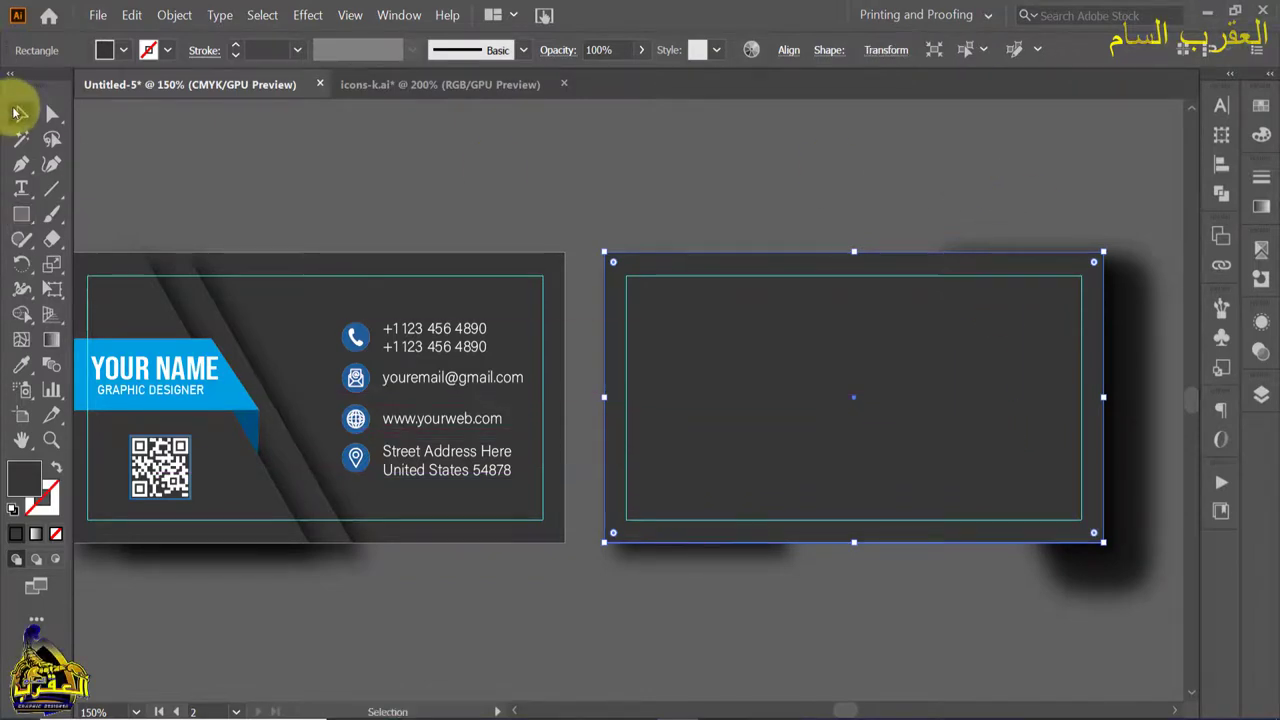
pyautogui.click(1136, 173)
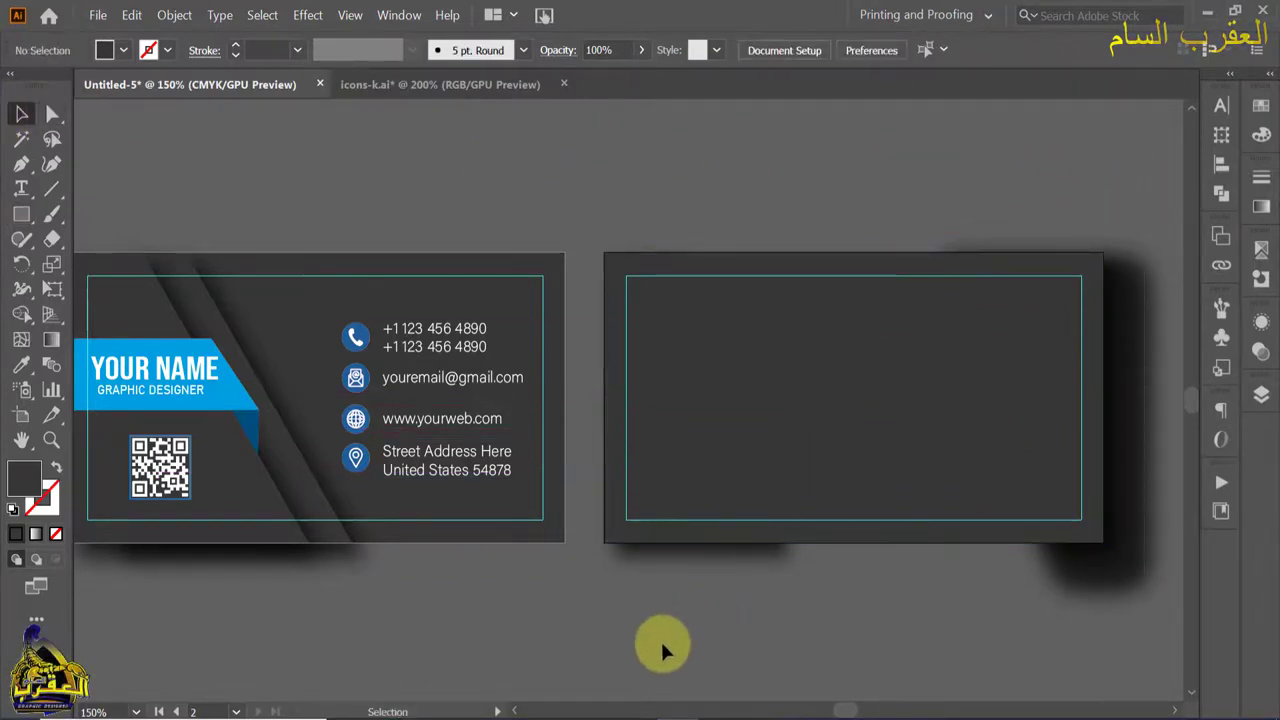
pyautogui.click(890, 449)
pyautogui.rightClick(898, 364)
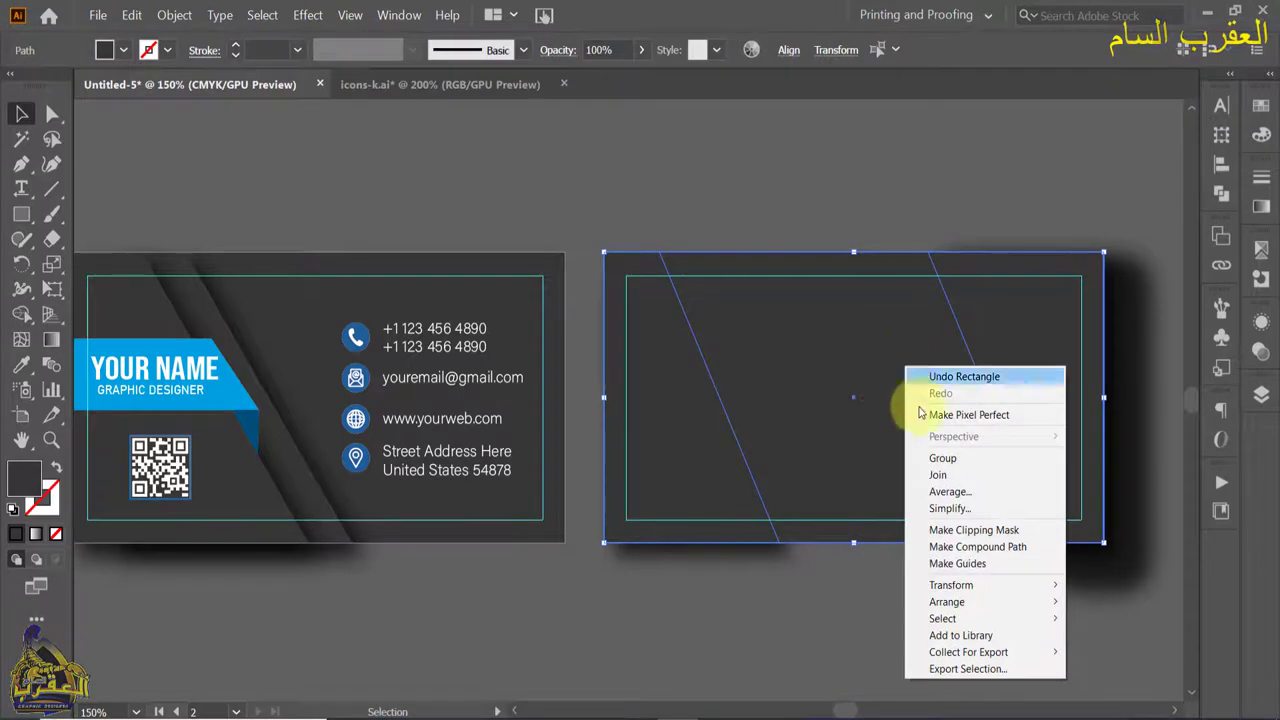
pyautogui.click(979, 531)
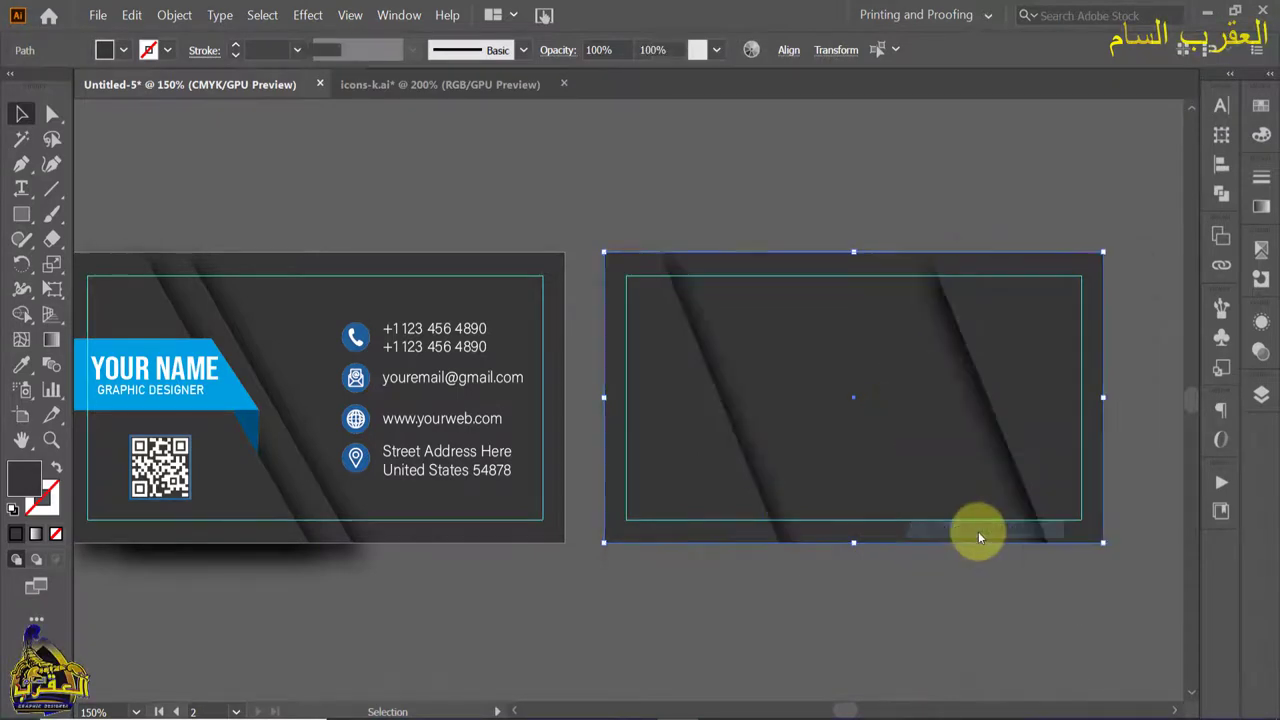
pyautogui.click(904, 184)
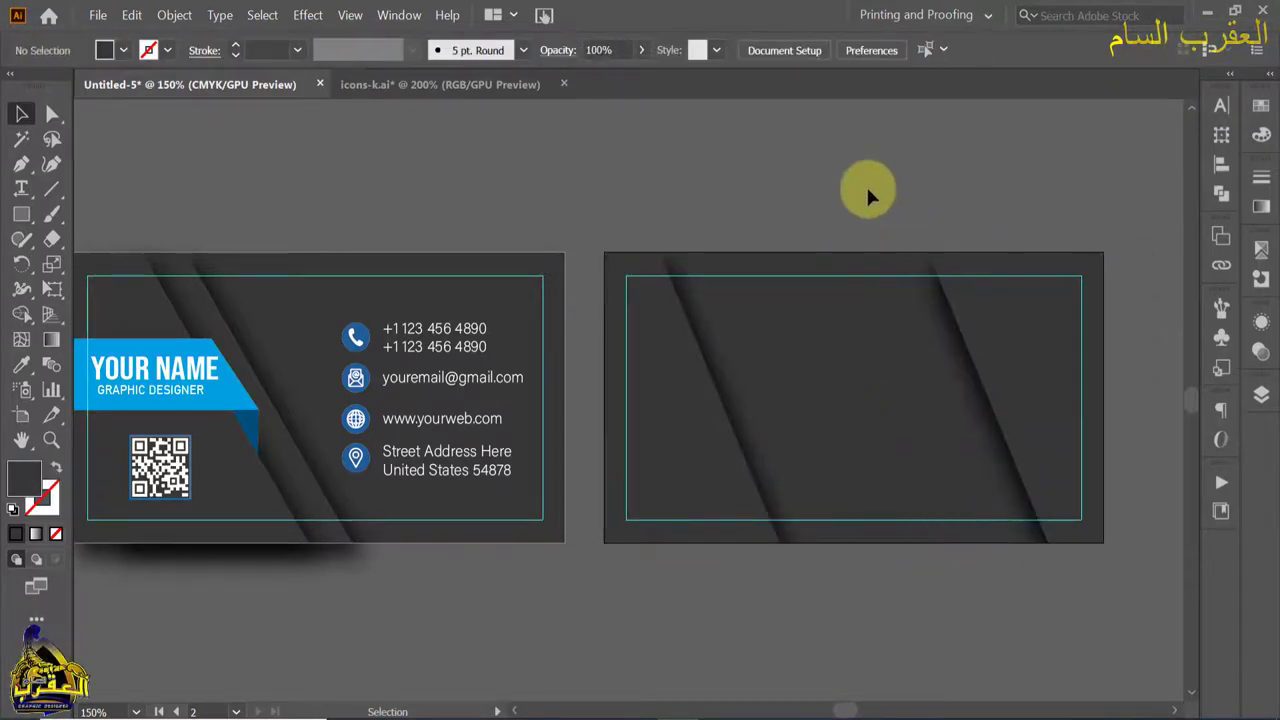
# Draw a blue banner rectangle across the back card
pyautogui.click(22, 216)
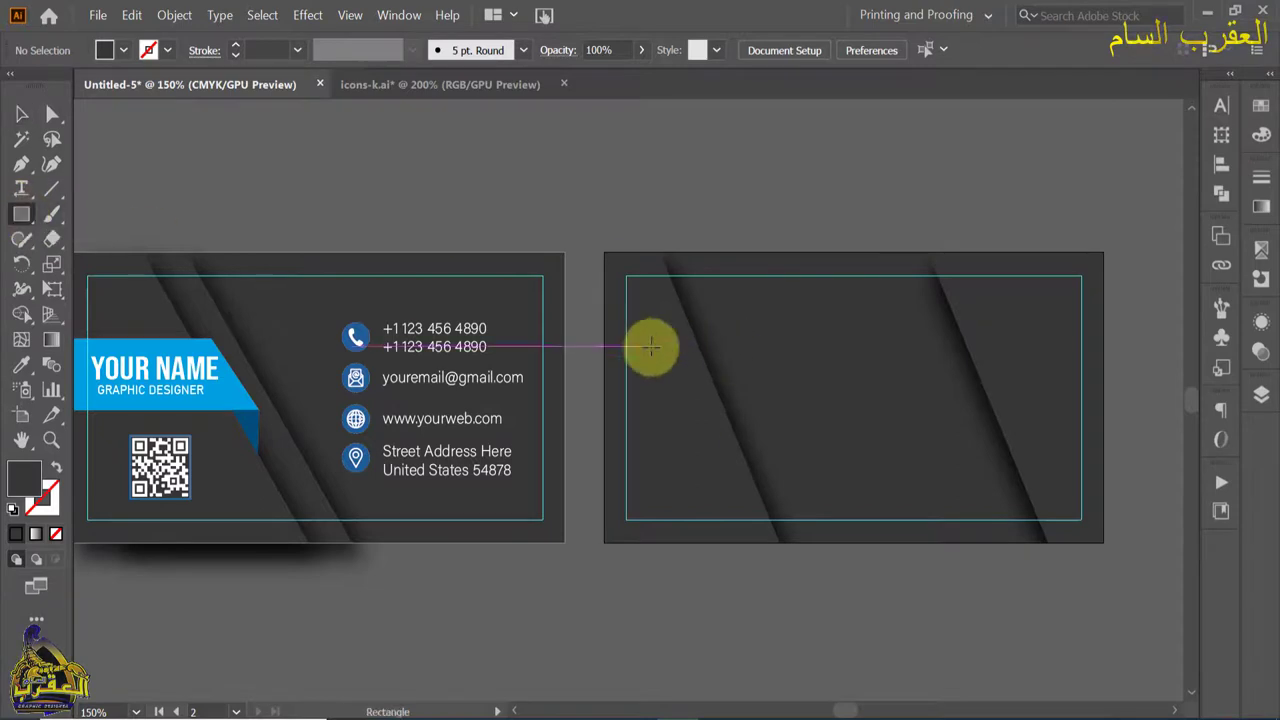
pyautogui.moveTo(631, 352)
pyautogui.mouseDown()
pyautogui.moveTo(979, 450)
pyautogui.moveTo(1085, 457)
pyautogui.mouseUp()
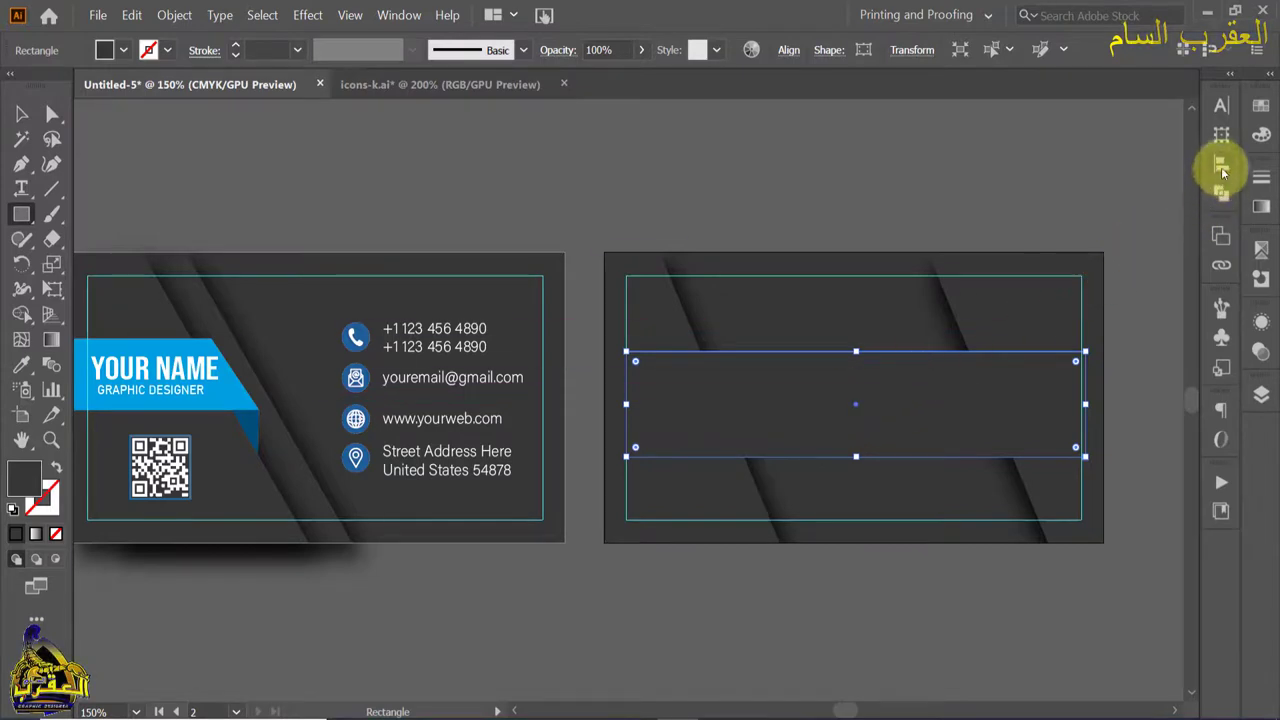
pyautogui.click(123, 50)
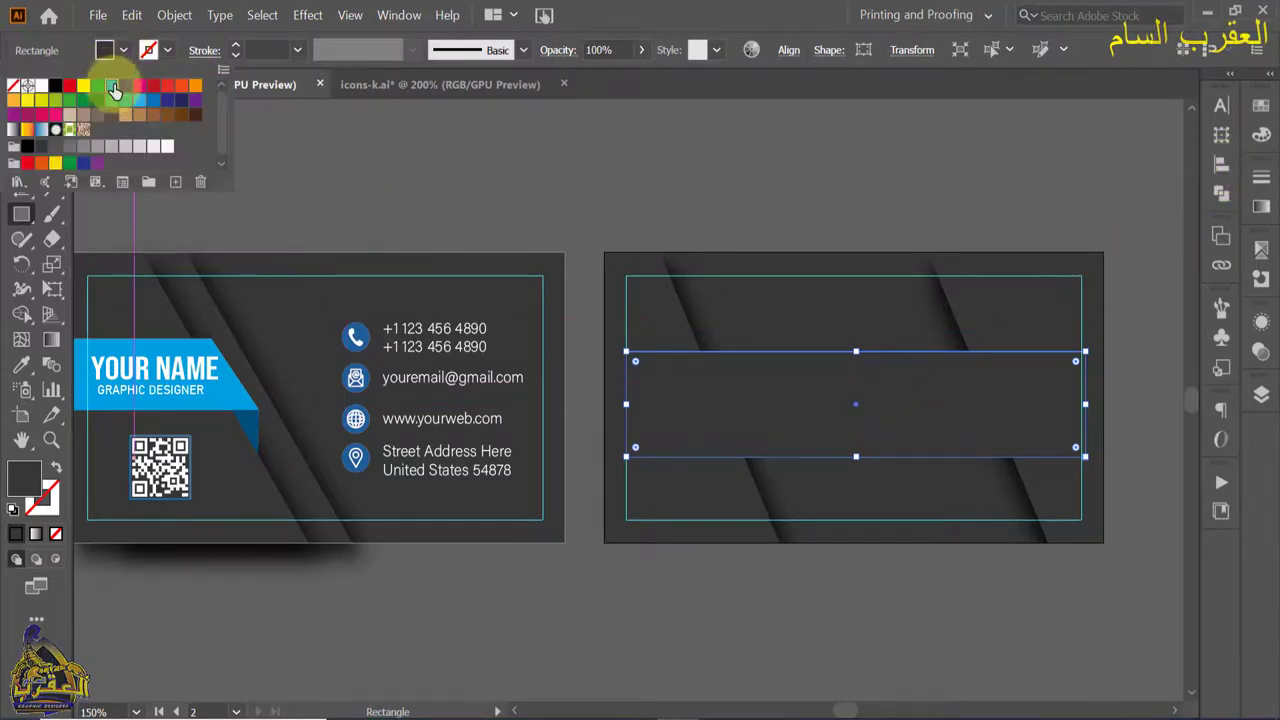
pyautogui.click(112, 86)
pyautogui.click(108, 46)
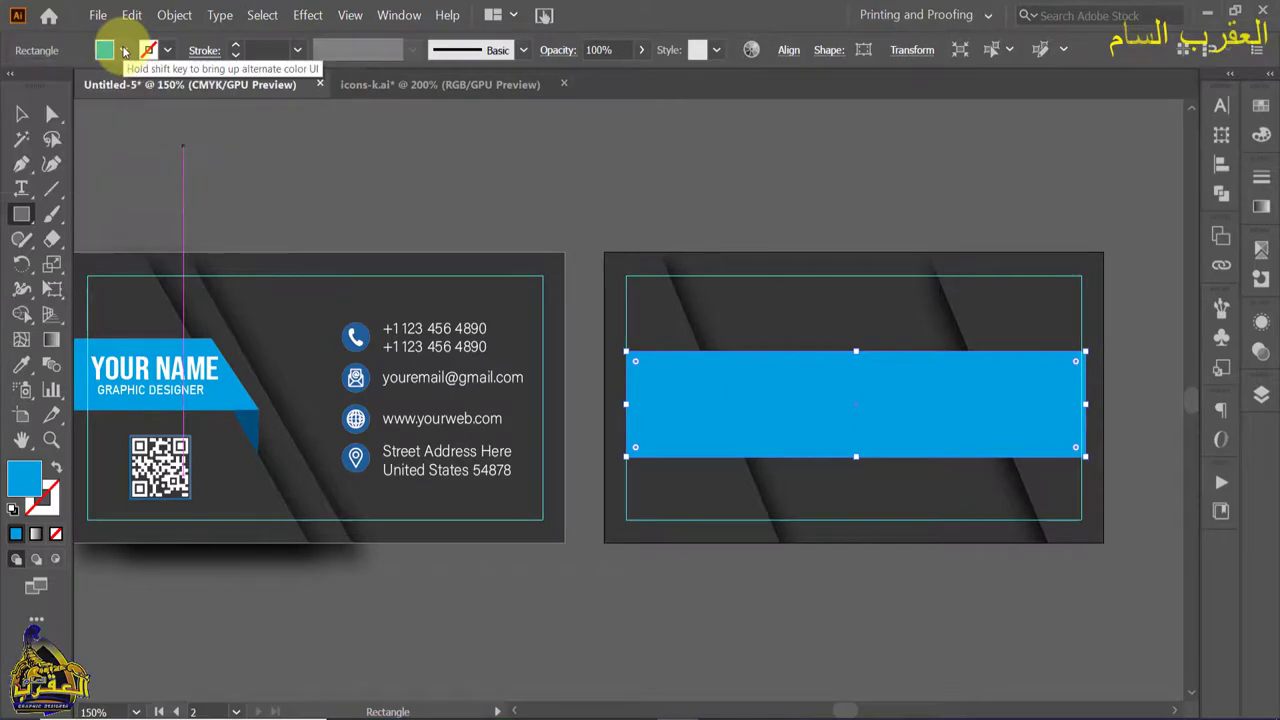
# Narrow the blue band by pulling in its left and right sides
pyautogui.click(18, 115)
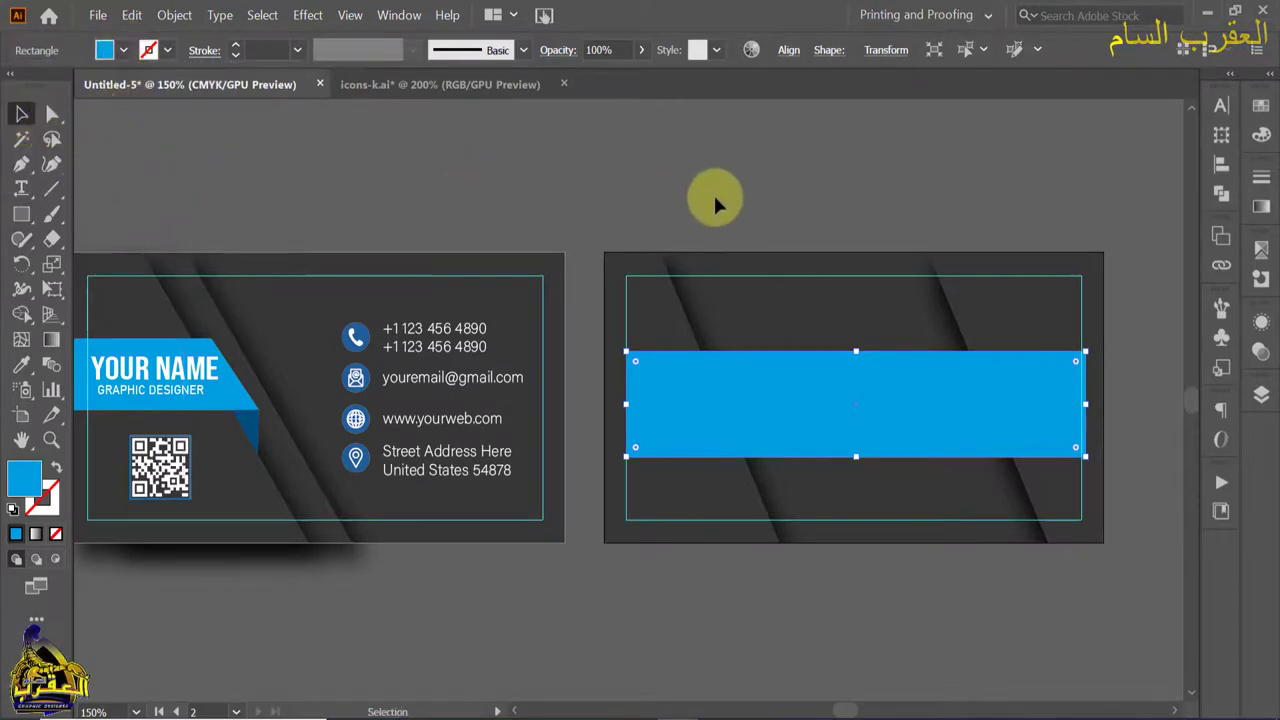
pyautogui.moveTo(714, 192); pyautogui.dragTo(828, 447)
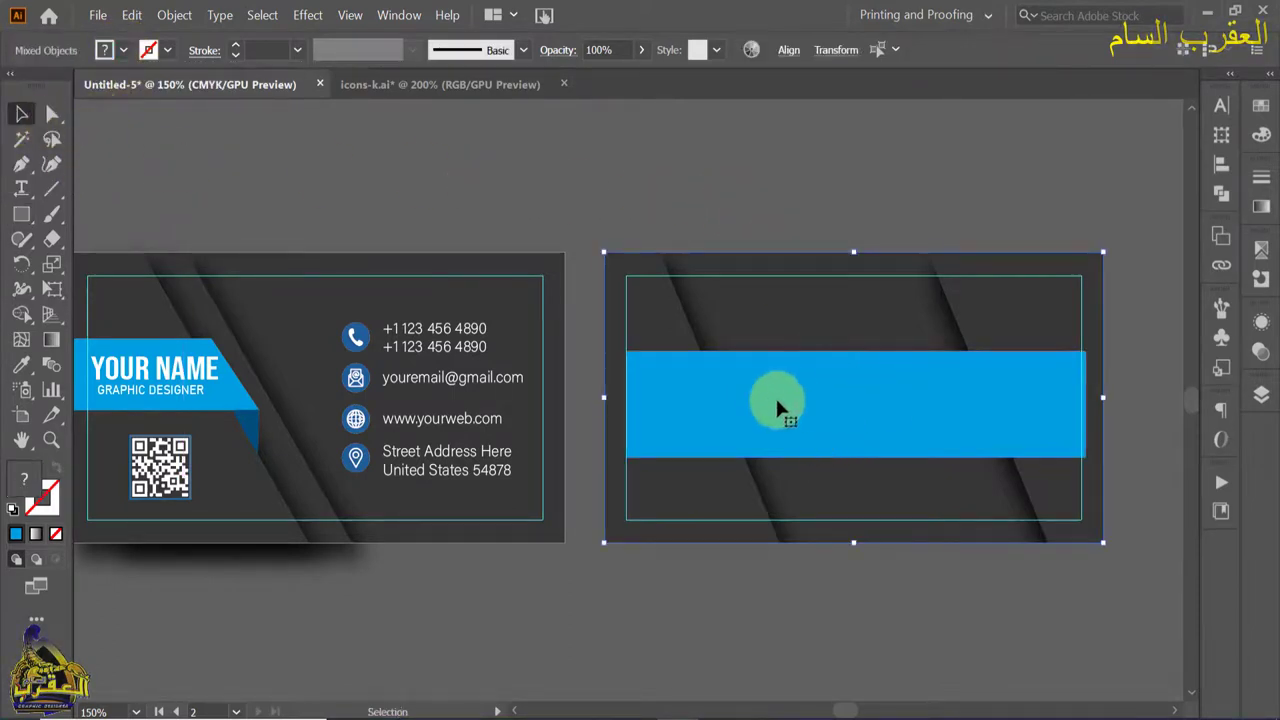
pyautogui.moveTo(850, 400); pyautogui.dragTo(855, 393)
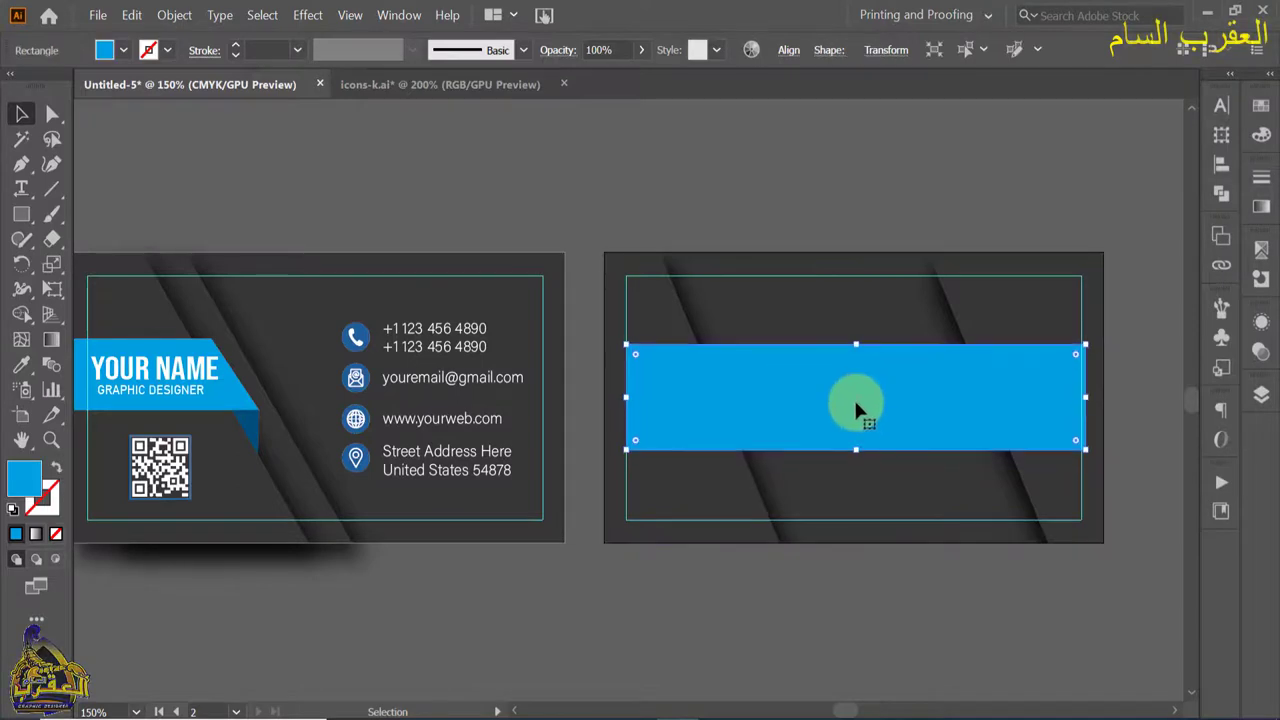
pyautogui.moveTo(627, 397); pyautogui.dragTo(742, 397)
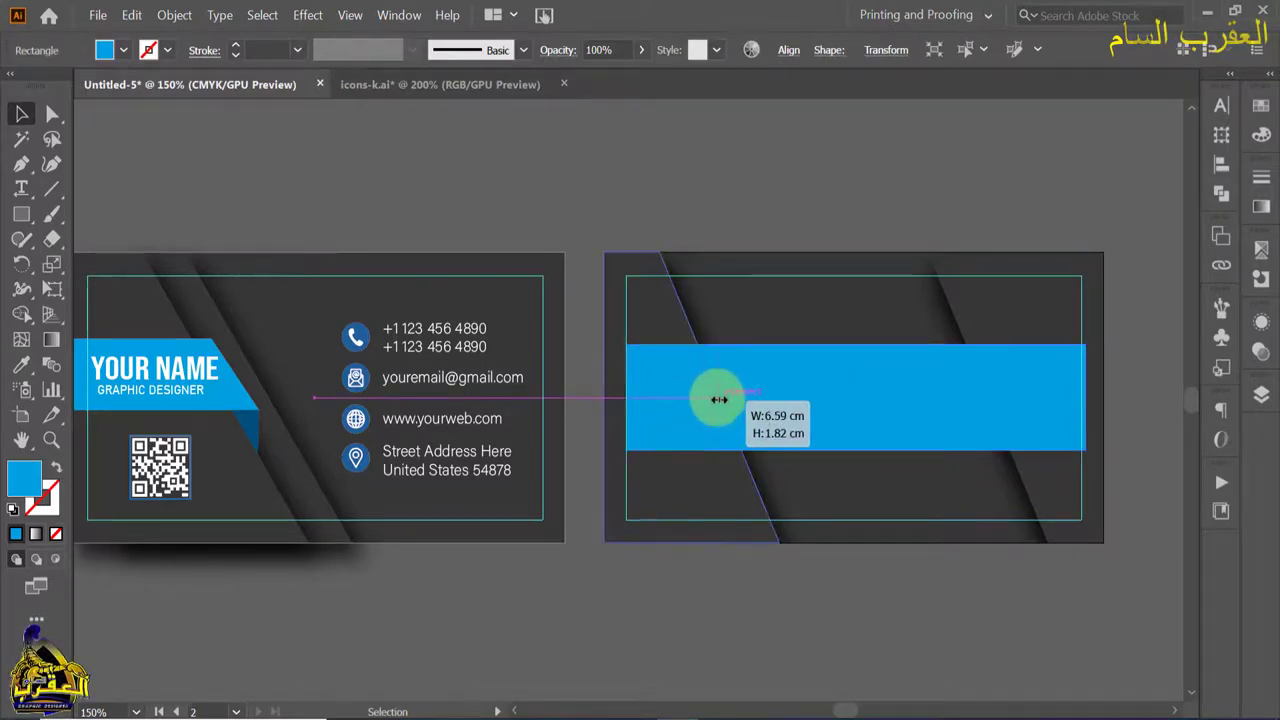
pyautogui.moveTo(1085, 397); pyautogui.dragTo(1013, 403)
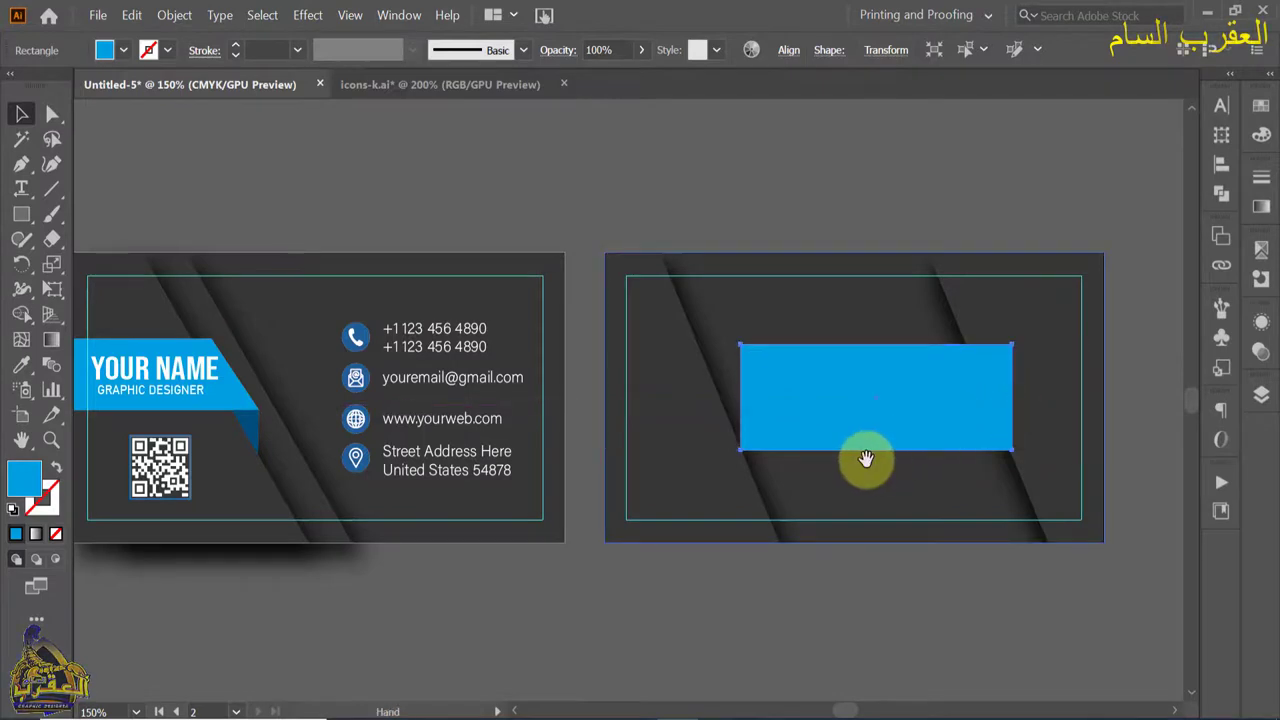
# Shift the band's top anchors left to slant it into a parallelogram
pyautogui.scroll(2, 866, 459)
pyautogui.scroll(1, 866, 459)
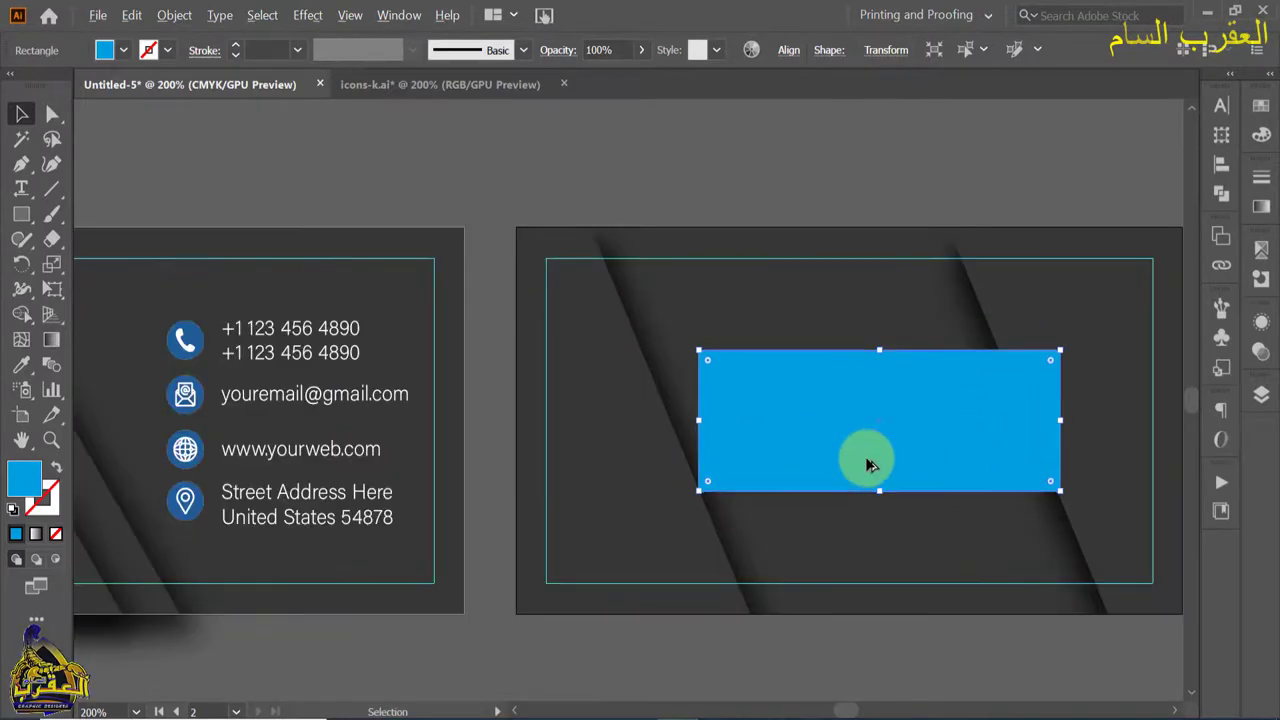
pyautogui.moveTo(922, 425); pyautogui.dragTo(804, 391)
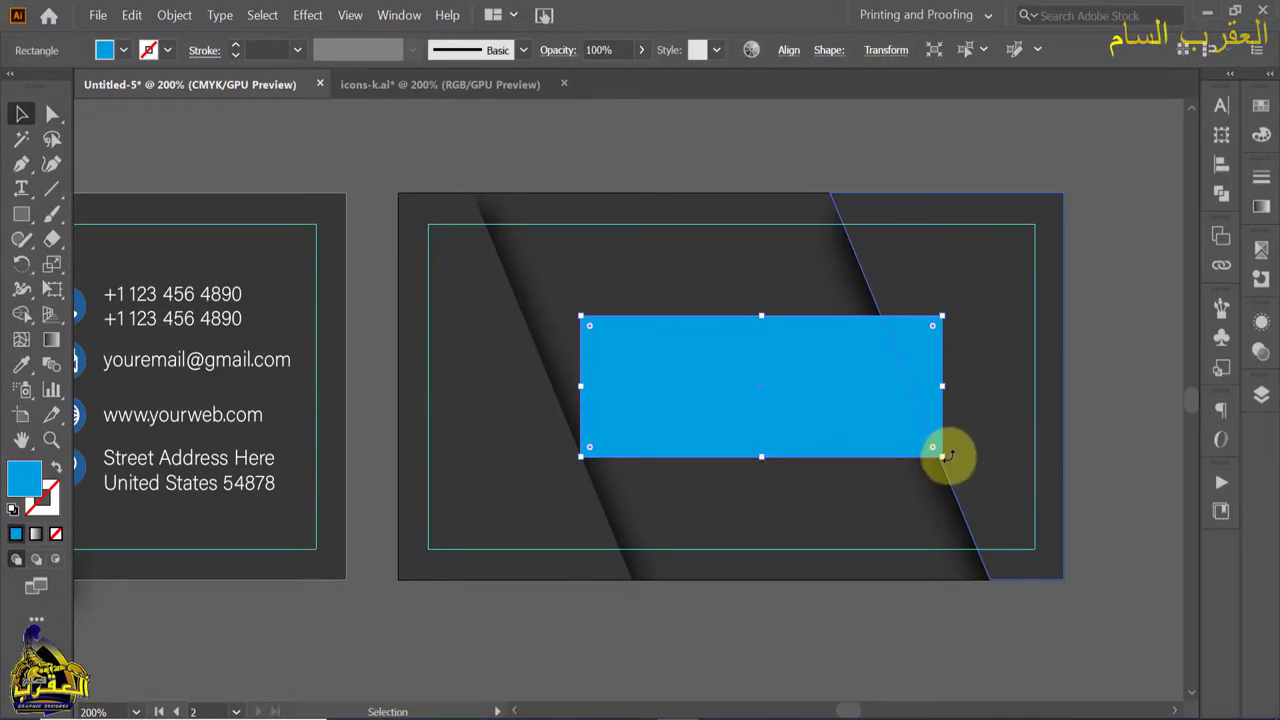
pyautogui.moveTo(52, 114); pyautogui.dragTo(133, 118)
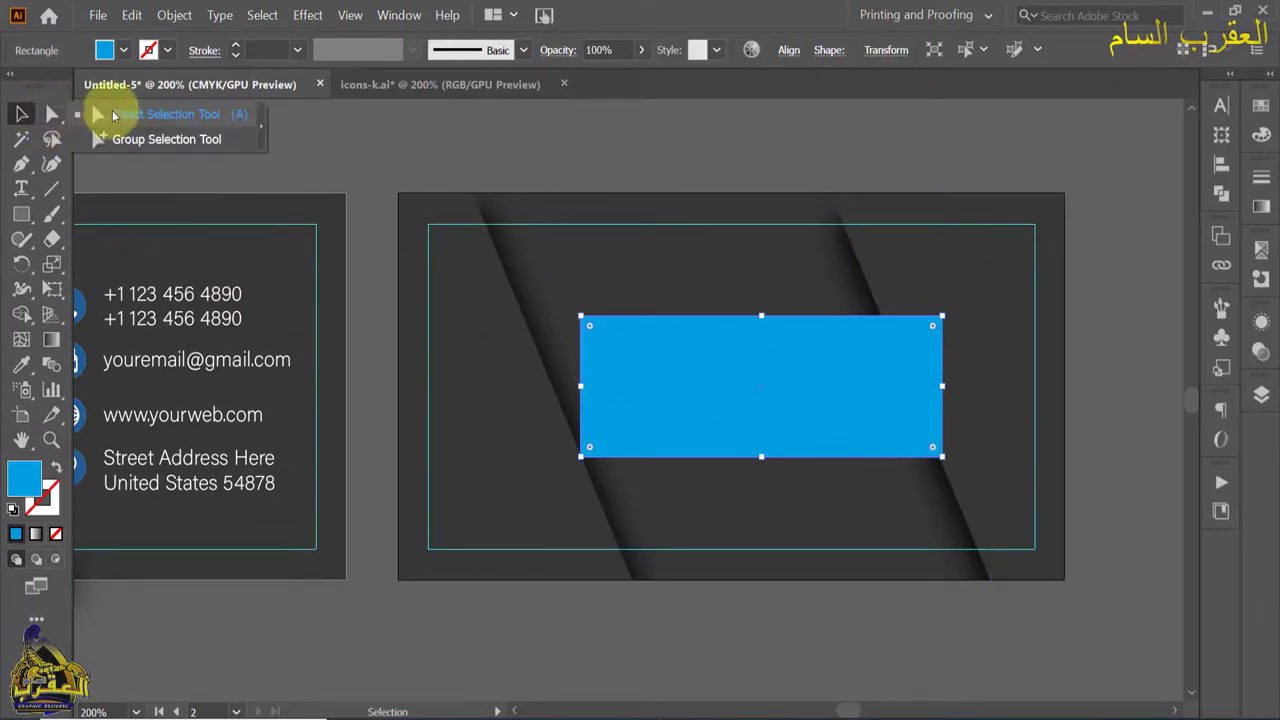
pyautogui.moveTo(581, 318); pyautogui.dragTo(523, 317)
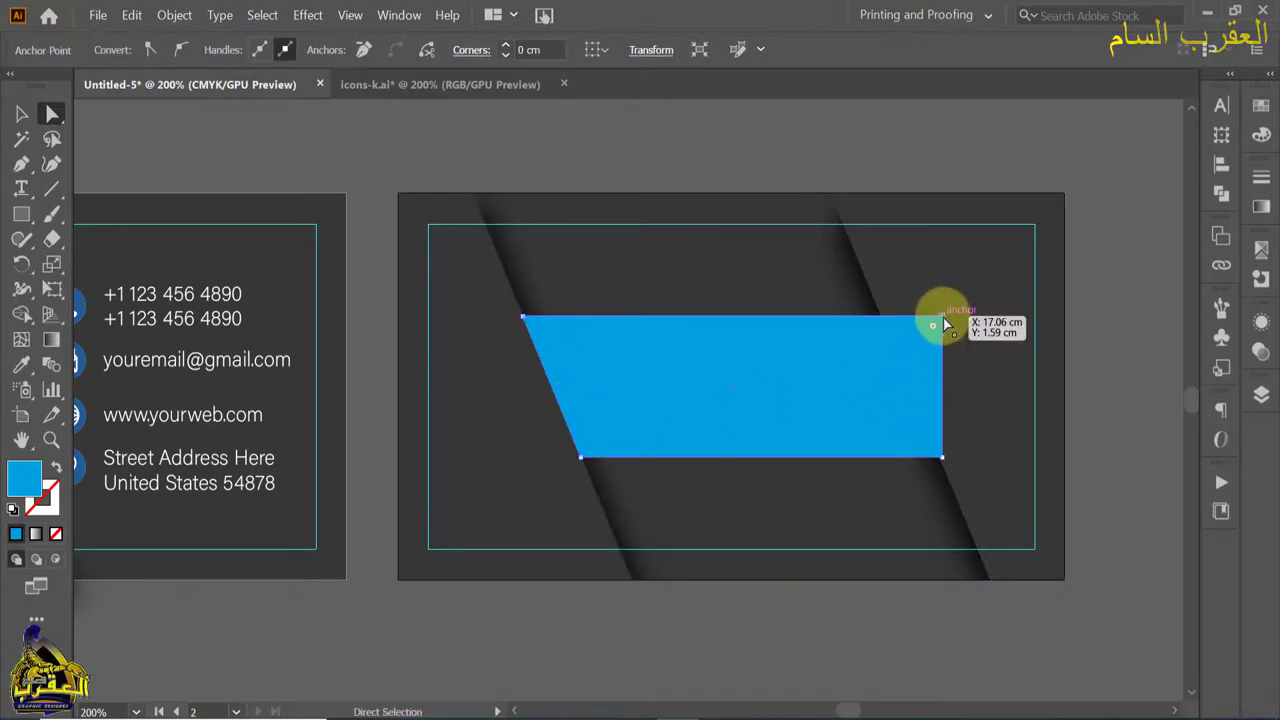
pyautogui.moveTo(942, 318); pyautogui.dragTo(881, 319)
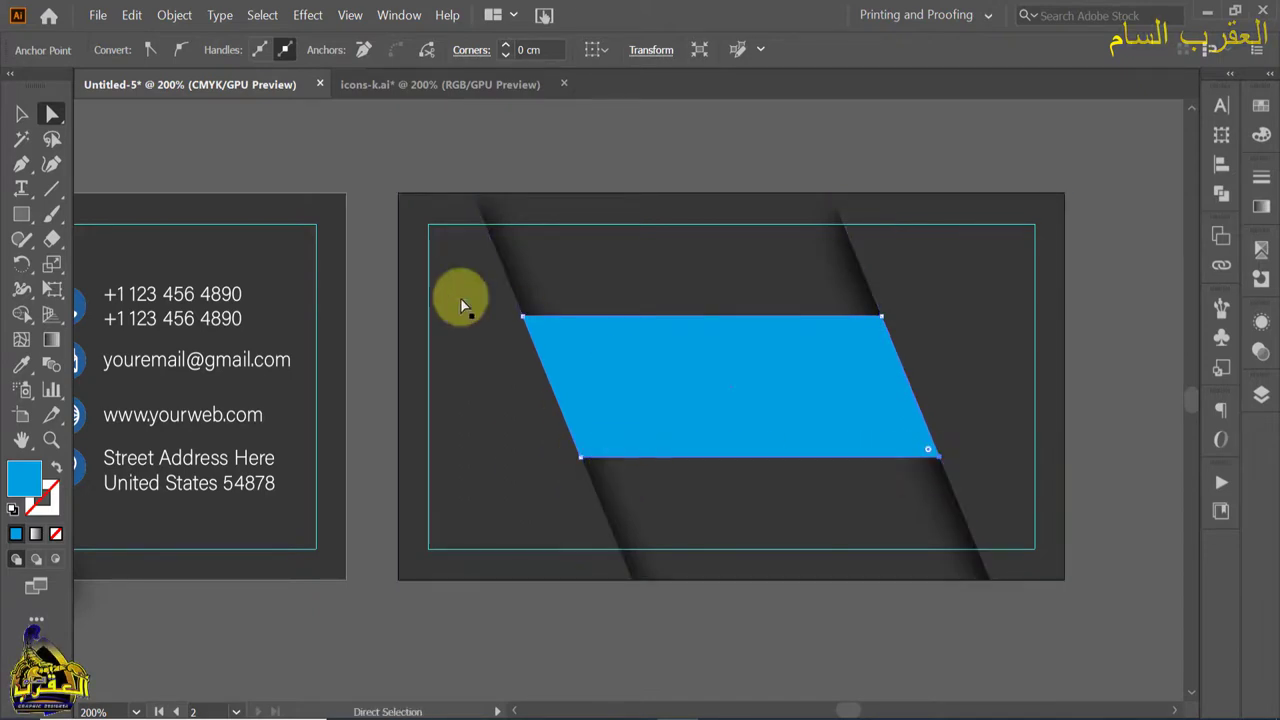
pyautogui.click(21, 114)
pyautogui.click(703, 150)
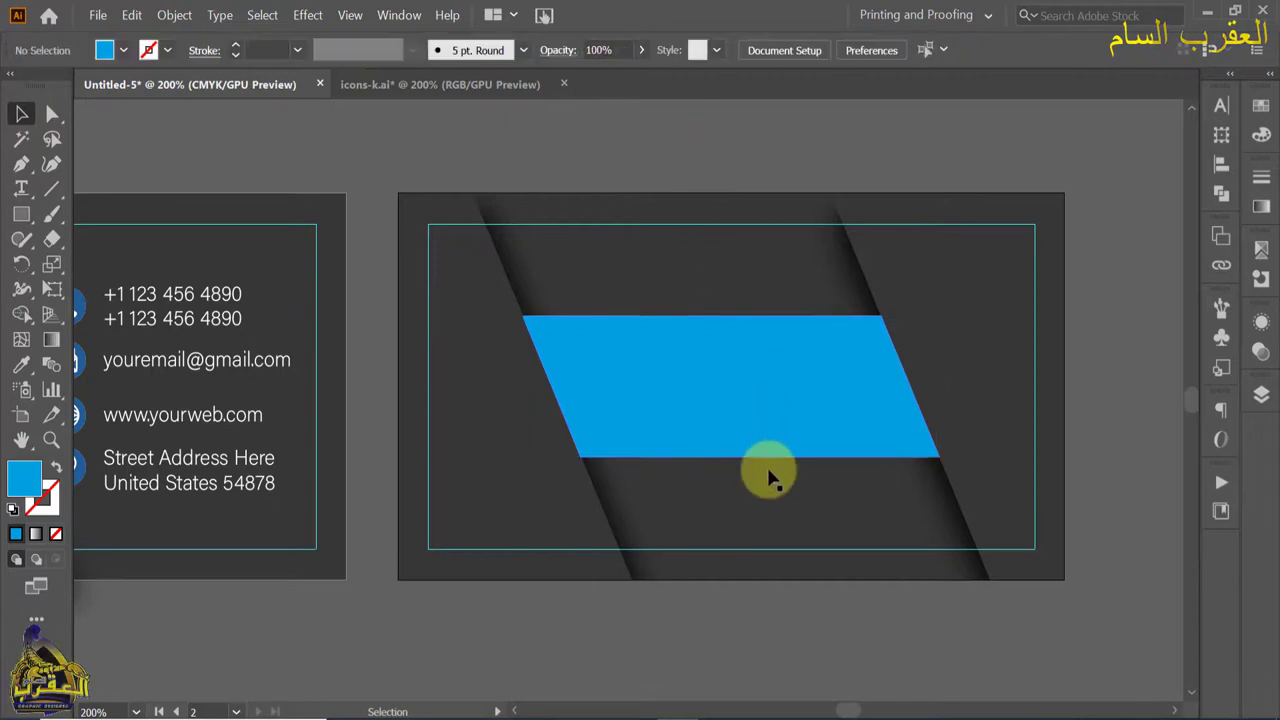
pyautogui.scroll(-2, 752, 466)
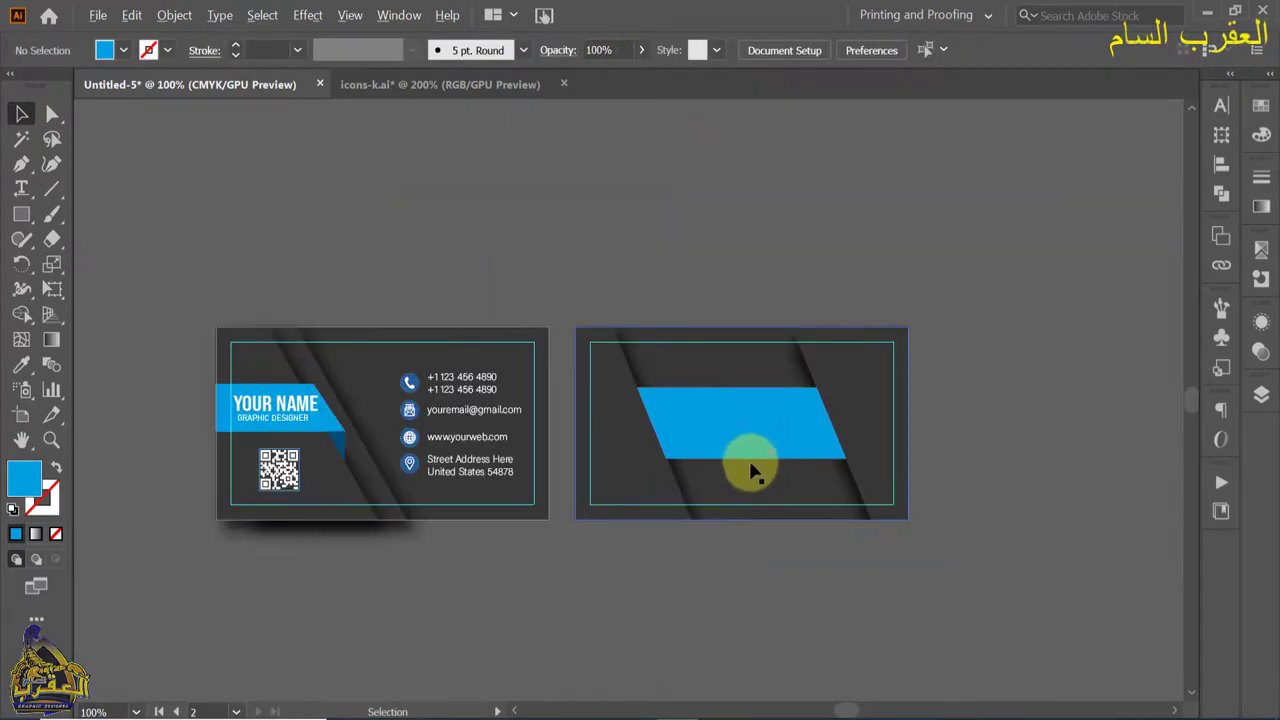
# Bring the LOGO HERE text from icons-k.ai and centre it on the back card's blue band
pyautogui.moveTo(586, 443); pyautogui.dragTo(645, 428)
pyautogui.scroll(1, 628, 432)
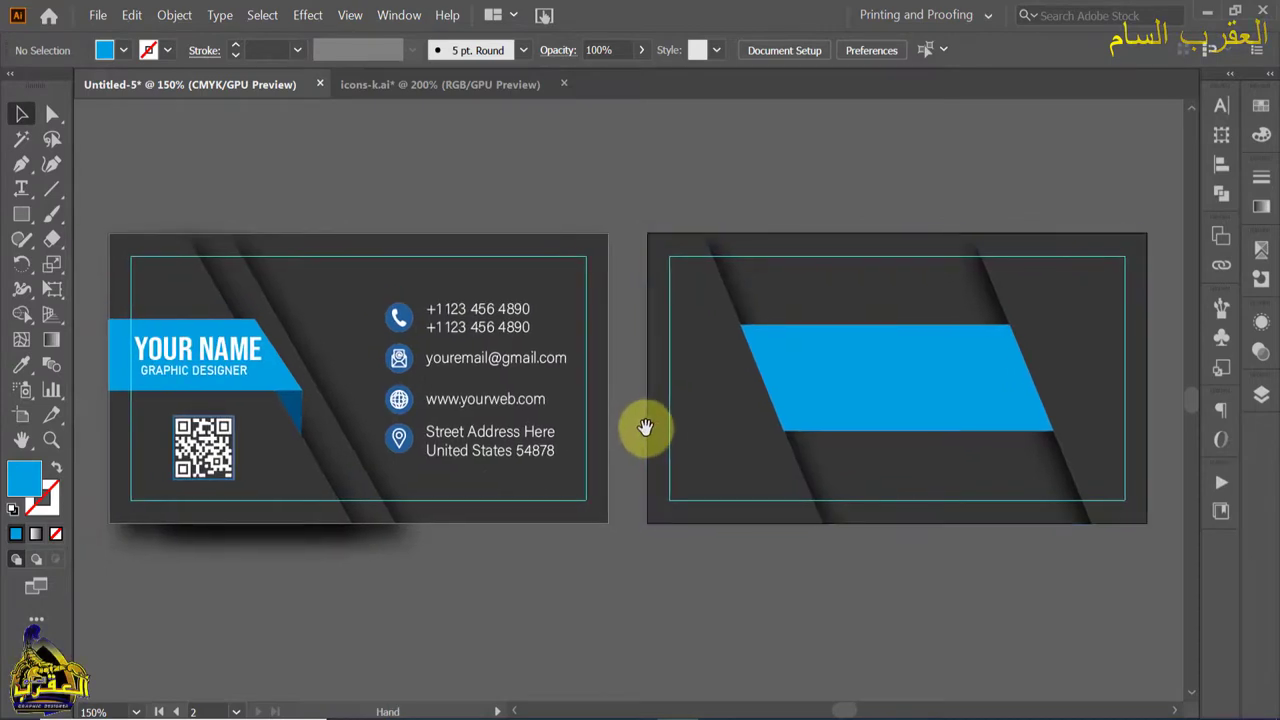
pyautogui.click(450, 84)
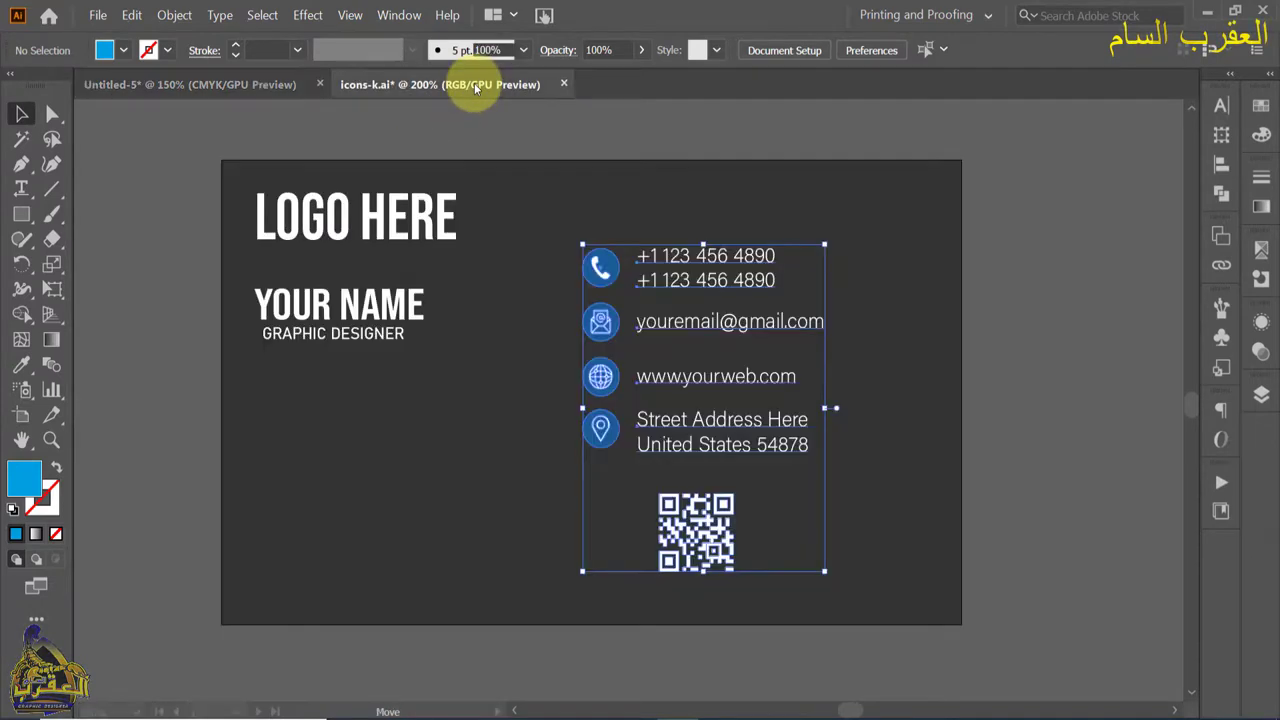
pyautogui.click(311, 224)
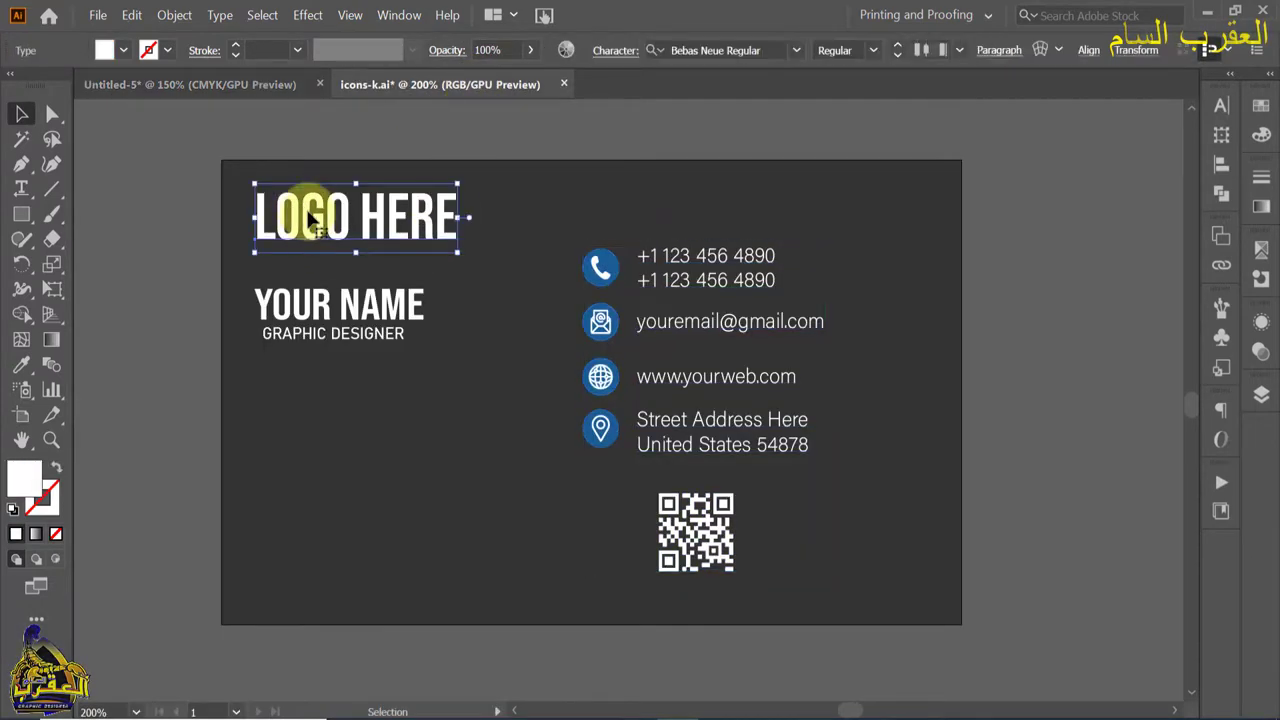
pyautogui.moveTo(308, 222)
pyautogui.mouseDown()
pyautogui.moveTo(243, 107)
pyautogui.moveTo(745, 372)
pyautogui.moveTo(870, 380)
pyautogui.mouseUp()
pyautogui.click(912, 558)
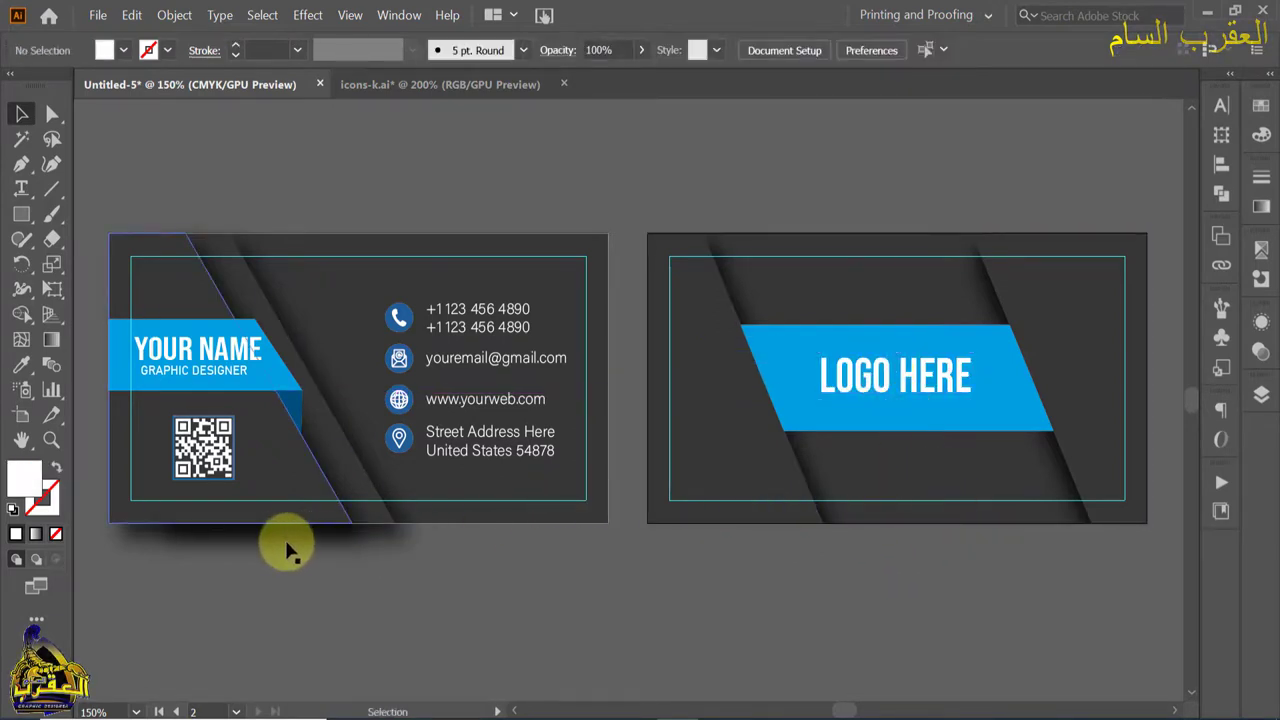
# Draw a dark grey rectangle covering the whole front card
pyautogui.click(21, 213)
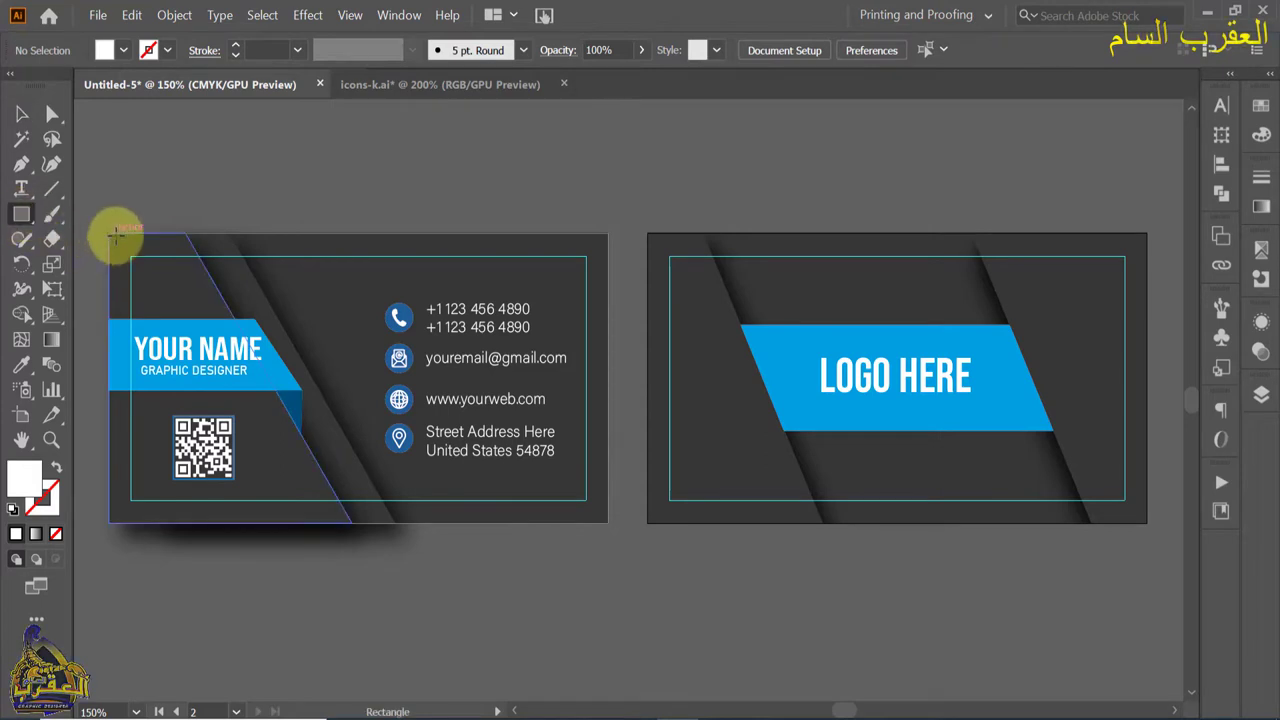
pyautogui.moveTo(115, 232)
pyautogui.mouseDown()
pyautogui.moveTo(457, 460)
pyautogui.moveTo(607, 521)
pyautogui.mouseUp()
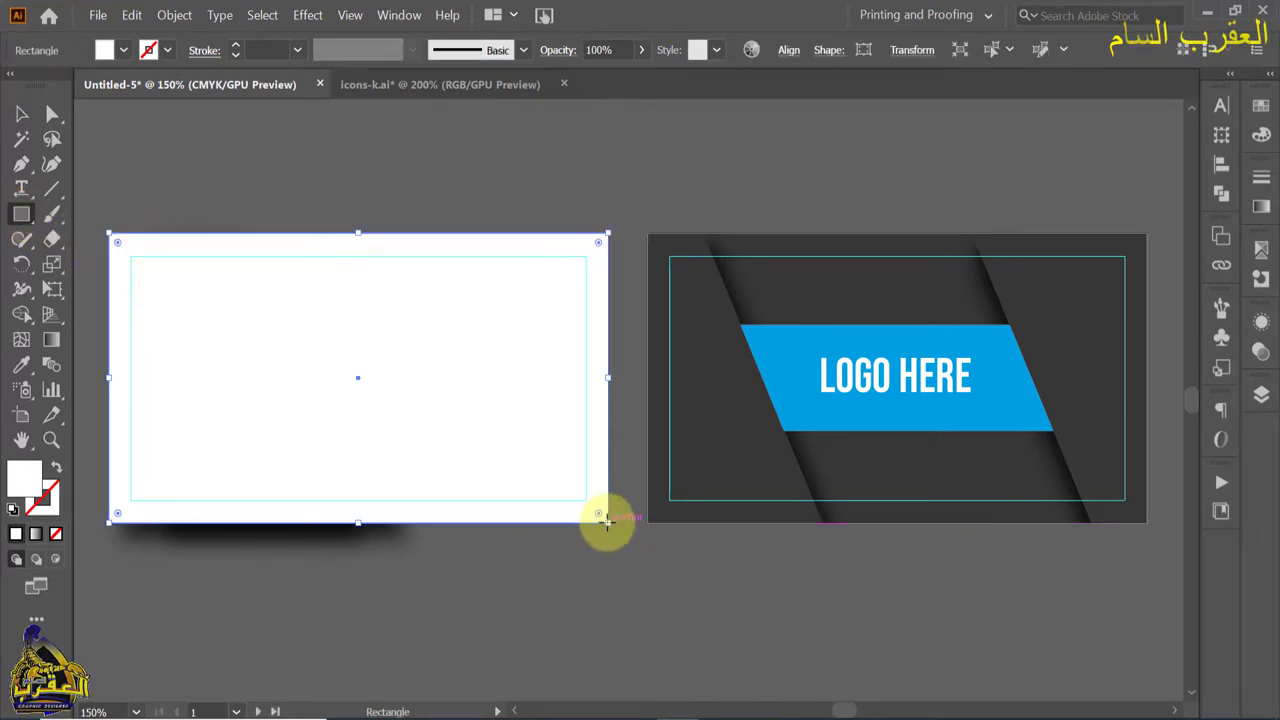
pyautogui.click(124, 50)
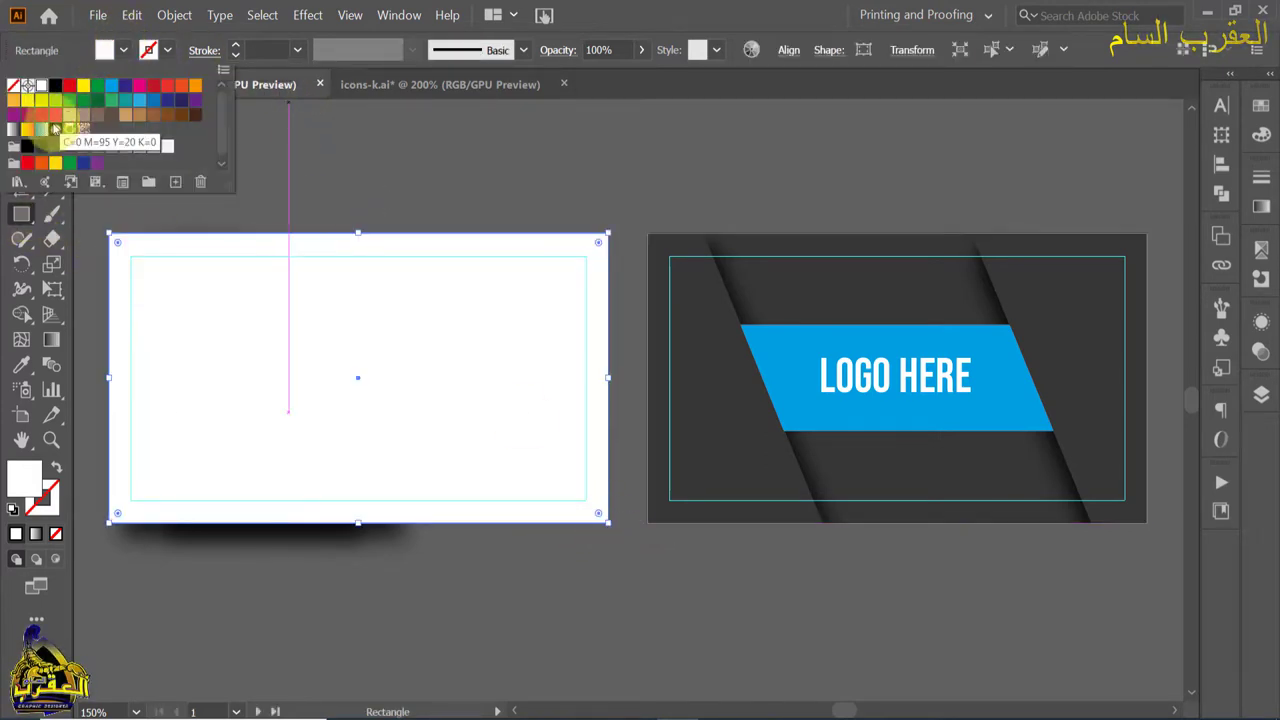
pyautogui.click(41, 146)
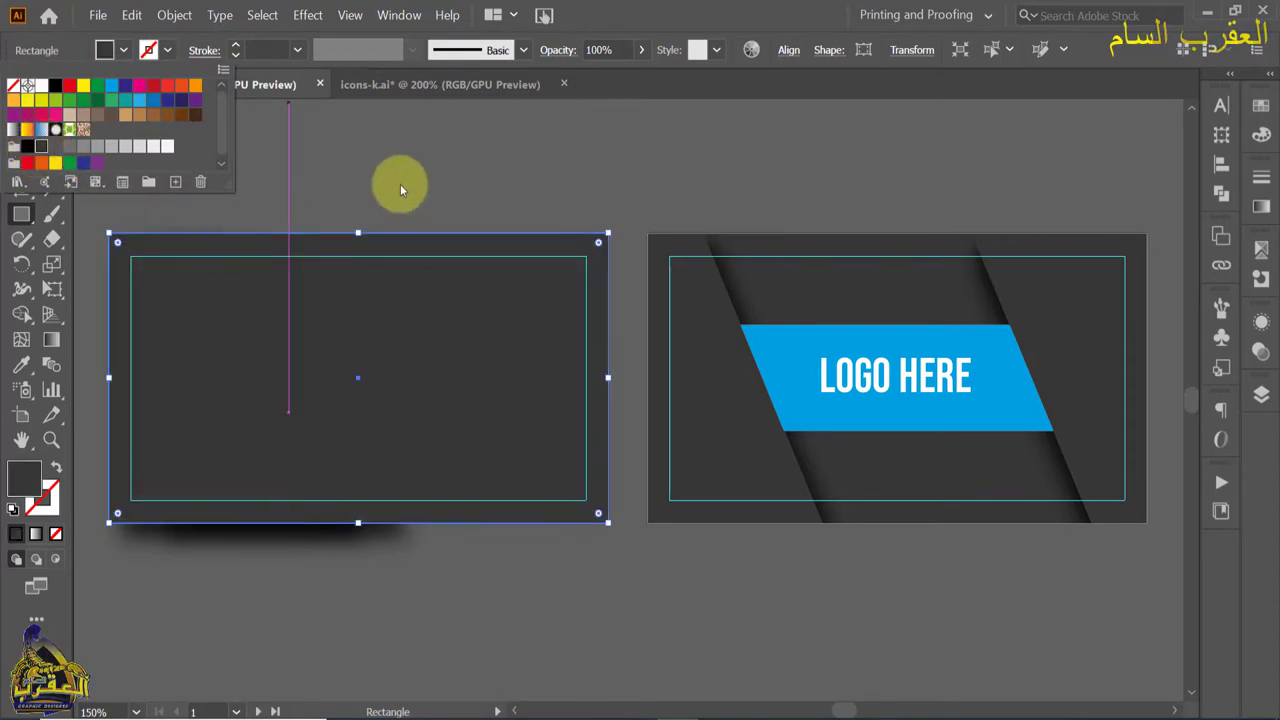
pyautogui.click(108, 48)
# Select all front card artwork and apply Make Clipping Mask
pyautogui.click(21, 114)
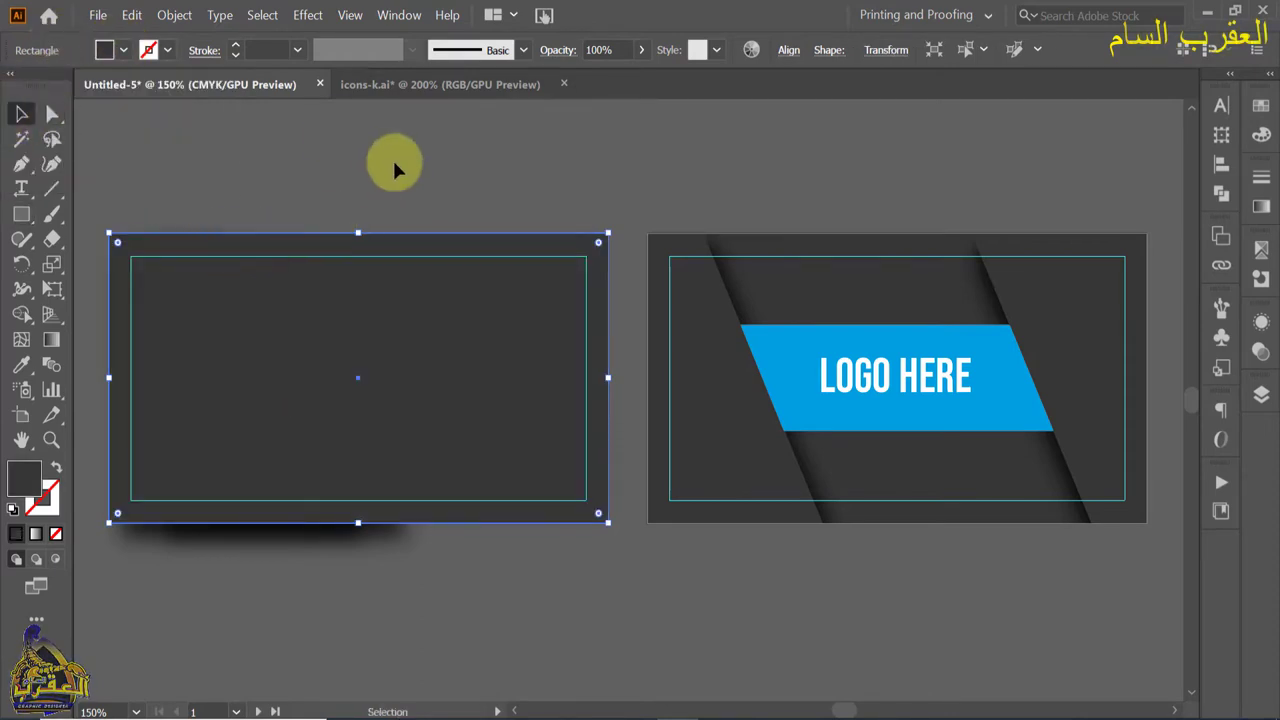
pyautogui.click(394, 165)
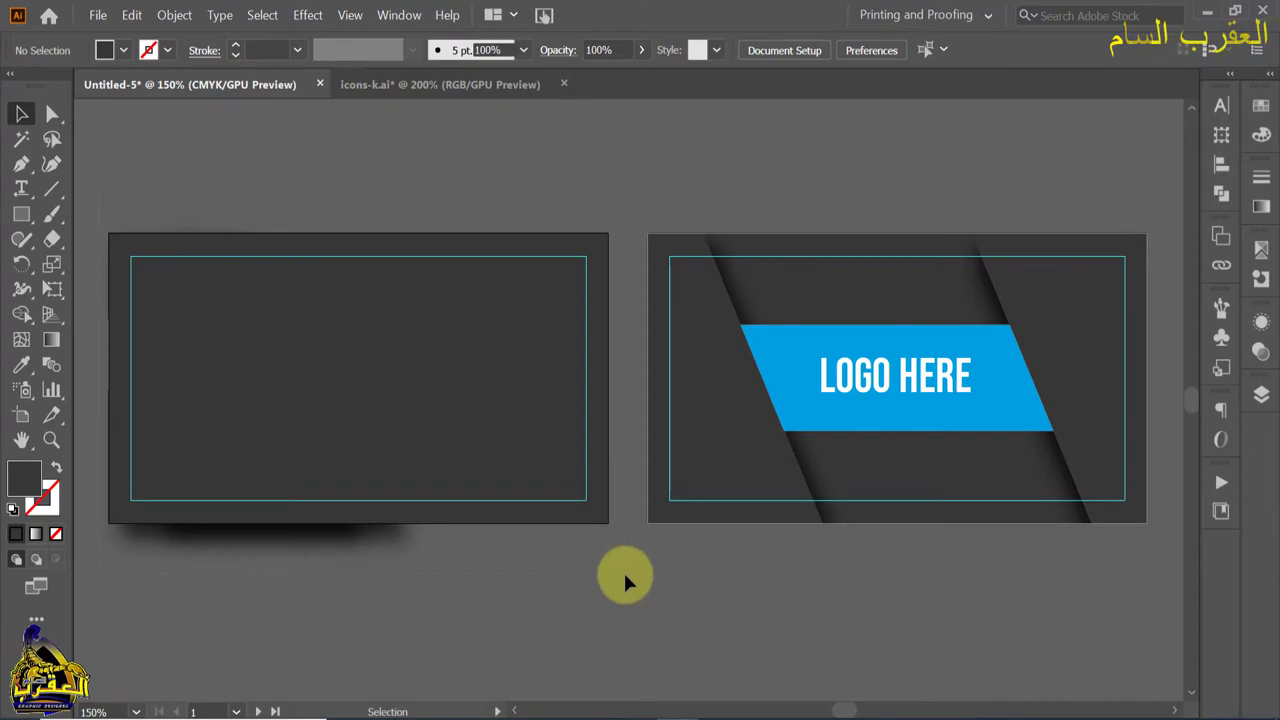
pyautogui.hotkey('ctrl', 'a')
pyautogui.rightClick(466, 349)
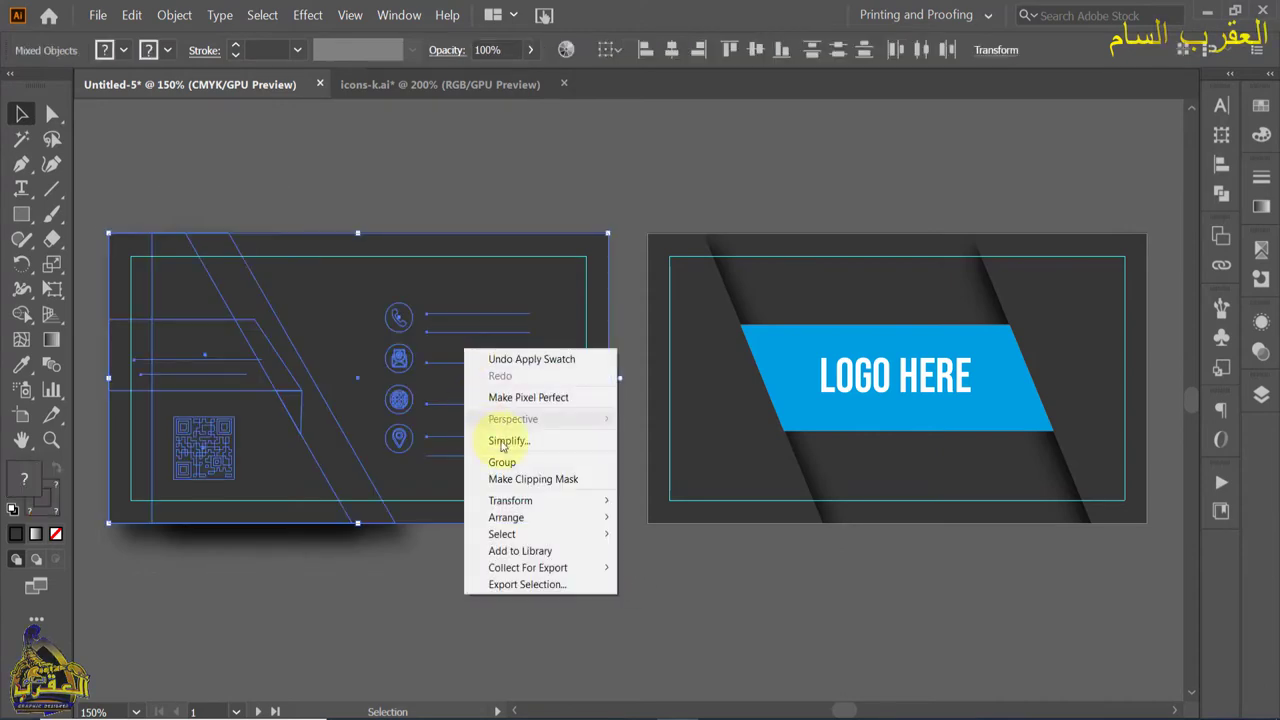
pyautogui.click(540, 479)
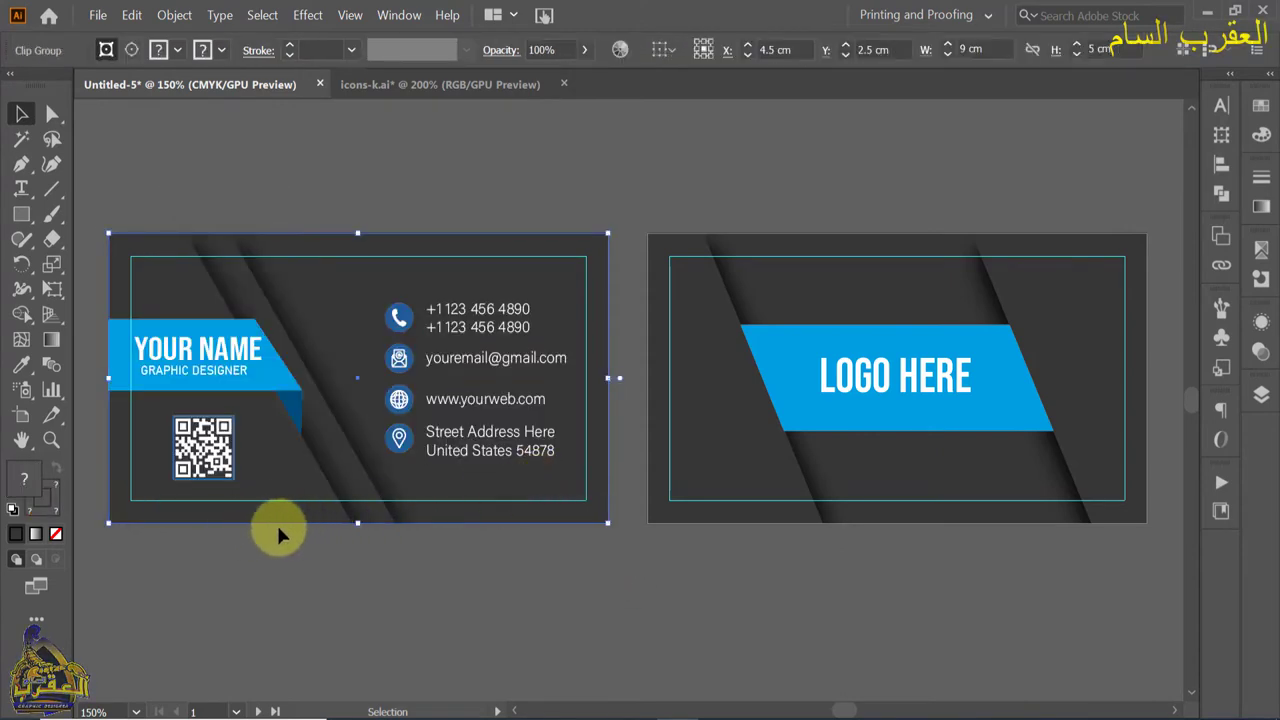
pyautogui.click(484, 184)
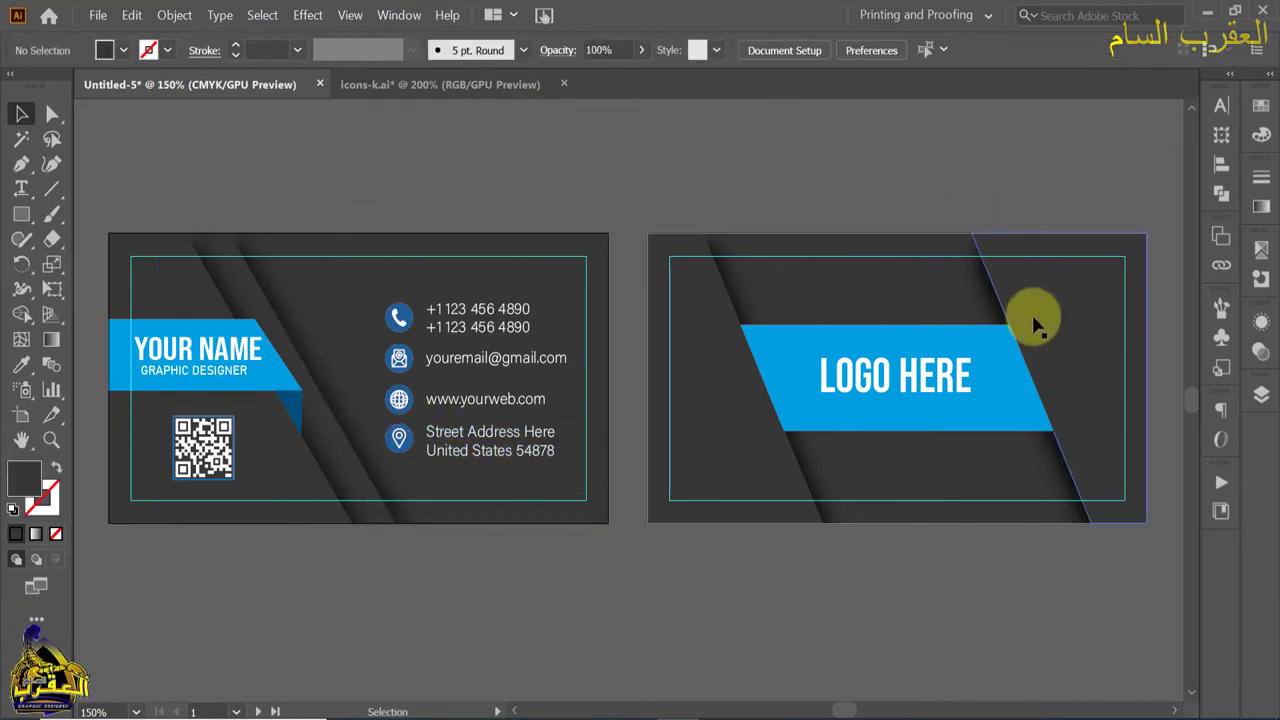
pyautogui.scroll(1, 530, 510)
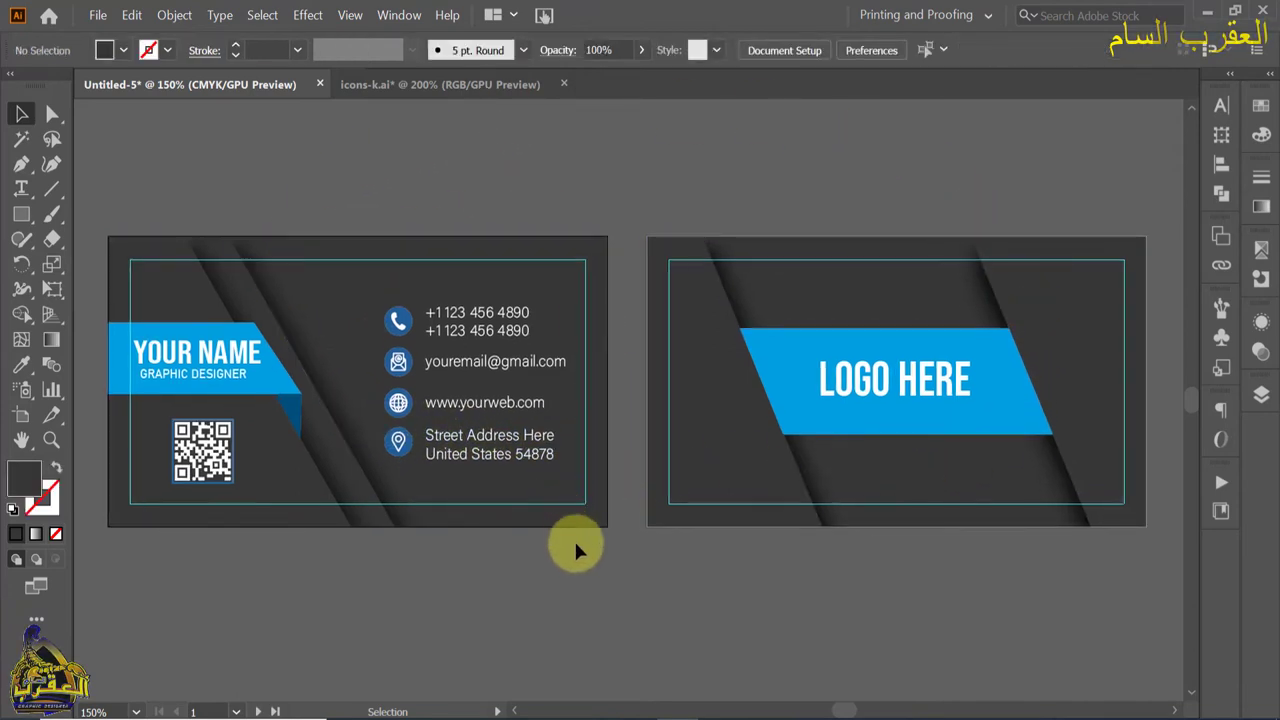